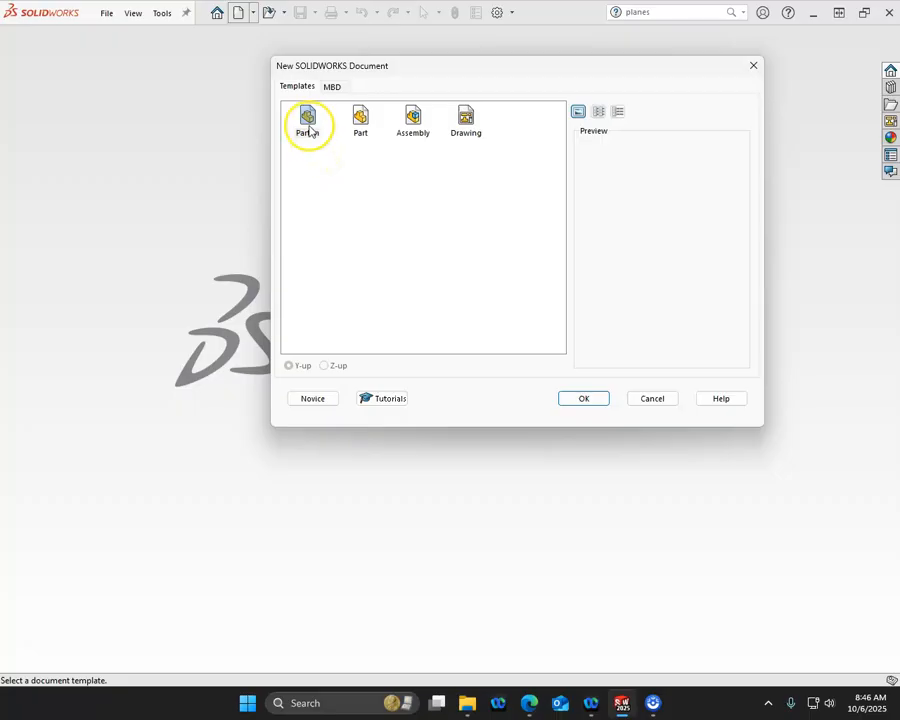
Create a new part from the Part in template and switch its unit system to MMGS (millimeter, gram, second)
{"action": "left_click", "coordinate": [308, 122]}
{"action": "double_click", "coordinate": [308, 122]}
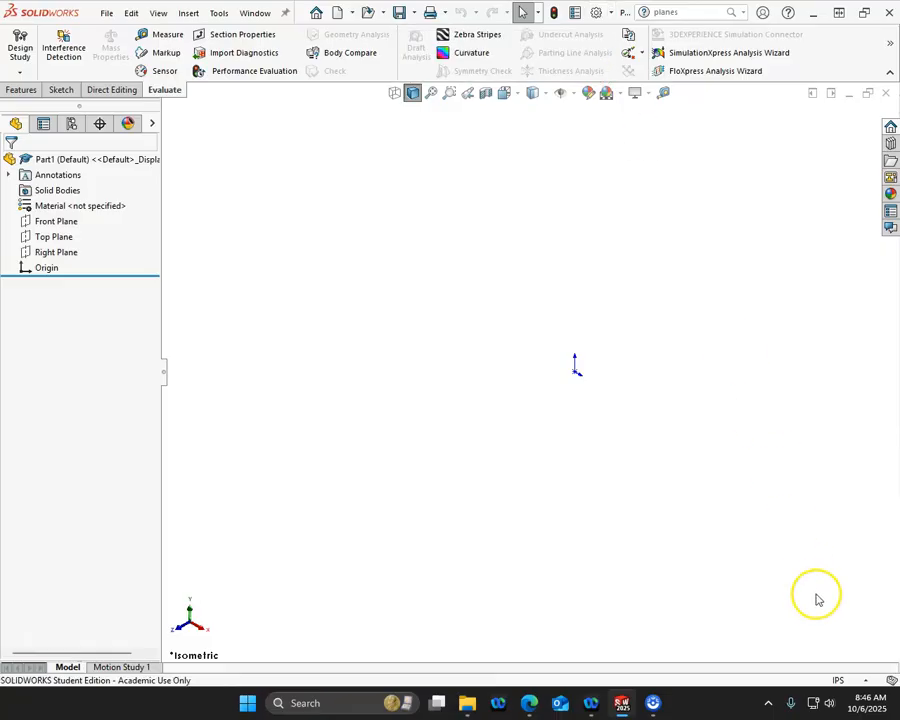
{"action": "left_click", "coordinate": [862, 680]}
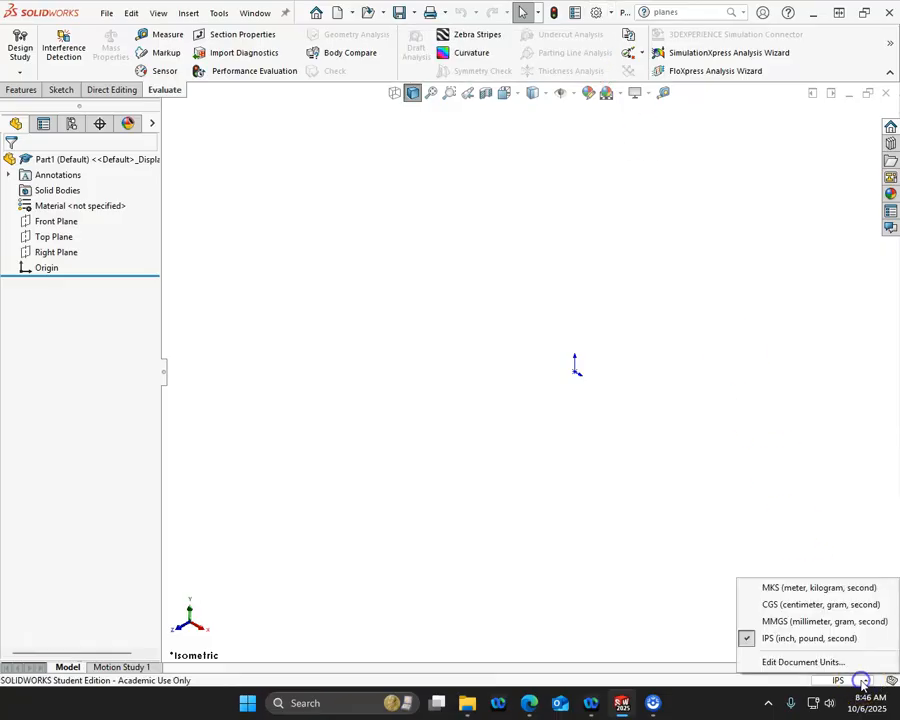
{"action": "left_click", "coordinate": [792, 622]}
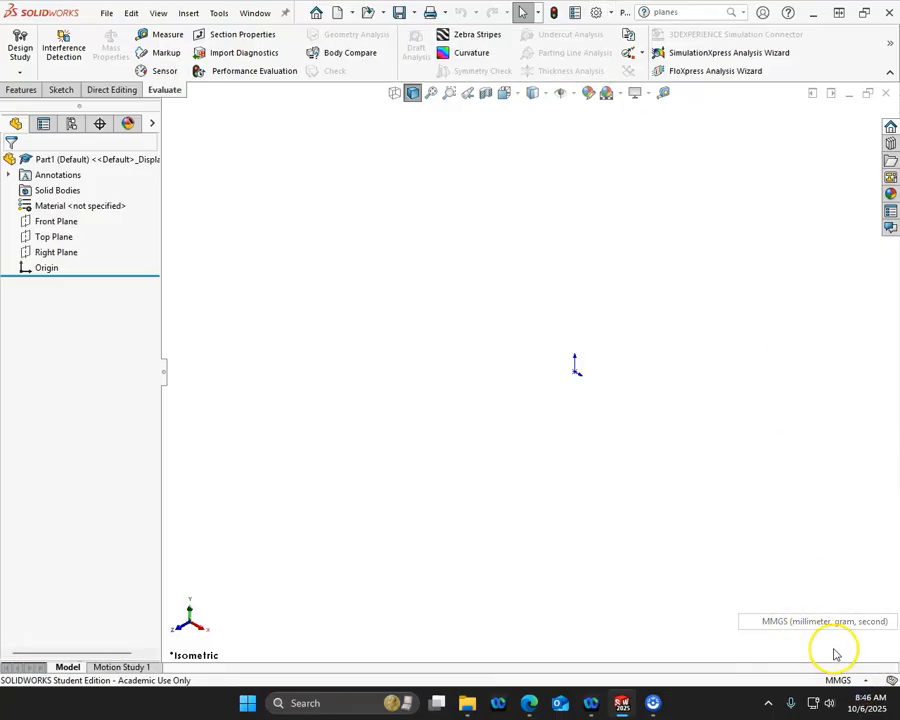
In the document's unit properties, set the basic length unit to two decimal places (.12)
{"action": "left_click", "coordinate": [860, 680]}
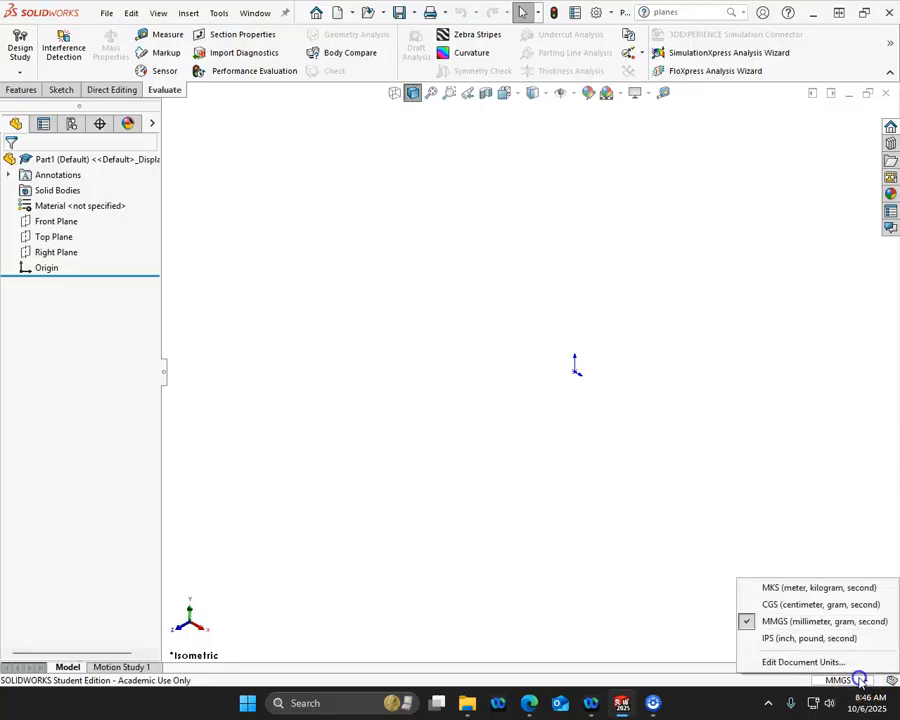
{"action": "left_click", "coordinate": [805, 662]}
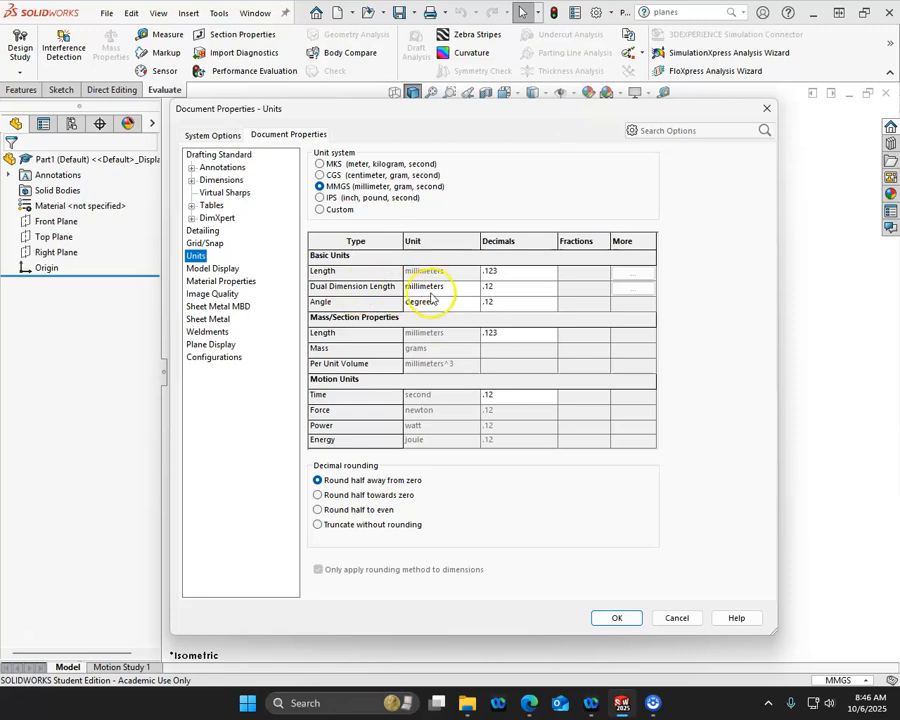
{"action": "left_click", "coordinate": [514, 270]}
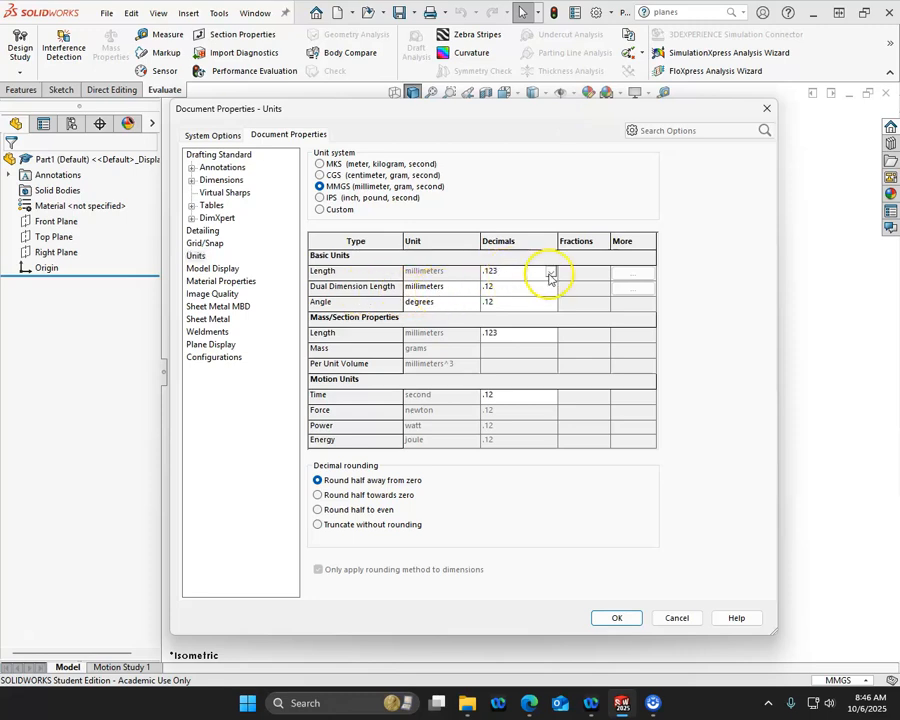
{"action": "left_click", "coordinate": [549, 273]}
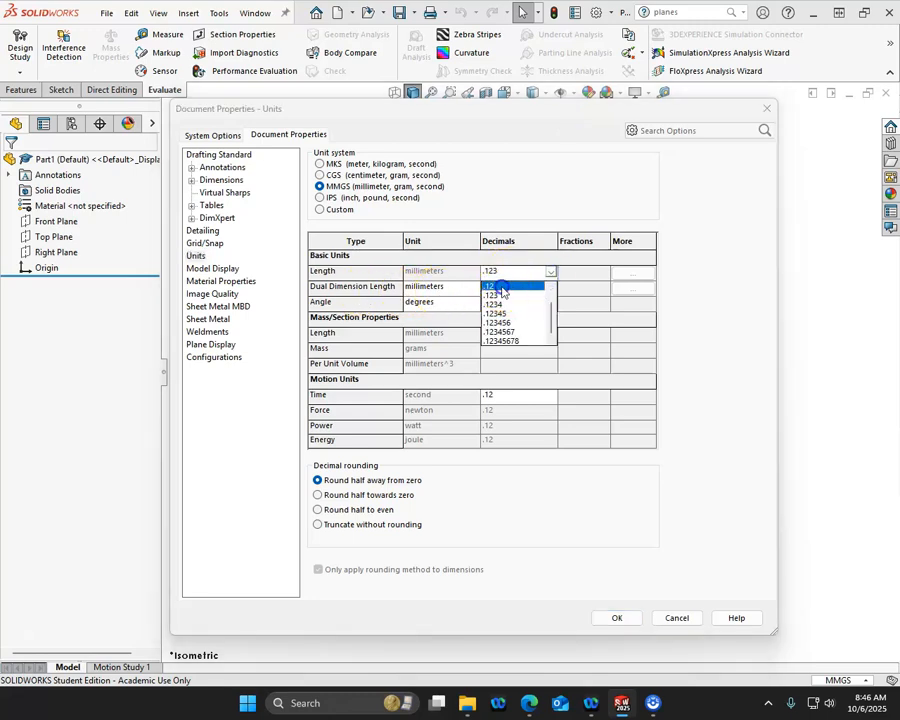
{"action": "left_click", "coordinate": [503, 289]}
Set the dual dimension length to inches with three decimal places (.123) and apply the unit settings
{"action": "left_click", "coordinate": [472, 287]}
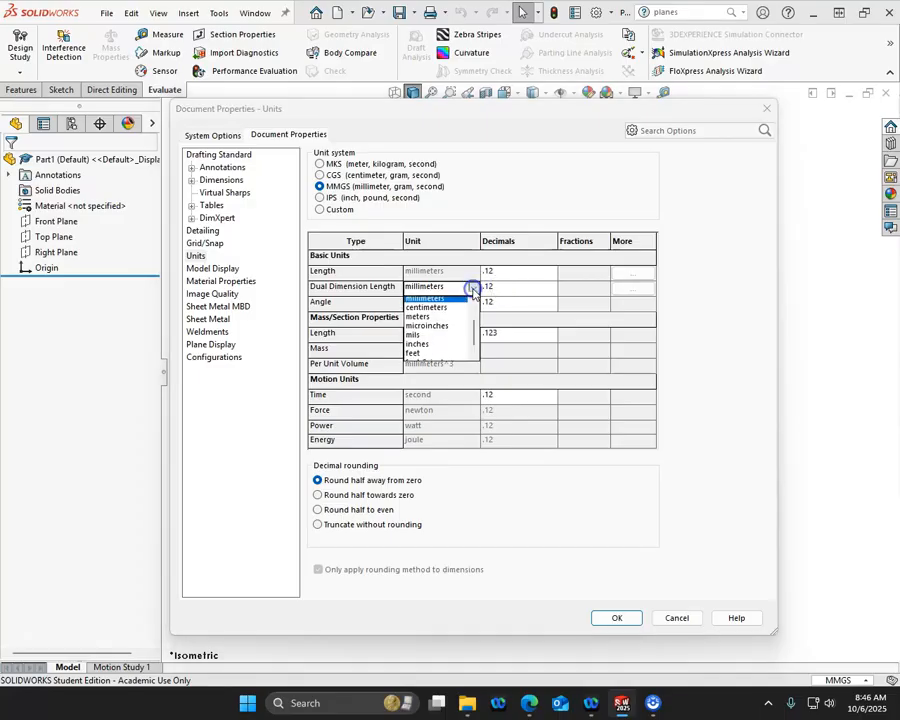
{"action": "left_click", "coordinate": [420, 347]}
{"action": "left_click", "coordinate": [554, 288]}
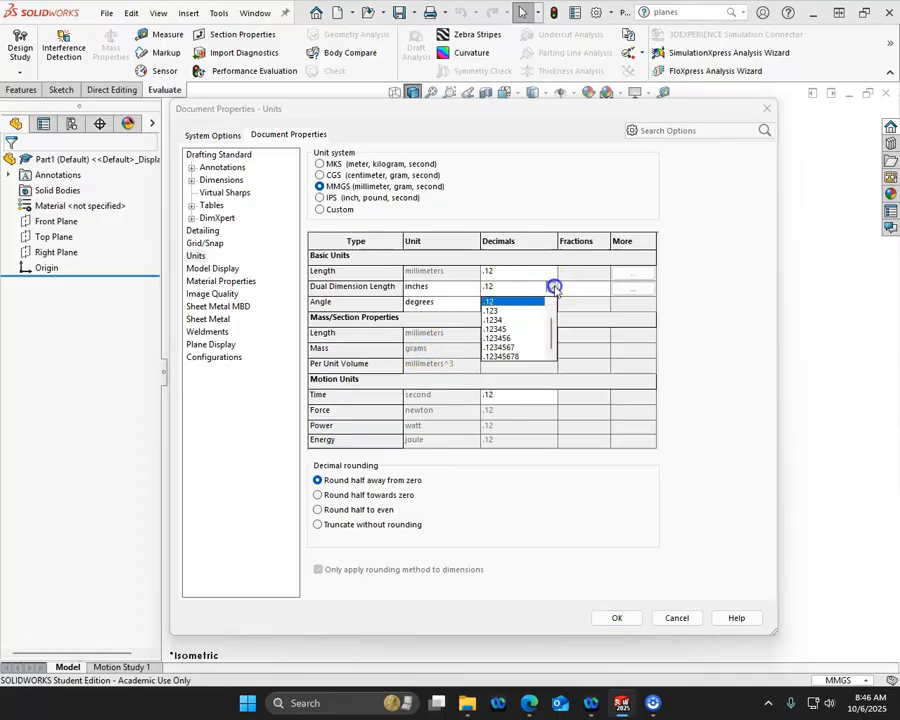
{"action": "left_click", "coordinate": [500, 310]}
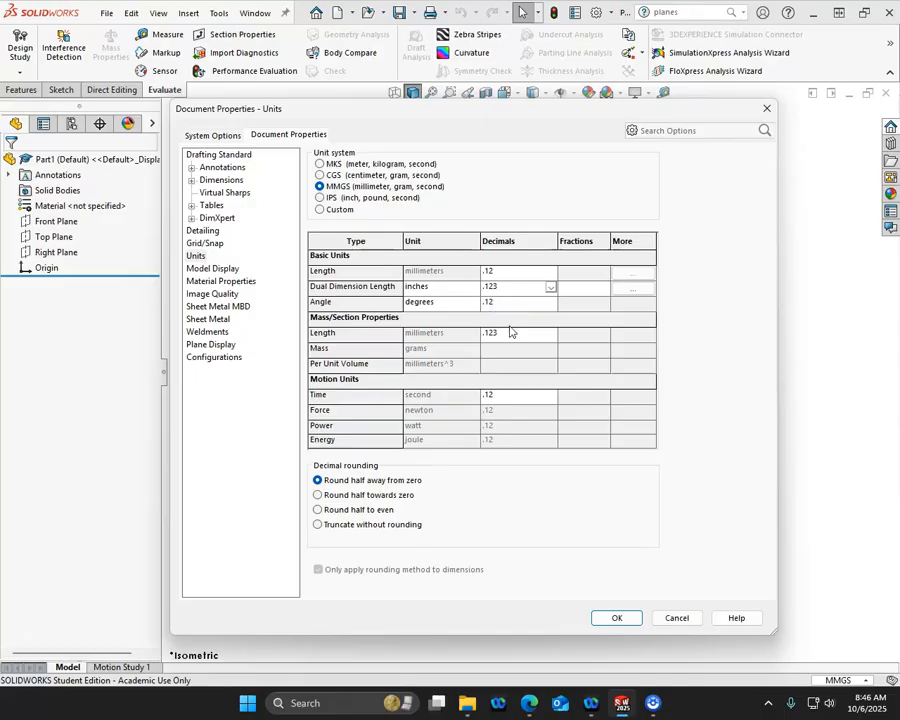
{"action": "left_click", "coordinate": [612, 616]}
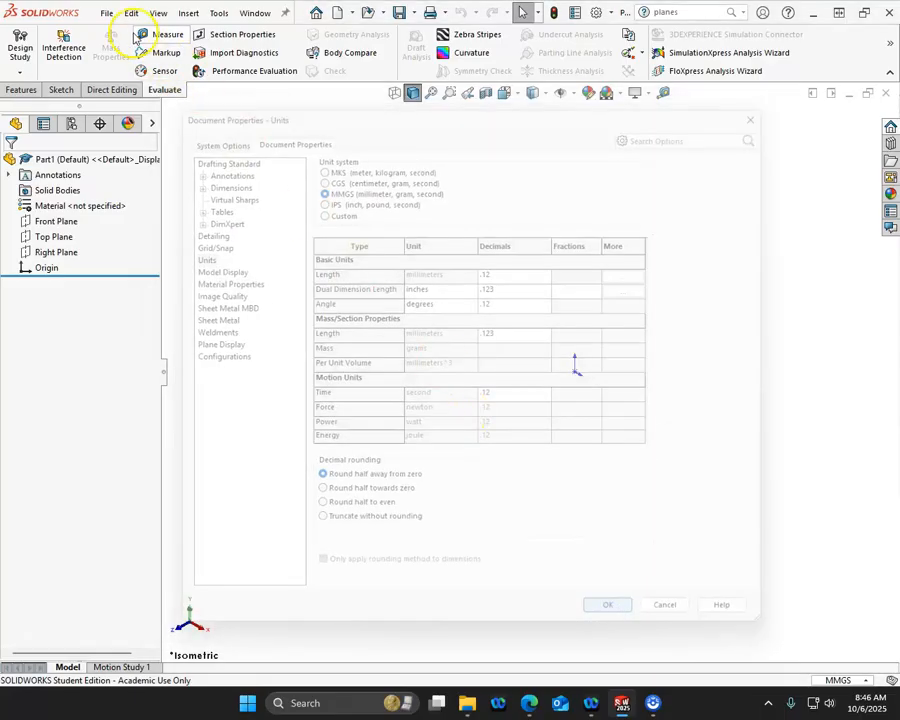
Save the part as a Part Templates (*.prtdot) file named Part mm in the templates folder
{"action": "left_click", "coordinate": [106, 13]}
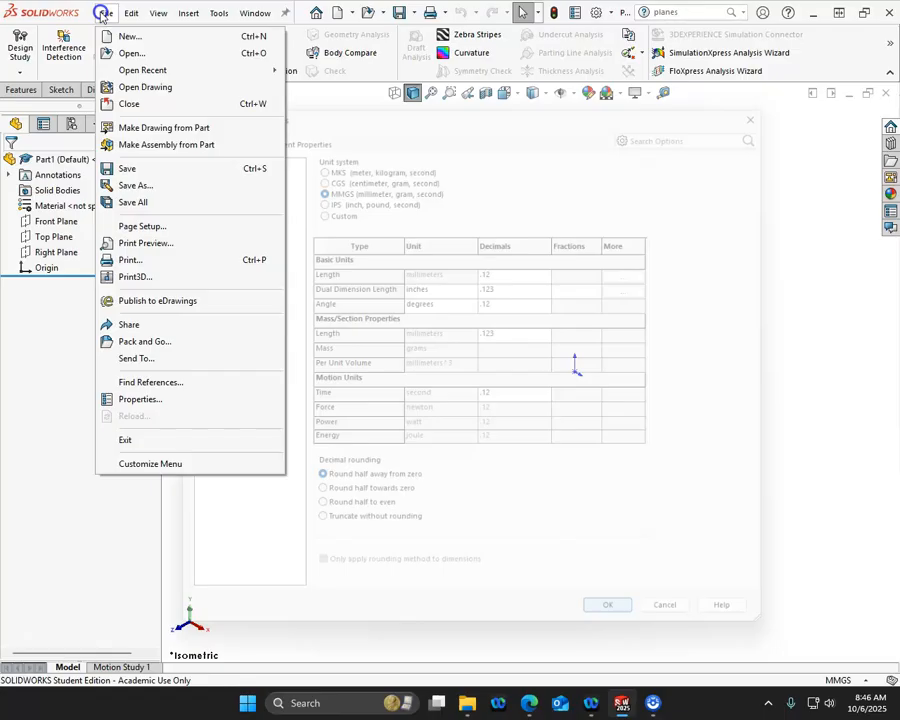
{"action": "left_click", "coordinate": [135, 185]}
{"action": "left_click", "coordinate": [374, 276]}
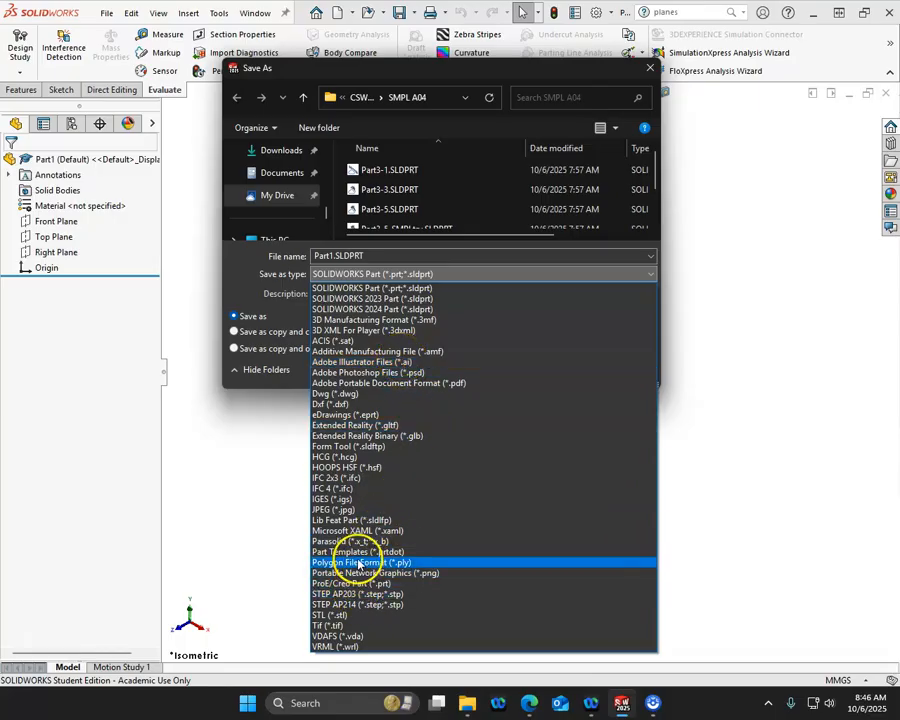
{"action": "left_click", "coordinate": [356, 562]}
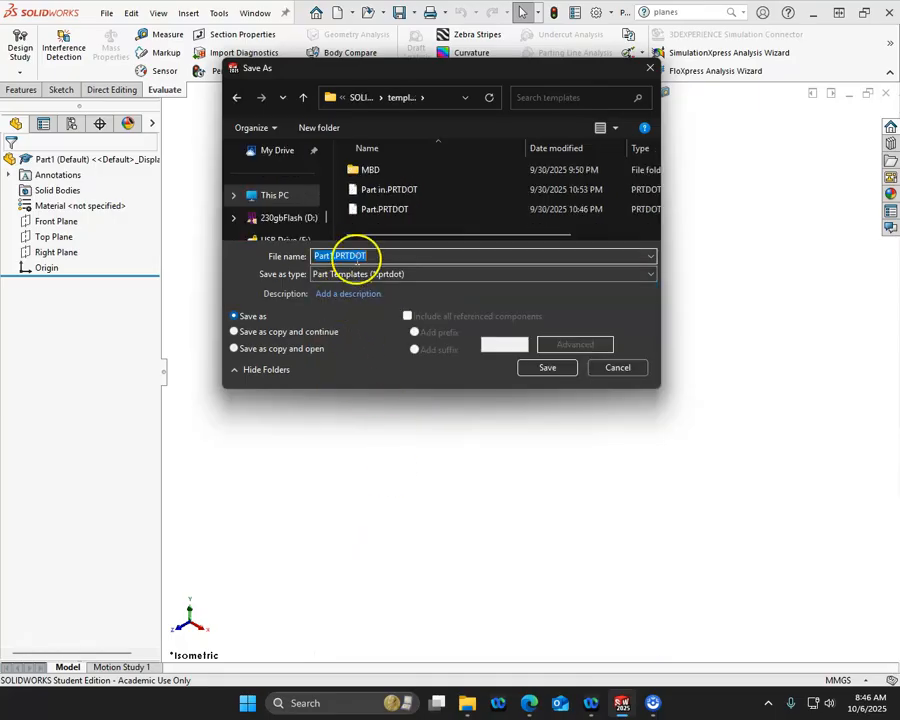
{"action": "left_click", "coordinate": [325, 256]}
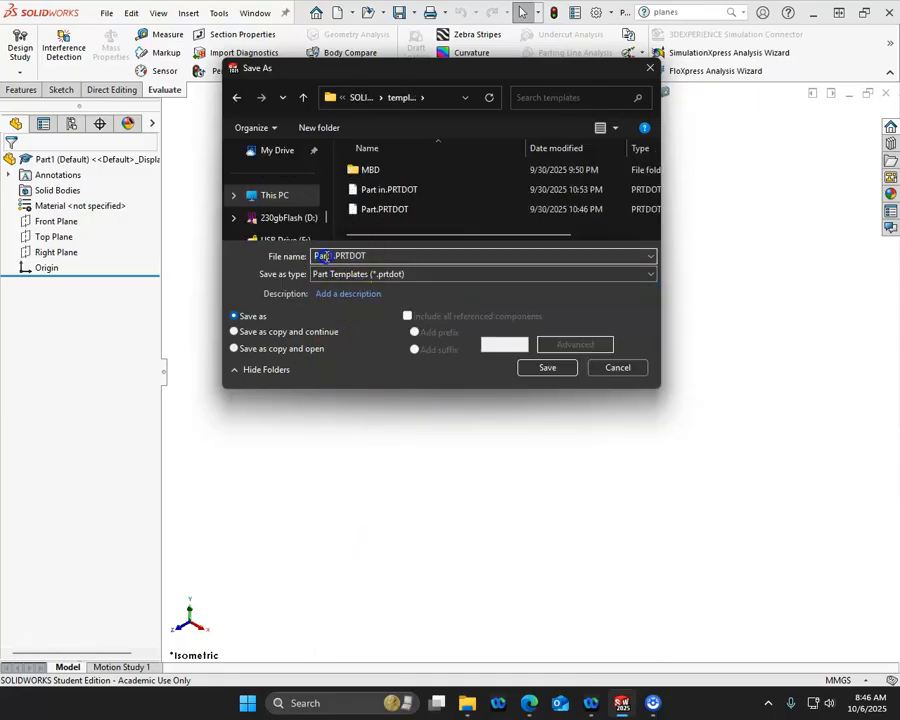
{"action": "left_click", "coordinate": [408, 315]}
{"action": "type", "text": "mm"}
{"action": "left_click", "coordinate": [522, 368]}
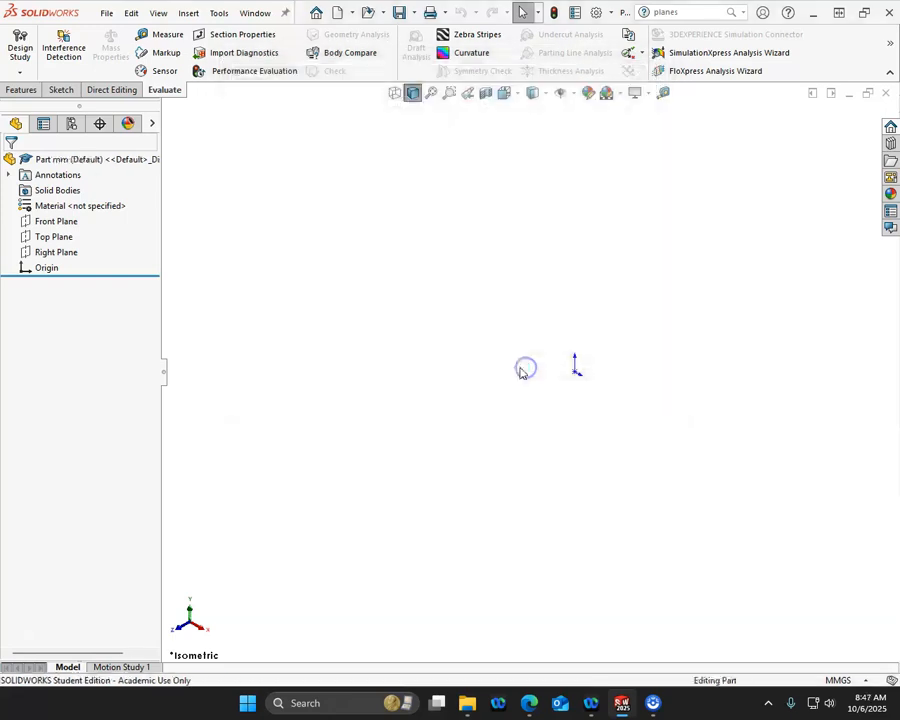
Close the saved template and create a new part from the Part mm template
{"action": "left_click", "coordinate": [543, 287]}
{"action": "left_click", "coordinate": [645, 263]}
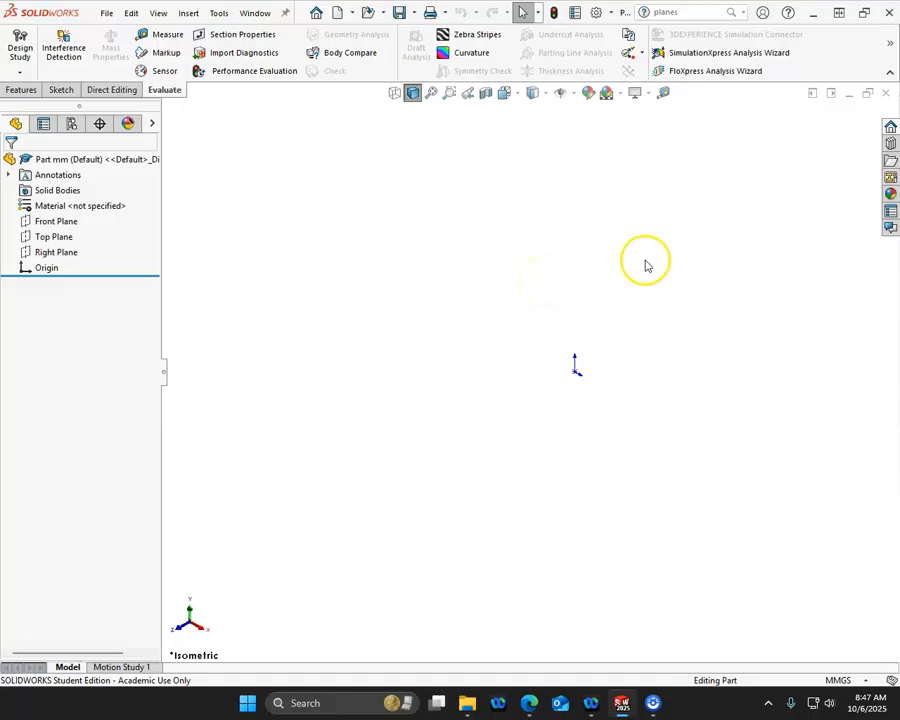
{"action": "left_click", "coordinate": [885, 95]}
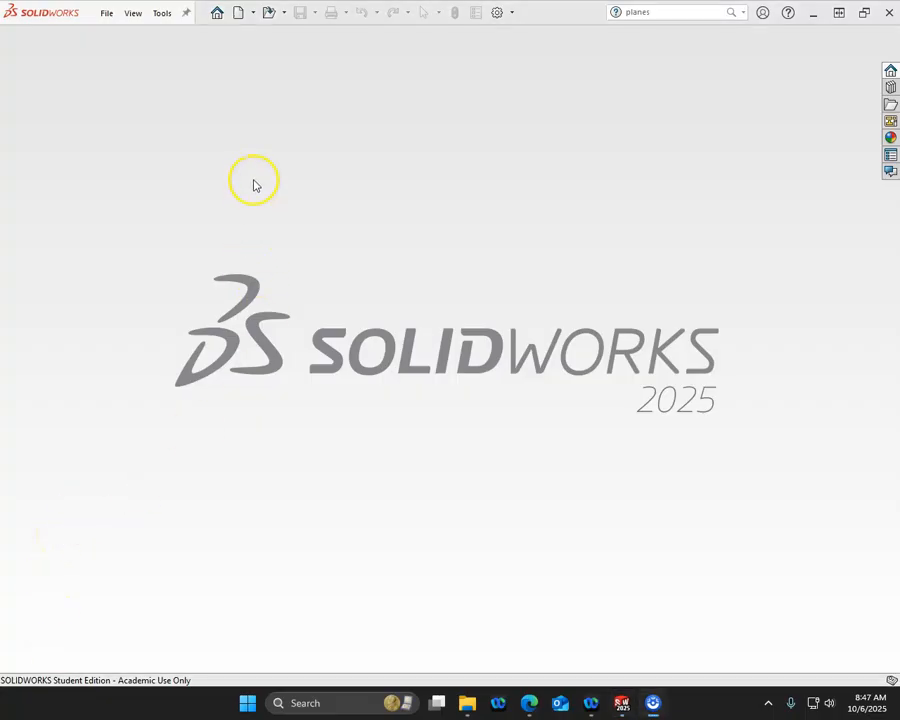
{"action": "left_click", "coordinate": [239, 13]}
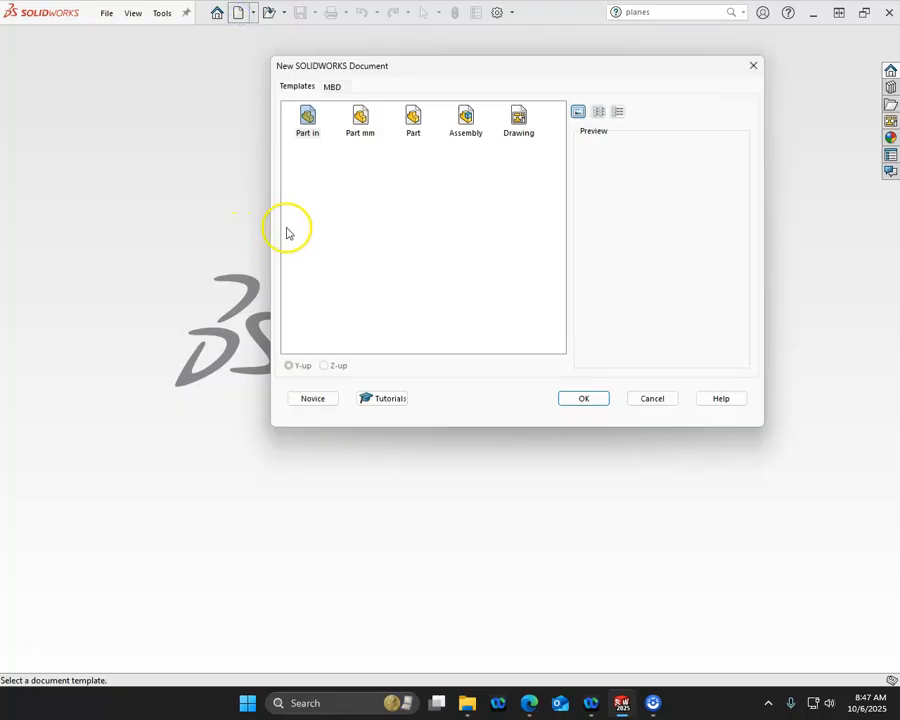
{"action": "left_click", "coordinate": [360, 122]}
{"action": "left_click", "coordinate": [360, 122]}
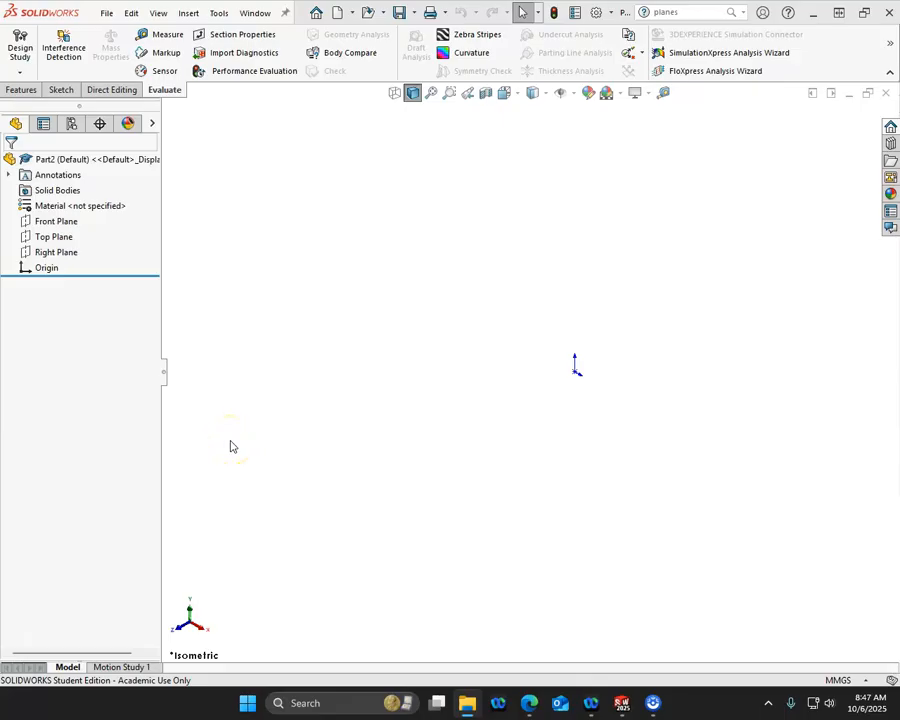
Highlight the Front, Top and Right planes one after another to view their orientations
{"action": "left_click", "coordinate": [74, 223]}
{"action": "left_click", "coordinate": [54, 236]}
{"action": "left_click", "coordinate": [60, 253]}
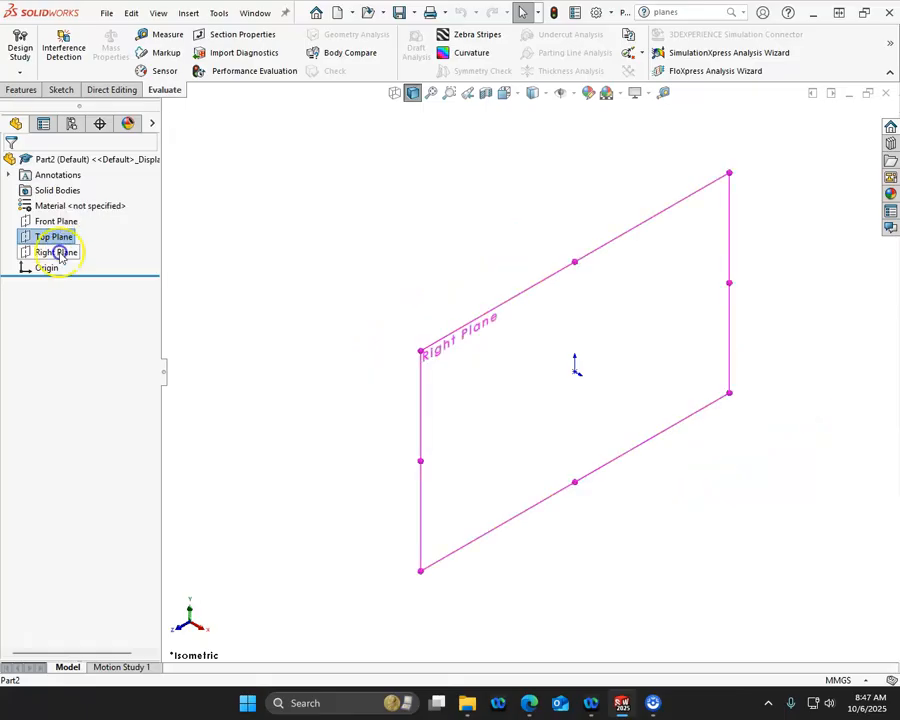
Enlarge the displayed outline of the Right Plane by extending its two side edges outward and its upper edge upward
{"action": "left_click", "coordinate": [62, 253]}
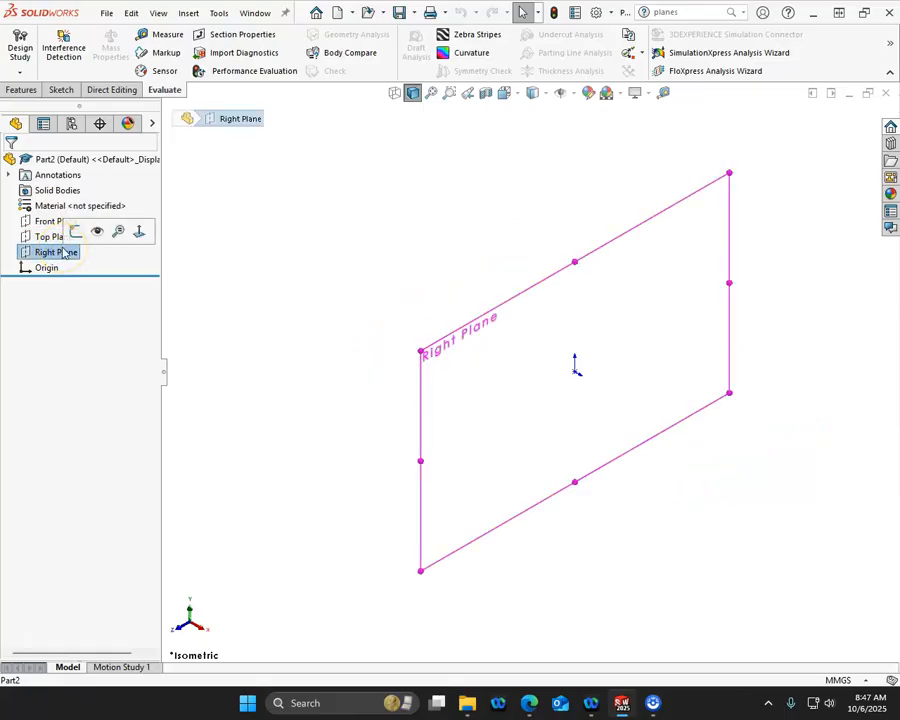
{"action": "left_click_drag", "start_coordinate": [419, 463], "coordinate": [315, 500]}
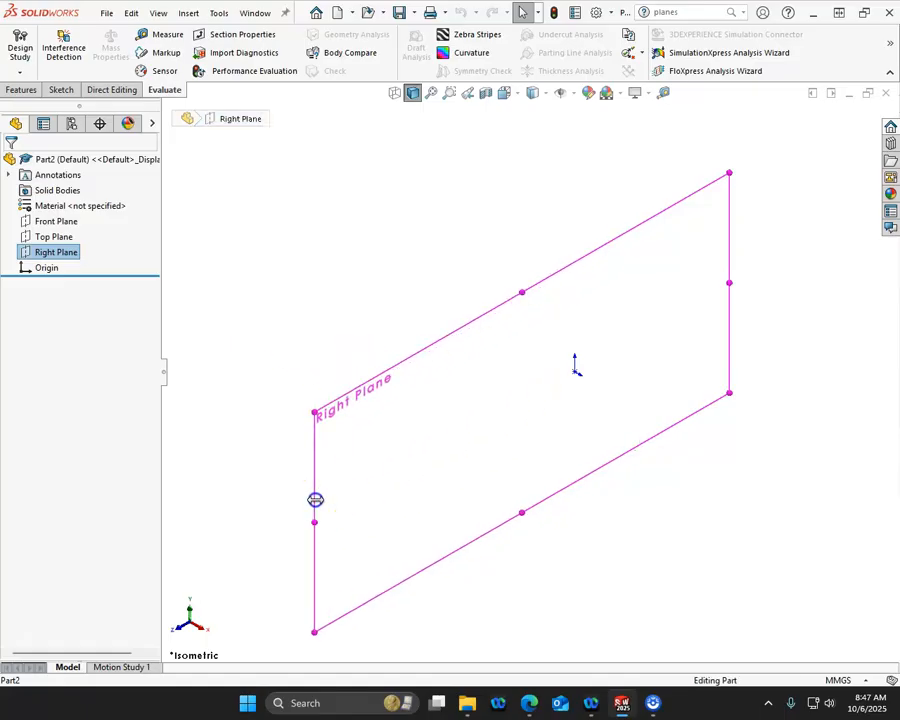
{"action": "left_click_drag", "start_coordinate": [524, 293], "coordinate": [520, 263]}
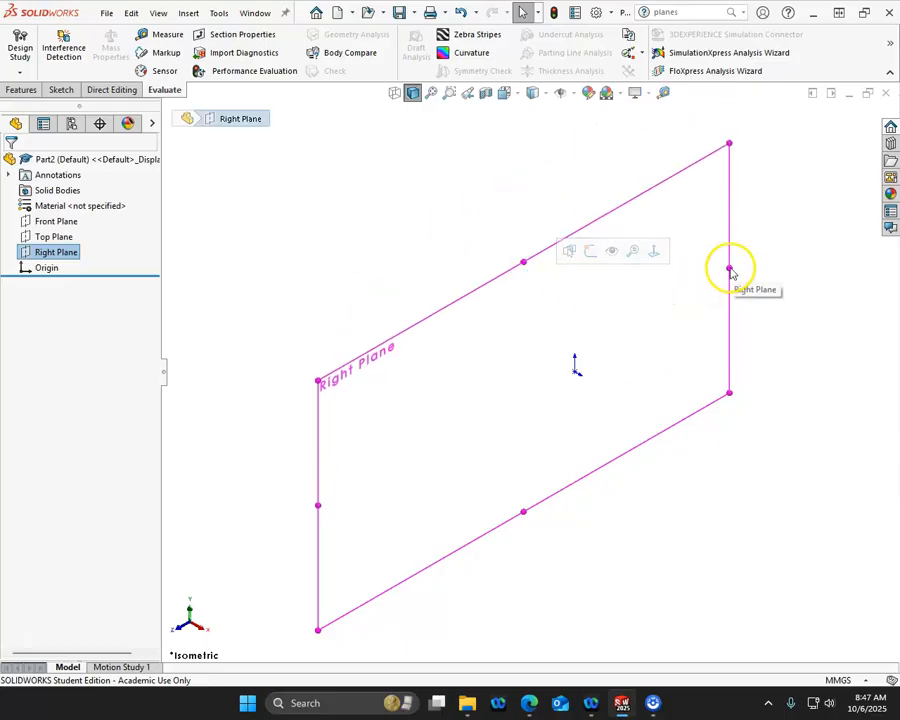
{"action": "left_click_drag", "start_coordinate": [731, 269], "coordinate": [782, 255]}
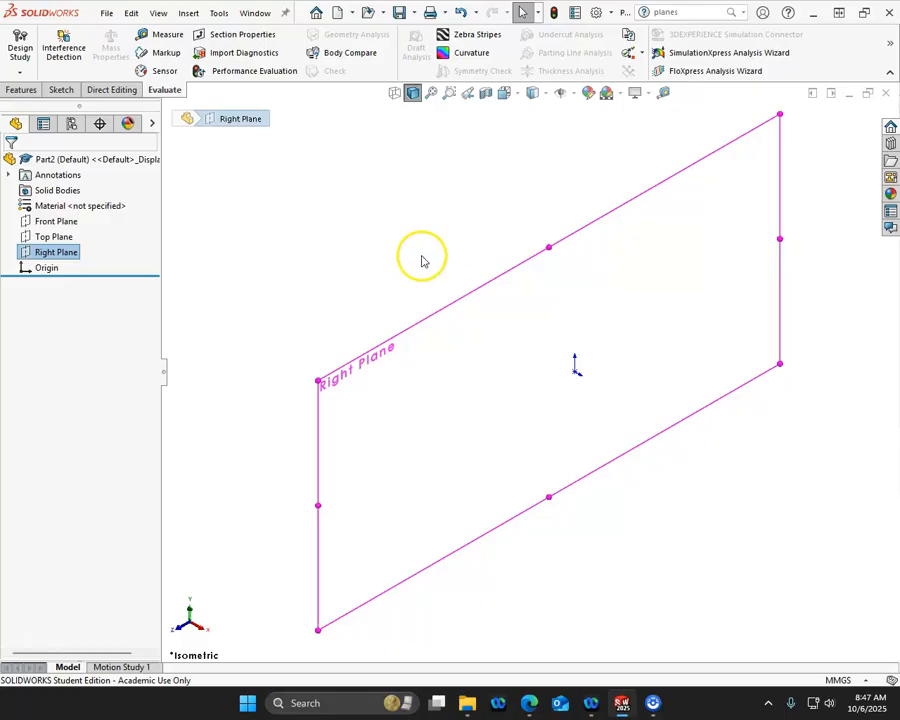
Select the three default planes and the origin together to view them, then clear the selection
{"action": "left_click", "coordinate": [46, 221]}
{"action": "left_click", "coordinate": [45, 267], "text": "shift"}
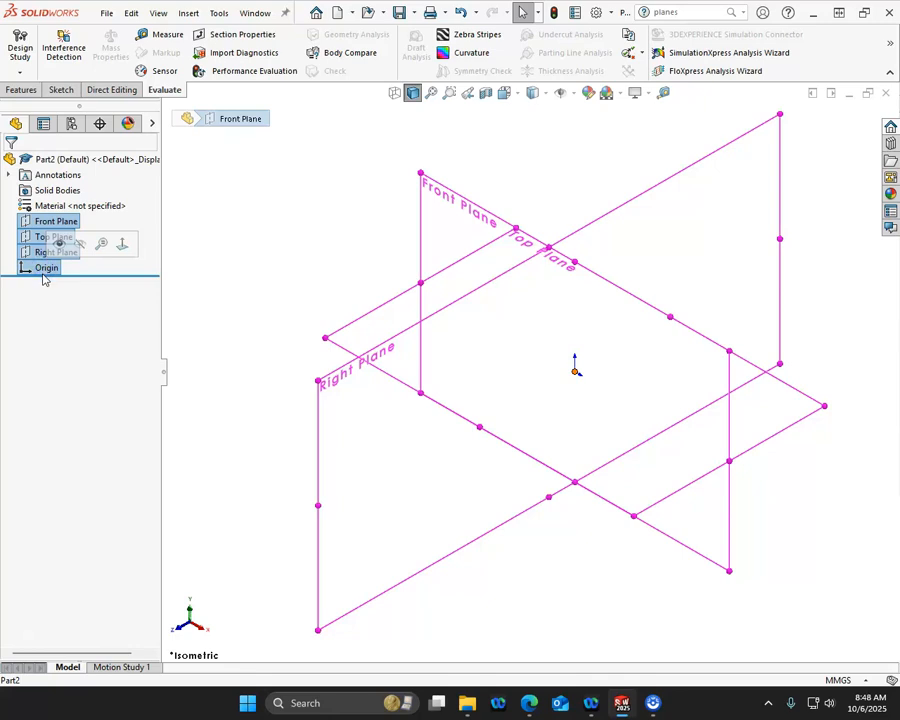
{"action": "left_click", "coordinate": [290, 225]}
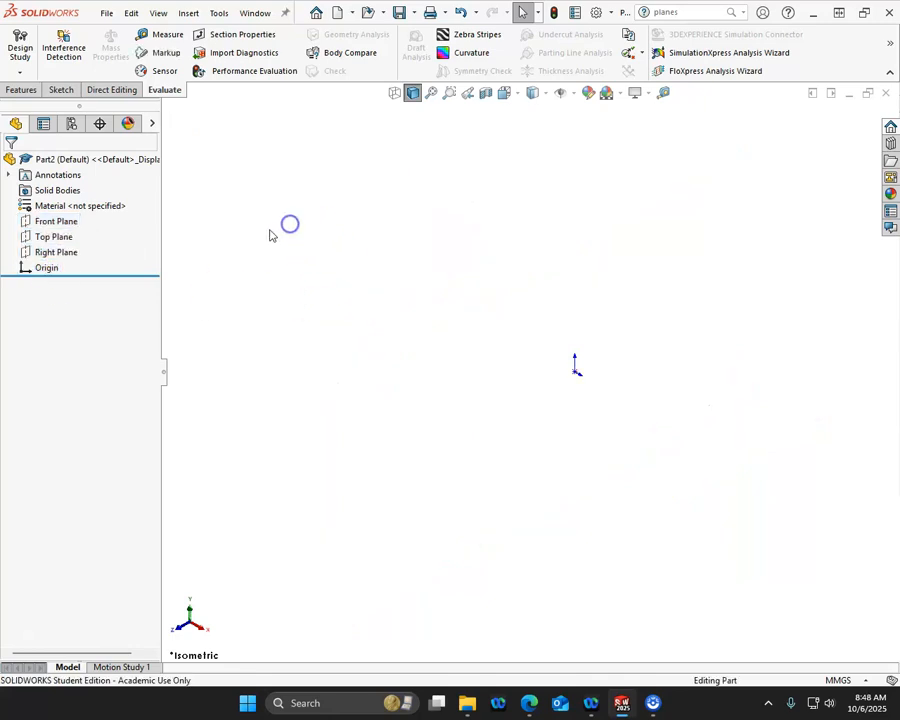
Start a new reference plane offset about 72.29 mm in front of the Front Plane by copying that plane
{"action": "left_click", "coordinate": [64, 220]}
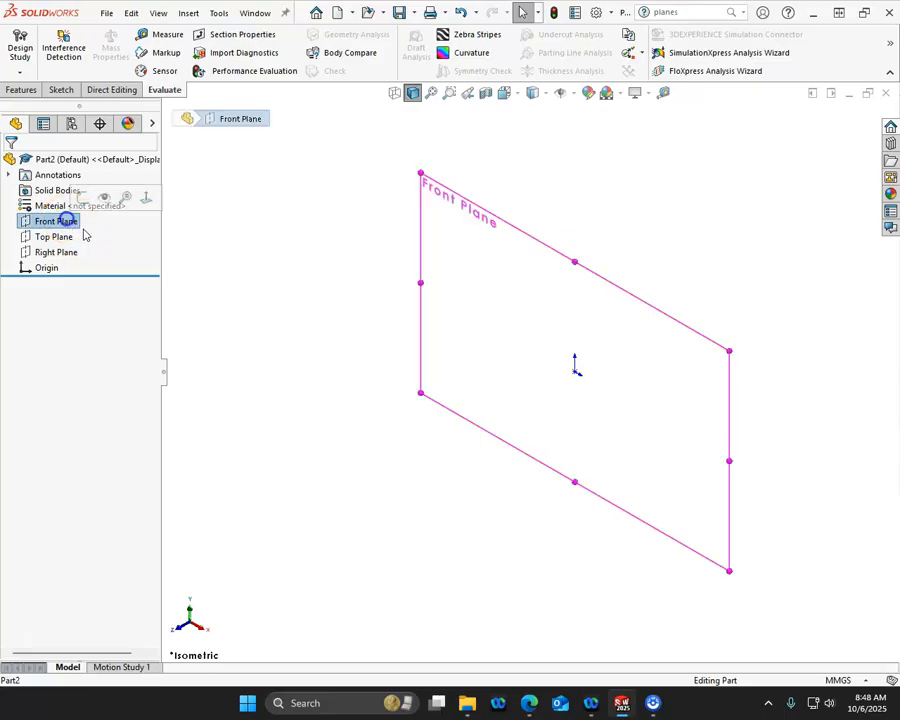
{"action": "left_click", "coordinate": [519, 280]}
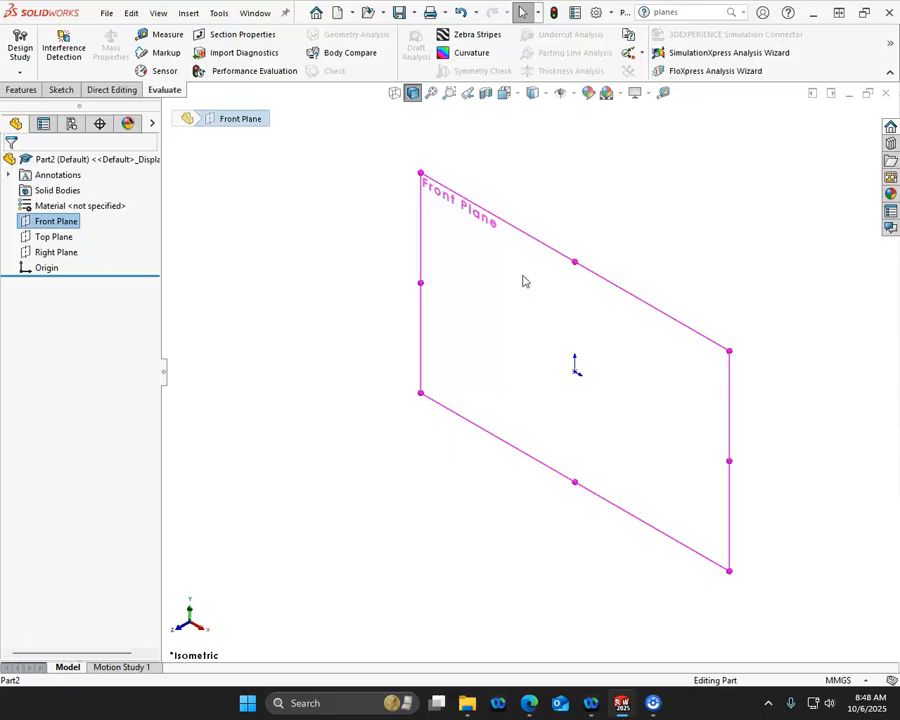
{"action": "left_click", "coordinate": [543, 251]}
{"action": "left_click_drag", "start_coordinate": [543, 251], "coordinate": [400, 322], "text": "ctrl"}
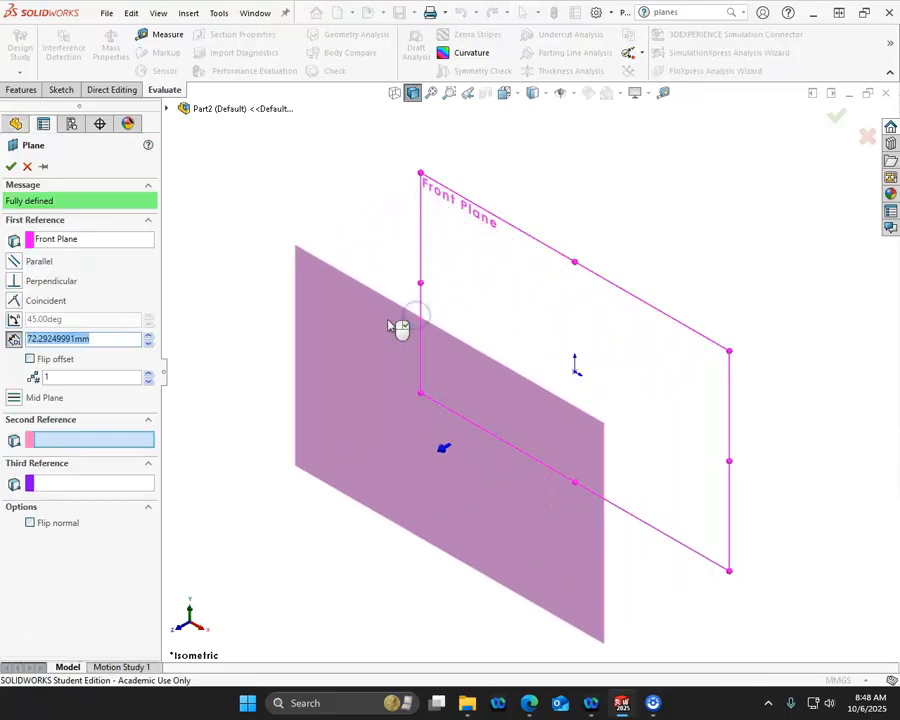
{"action": "left_click", "coordinate": [369, 316]}
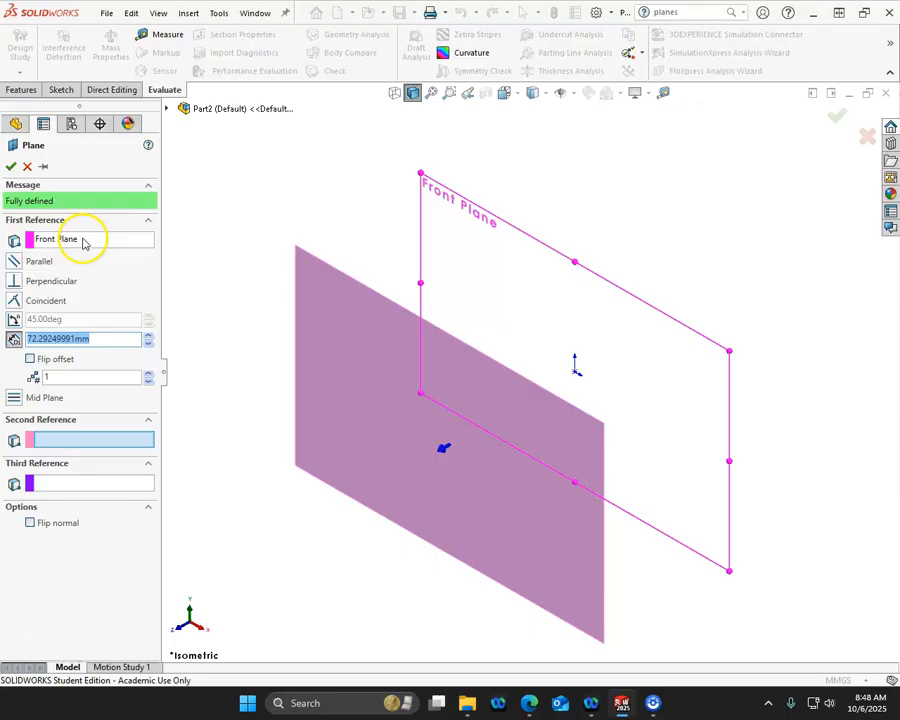
Set the number of planes to create to 10 for the offset from the Front Plane
{"action": "left_click", "coordinate": [30, 359]}
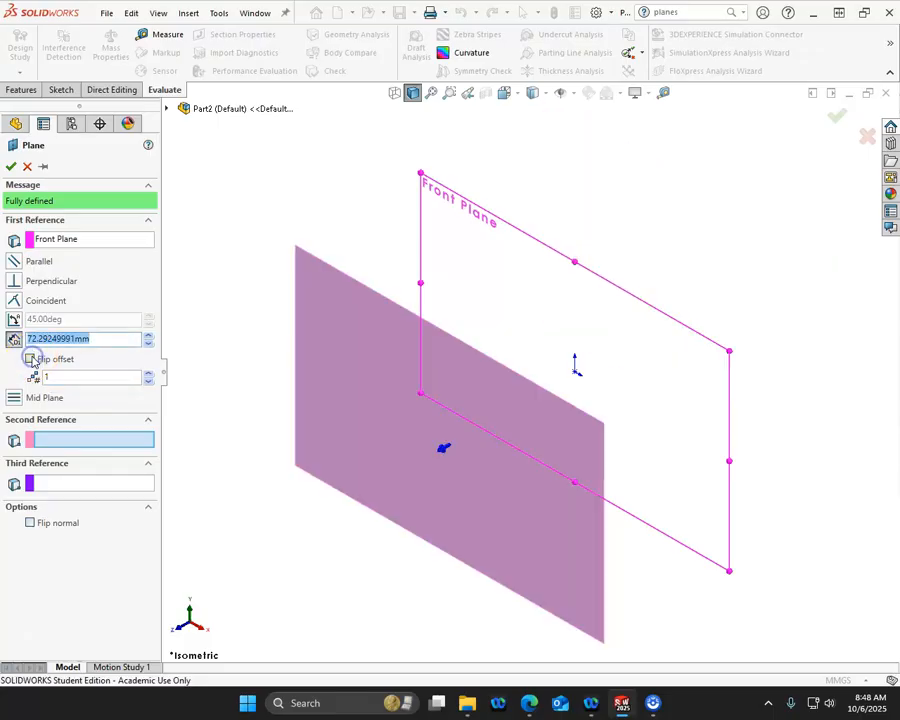
{"action": "left_click", "coordinate": [60, 374]}
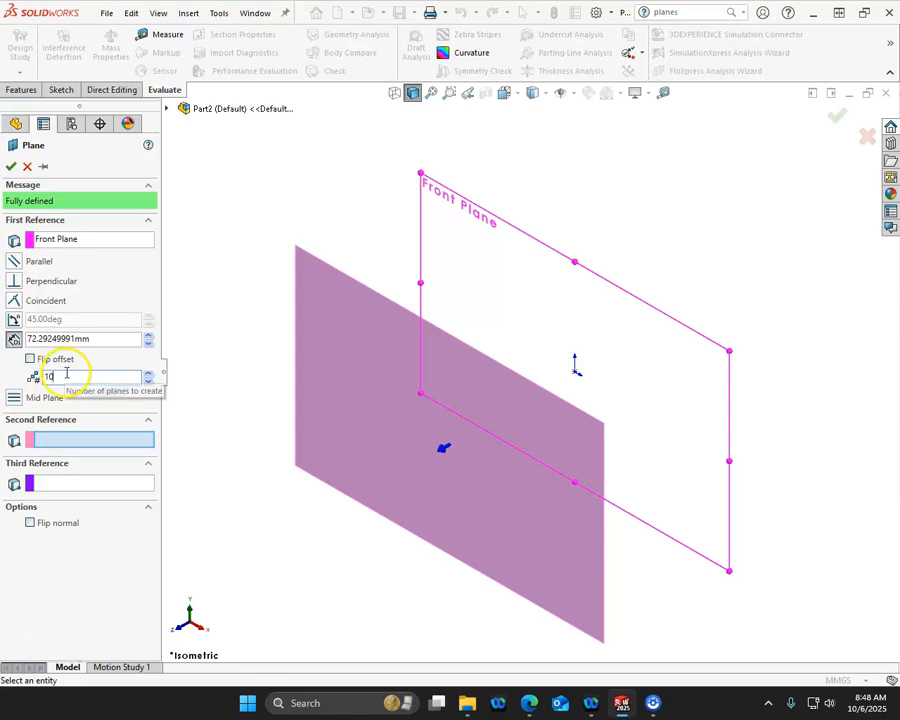
{"action": "scroll", "coordinate": [366, 375], "scroll_direction": "up", "scroll_amount": 2}
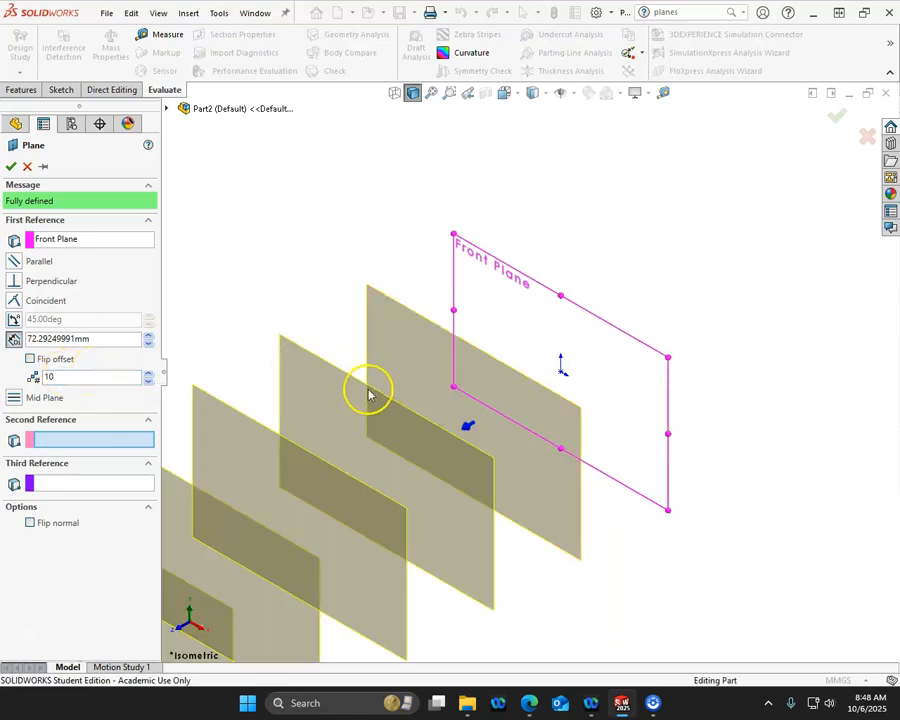
{"action": "scroll", "coordinate": [354, 452], "scroll_direction": "up", "scroll_amount": 5}
{"action": "scroll", "coordinate": [286, 524], "scroll_direction": "down", "scroll_amount": 4}
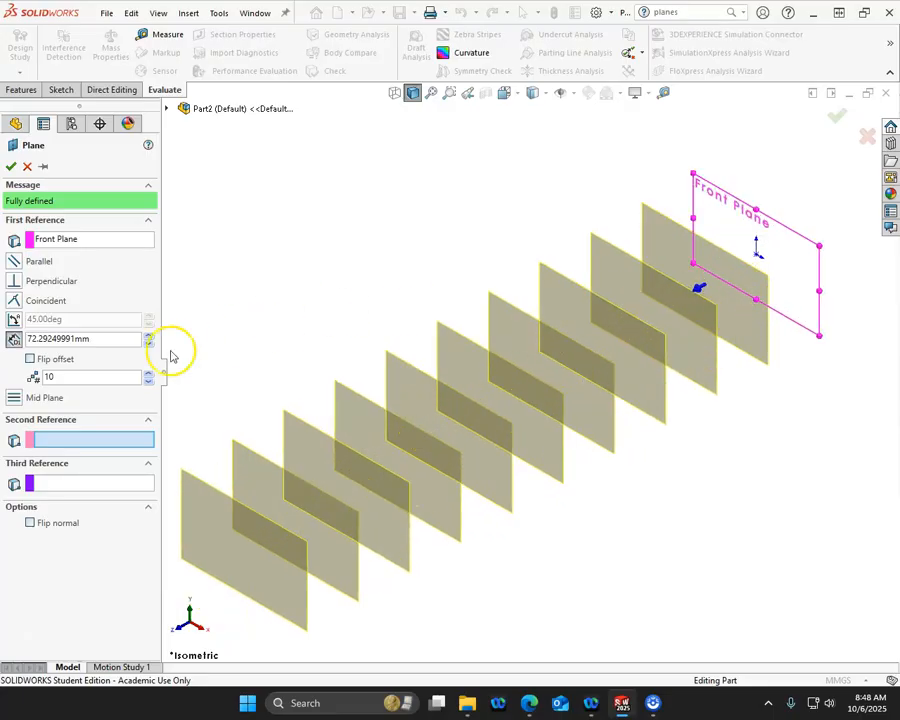
Set the plane offset to 10 mm with a single copy from the Front Plane, and discard the new plane
{"action": "double_click", "coordinate": [100, 338]}
{"action": "type", "text": "10"}
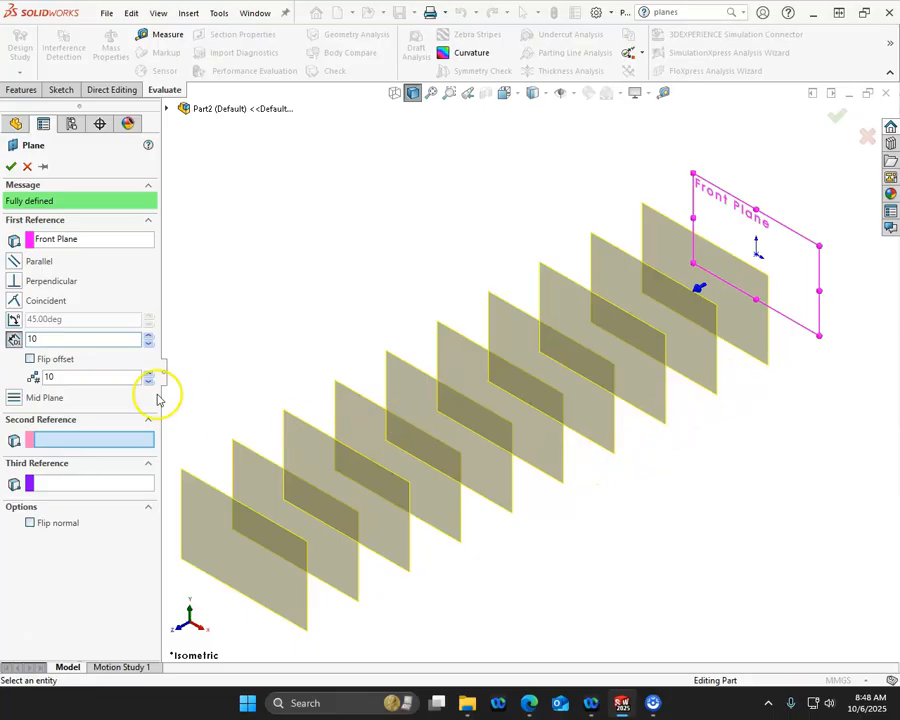
{"action": "left_click", "coordinate": [68, 378]}
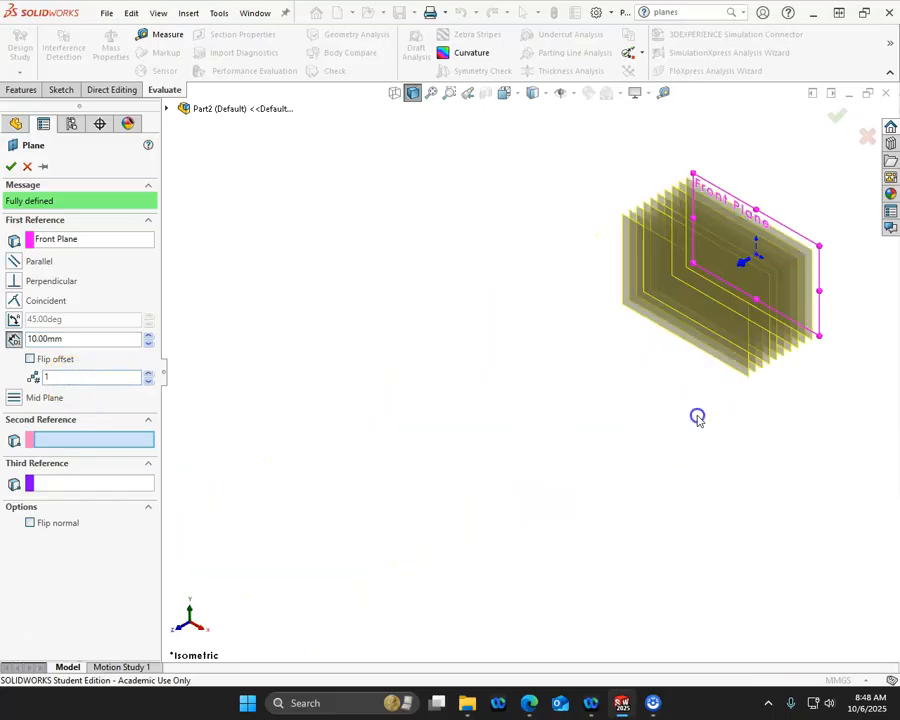
{"action": "scroll", "coordinate": [769, 251], "scroll_direction": "down", "scroll_amount": 4}
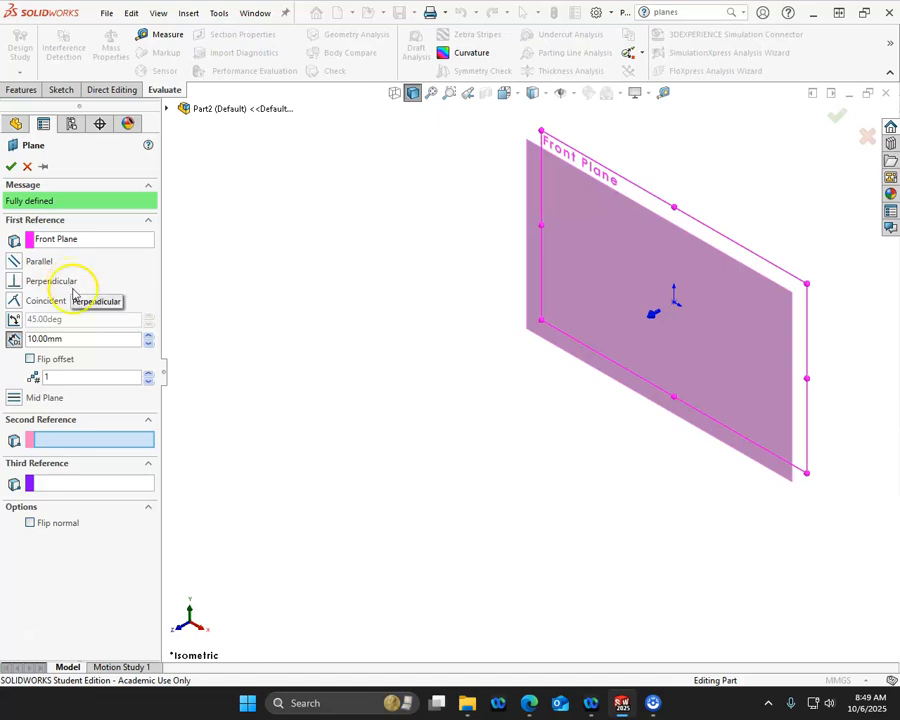
{"action": "left_click", "coordinate": [27, 167]}
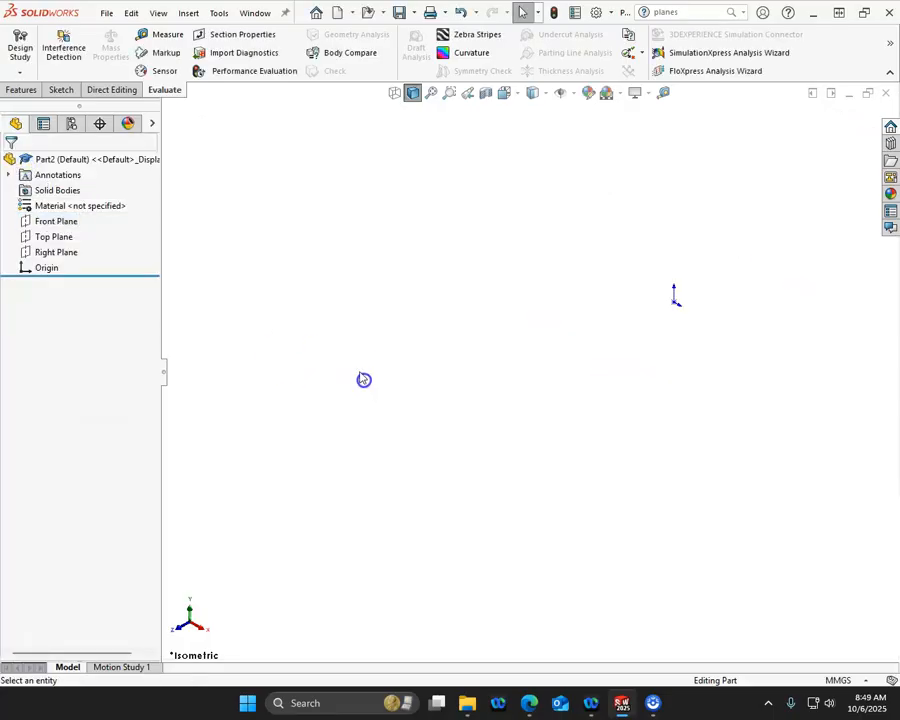
Bring up PracticeProblems_Level_5_ENG.pdf, examine the bent plate drawing's dimensions, and move it away from the modelling window
{"action": "scroll", "coordinate": [680, 298], "scroll_direction": "down", "scroll_amount": 3}
{"action": "left_click_drag", "start_coordinate": [0, 62], "coordinate": [395, 97]}
{"action": "scroll", "coordinate": [498, 370], "scroll_direction": "down", "scroll_amount": 3}
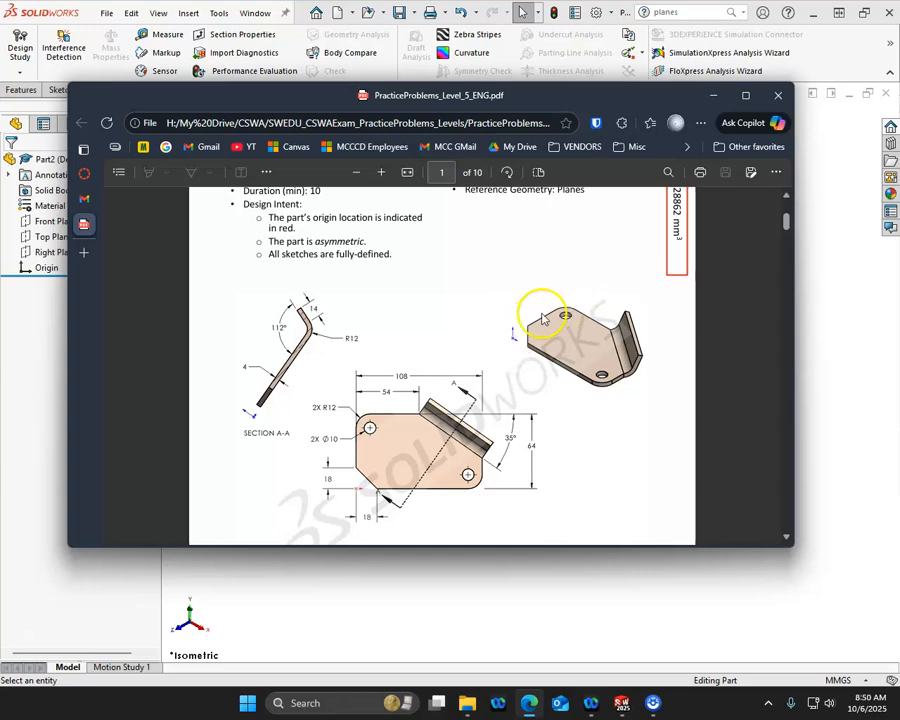
{"action": "left_click_drag", "start_coordinate": [606, 98], "coordinate": [0, 108]}
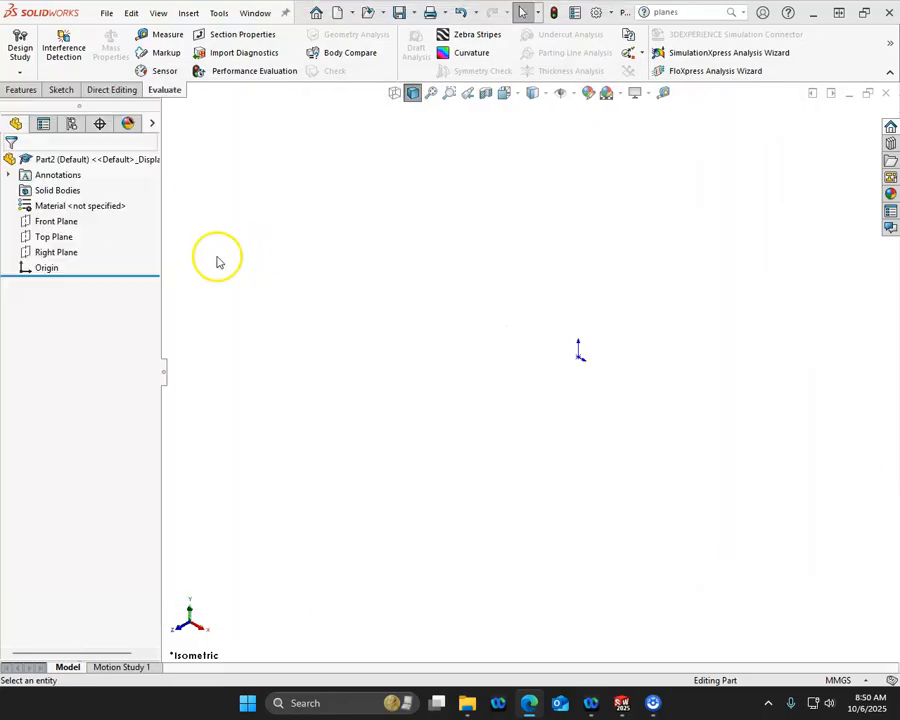
Start a sketch on the Front Plane and draw a corner rectangle from the origin, about 85.15 by 51.89 mm
{"action": "left_click", "coordinate": [70, 222]}
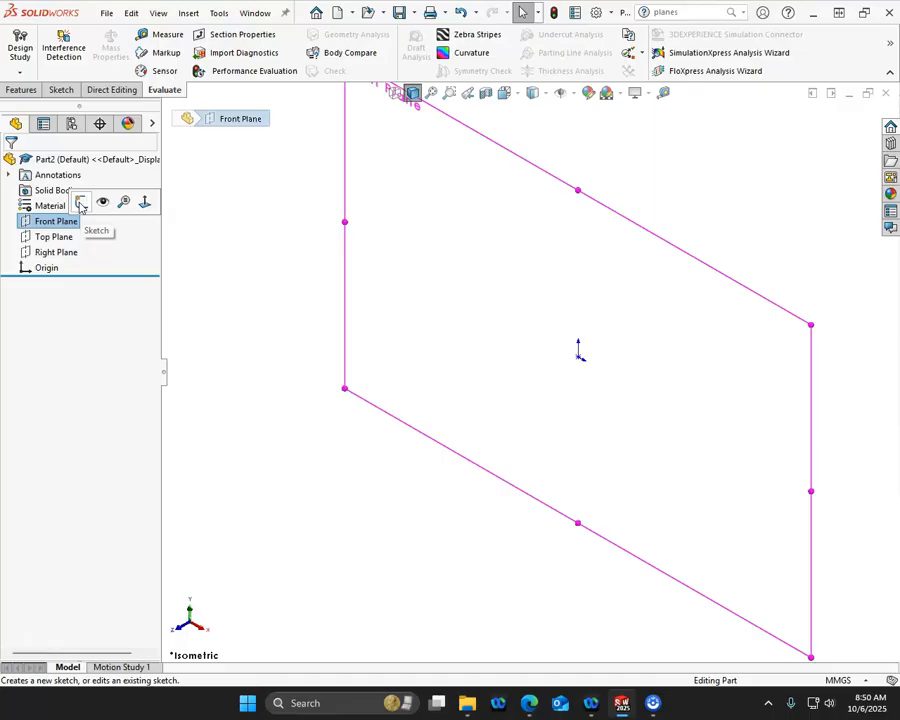
{"action": "left_click", "coordinate": [82, 203]}
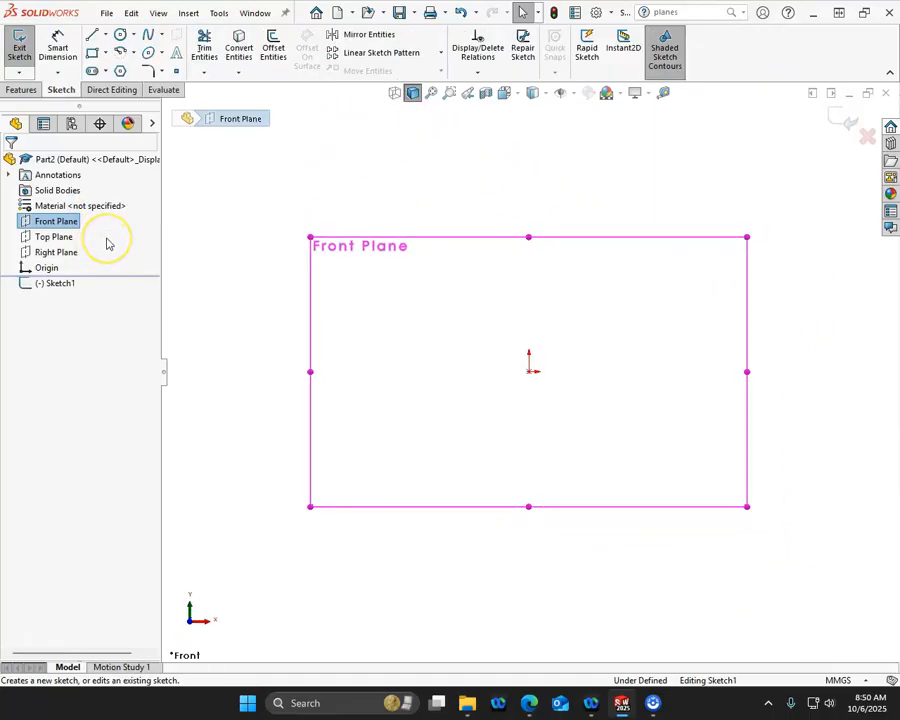
{"action": "left_click", "coordinate": [92, 55]}
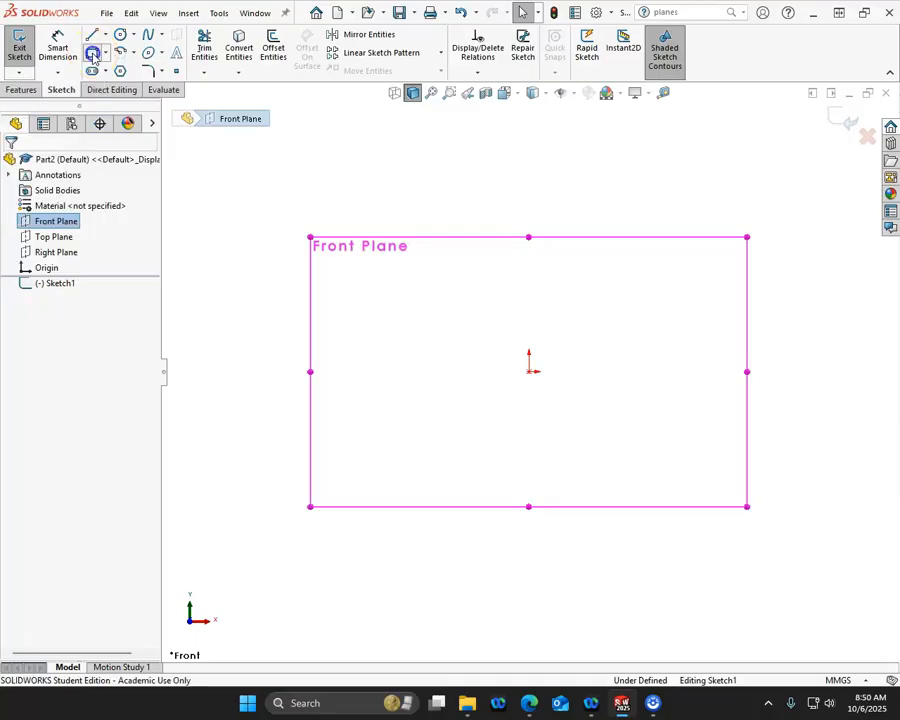
{"action": "left_click", "coordinate": [529, 374]}
{"action": "left_click", "coordinate": [737, 246]}
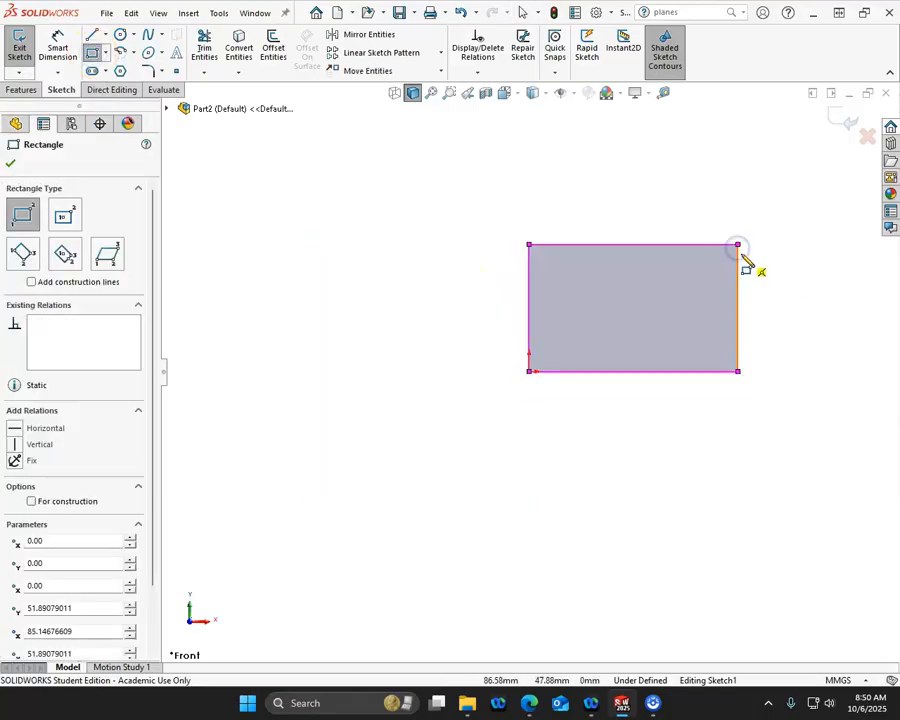
{"action": "scroll", "coordinate": [745, 260], "scroll_direction": "down", "scroll_amount": 2}
{"action": "scroll", "coordinate": [710, 290], "scroll_direction": "down", "scroll_amount": 1}
{"action": "scroll", "coordinate": [443, 326], "scroll_direction": "down", "scroll_amount": 1}
Dimension the rectangle's left vertical edge to 64 mm
{"action": "right_click", "coordinate": [470, 174]}
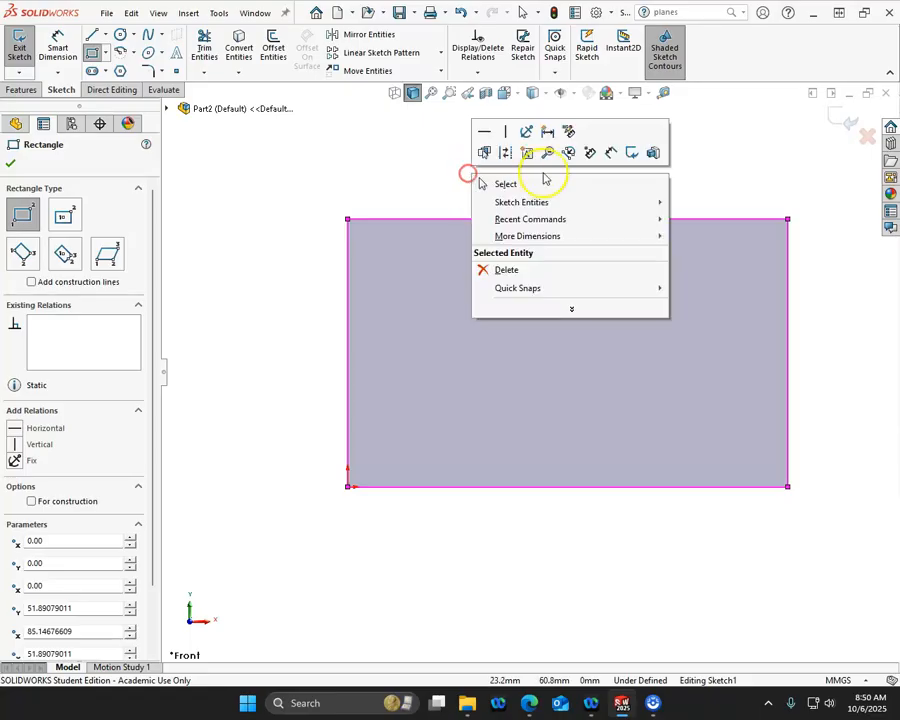
{"action": "left_click", "coordinate": [610, 155]}
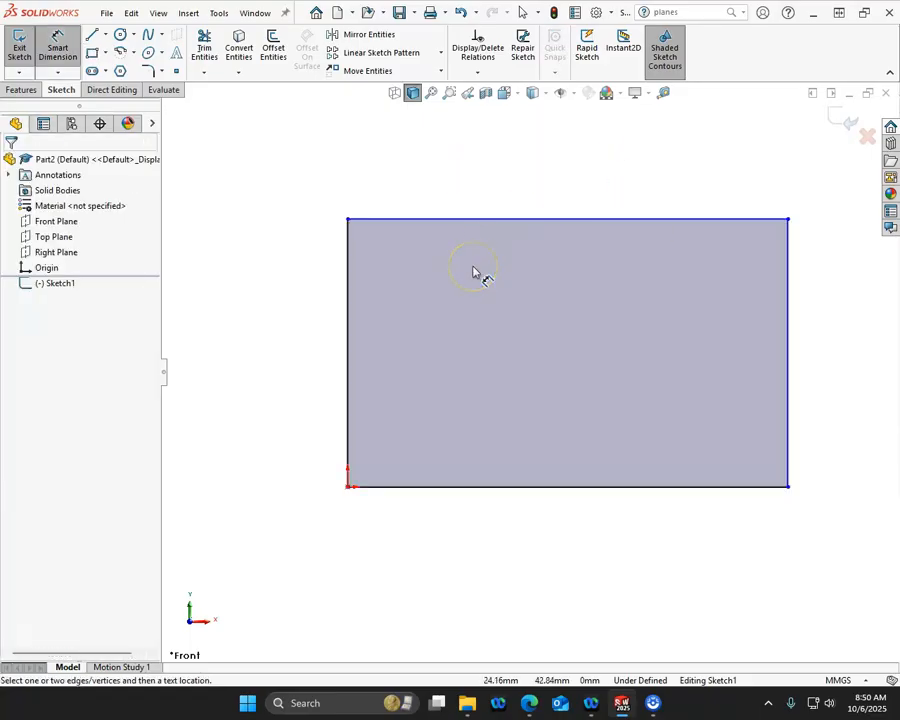
{"action": "left_click", "coordinate": [348, 348]}
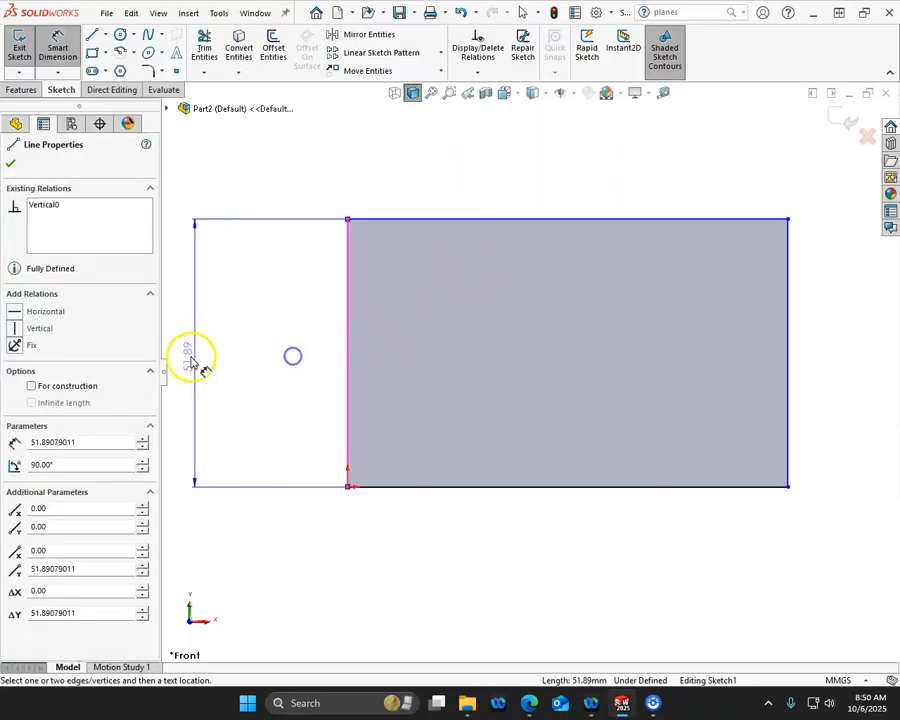
{"action": "left_click", "coordinate": [222, 360]}
{"action": "type", "text": "64"}
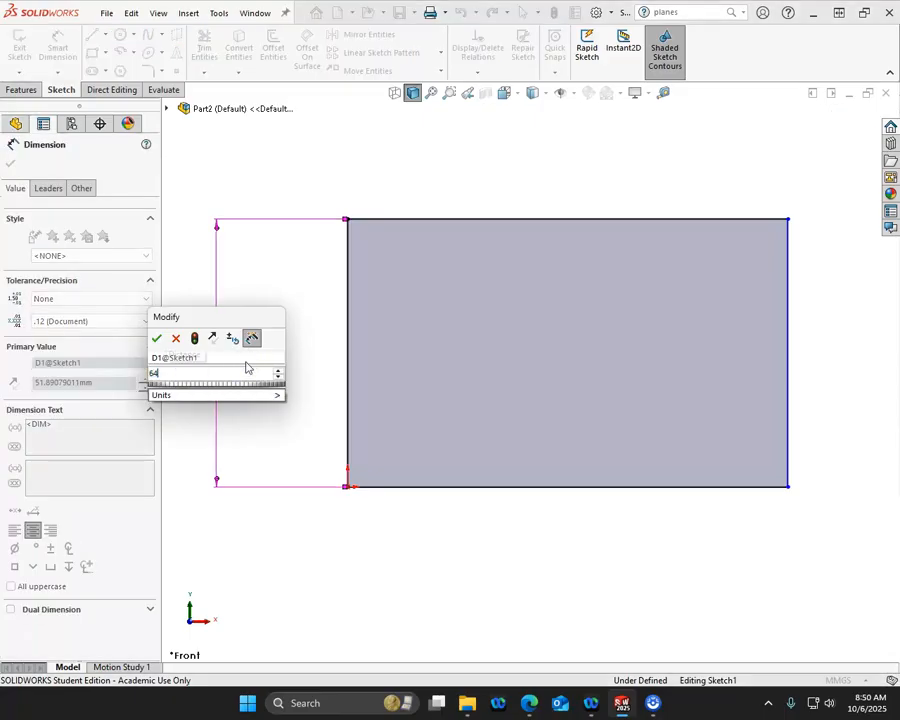
{"action": "key", "text": "Return"}
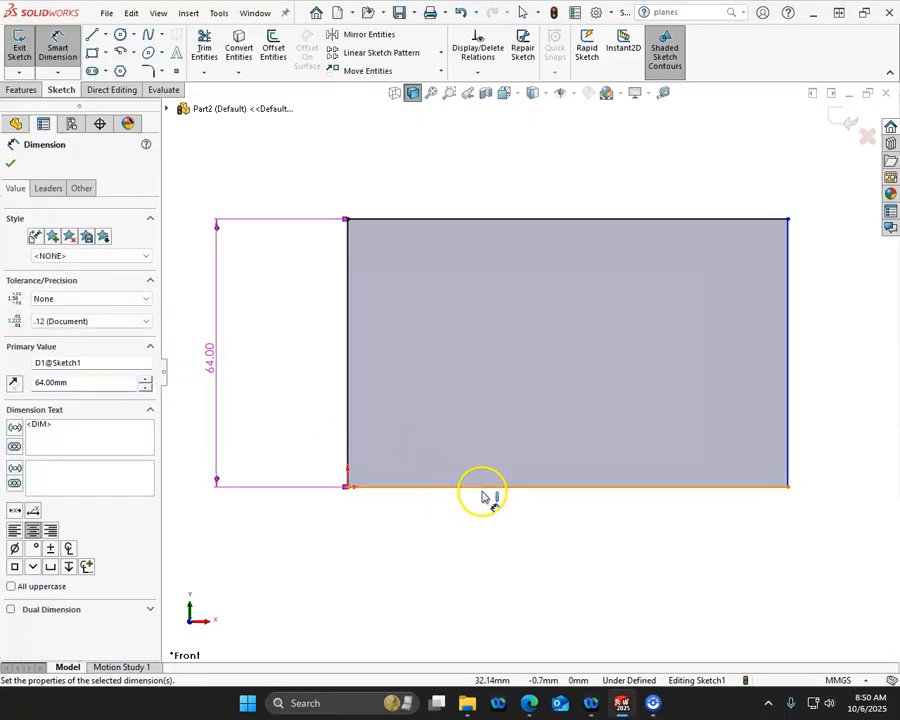
Dimension the rectangle's bottom edge to 108 mm and end dimensioning
{"action": "left_click", "coordinate": [490, 500]}
{"action": "left_click", "coordinate": [490, 571]}
{"action": "type", "text": "10"}
{"action": "key", "text": "Return"}
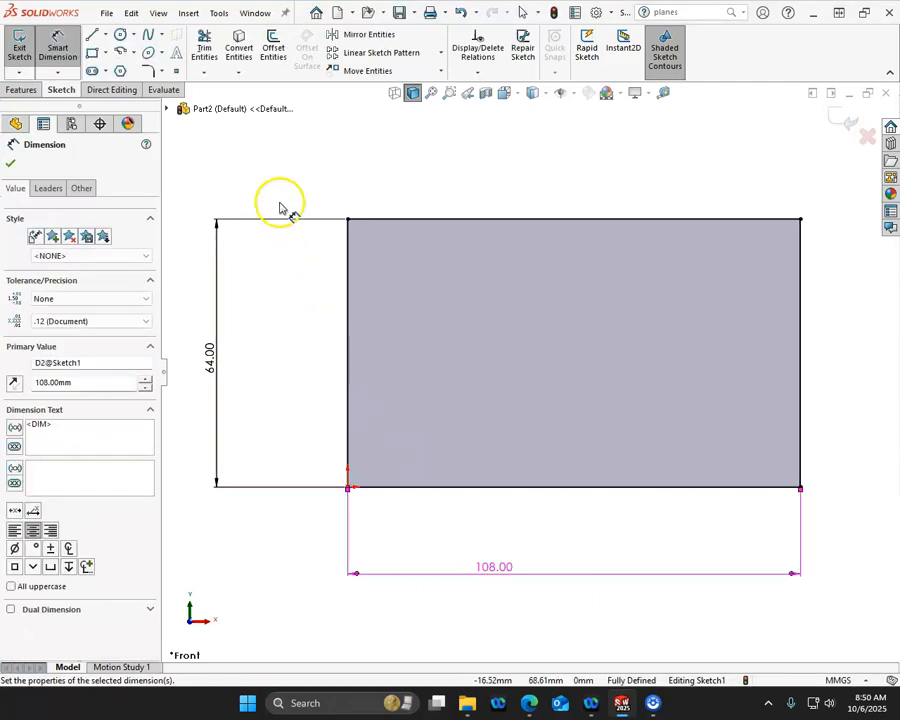
{"action": "right_click", "coordinate": [276, 166]}
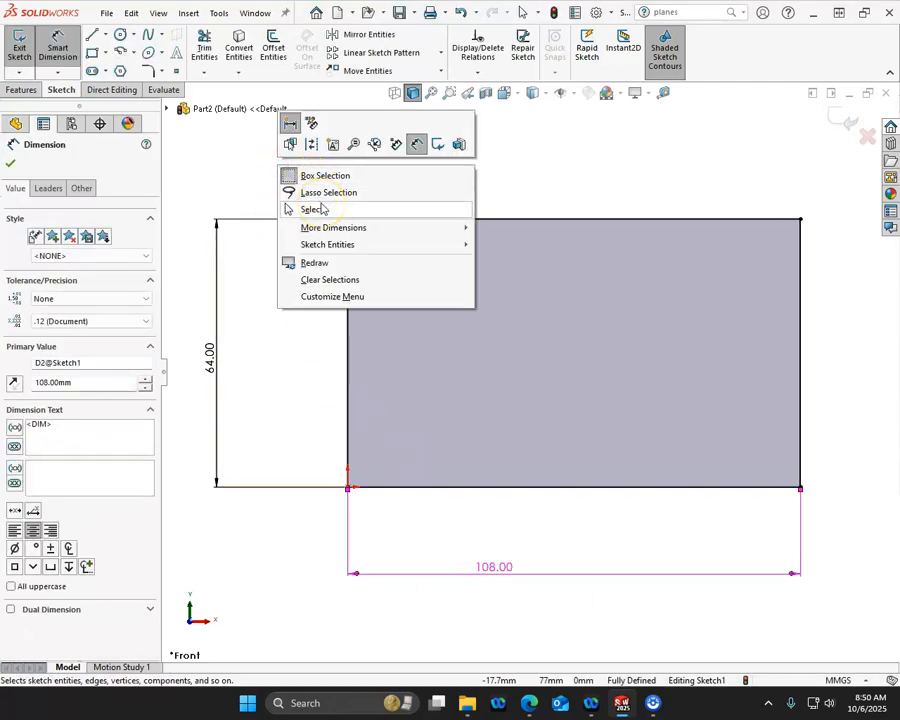
{"action": "left_click", "coordinate": [322, 209]}
{"action": "left_click", "coordinate": [348, 176]}
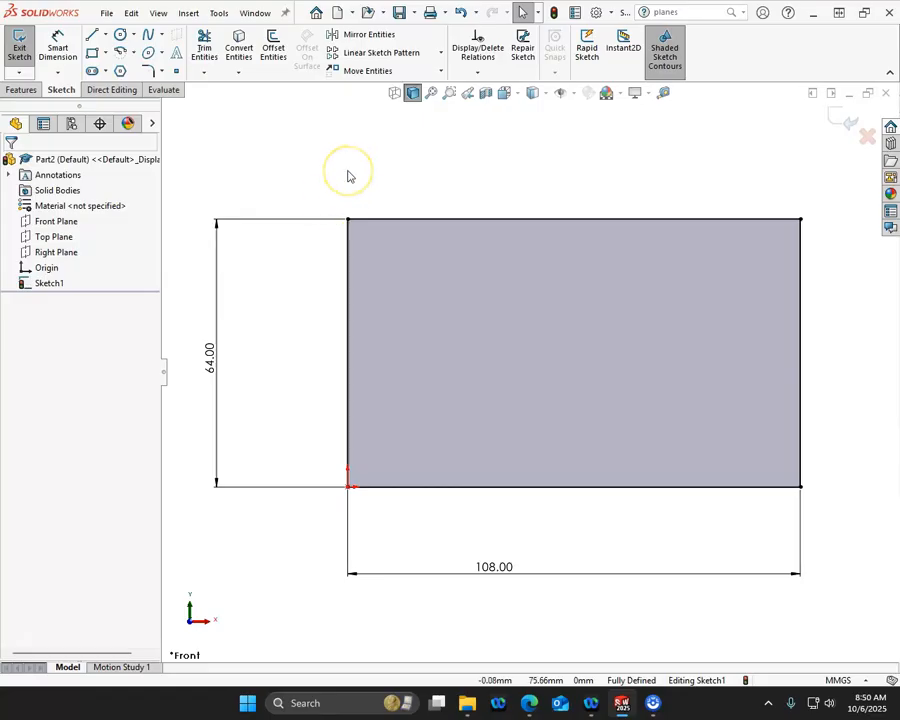
Draw a diagonal line about 48.75 mm long from the rectangle's left edge to its bottom edge, cutting the origin corner
{"action": "key", "text": "l"}
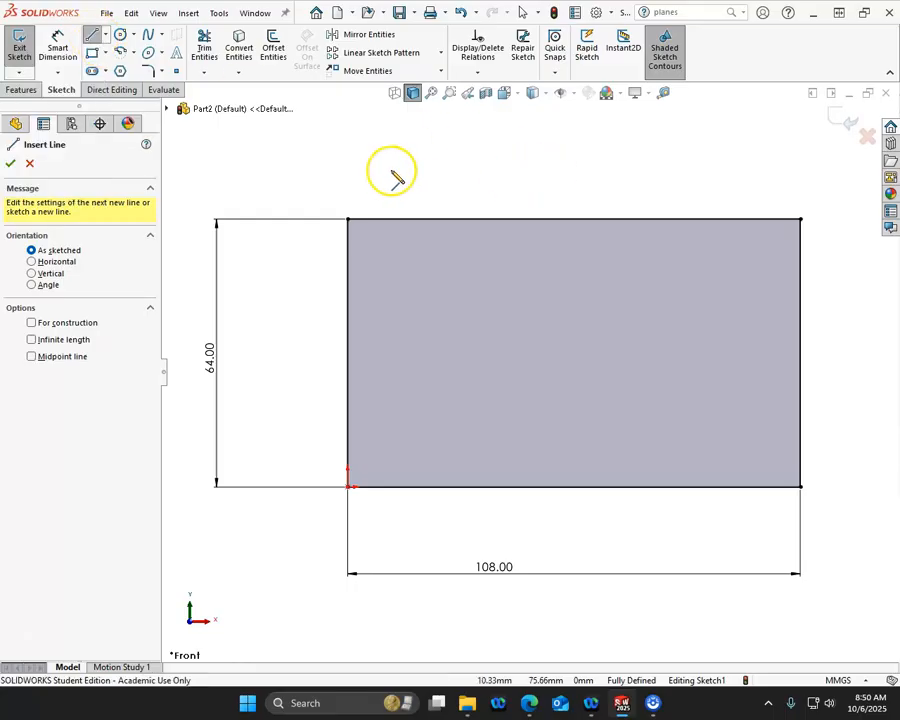
{"action": "left_click", "coordinate": [348, 388]}
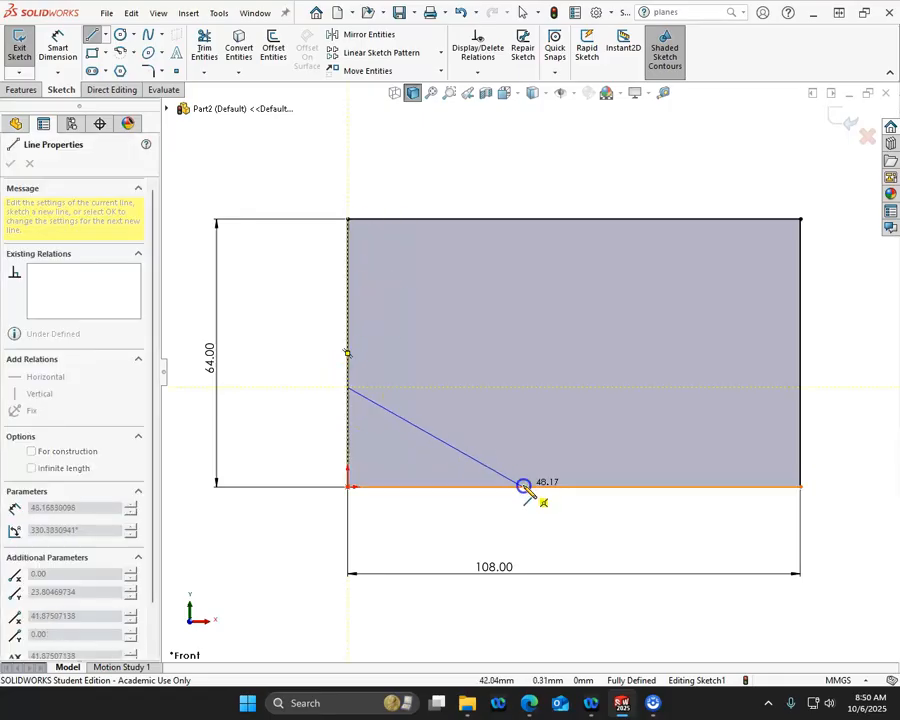
{"action": "double_click", "coordinate": [525, 487]}
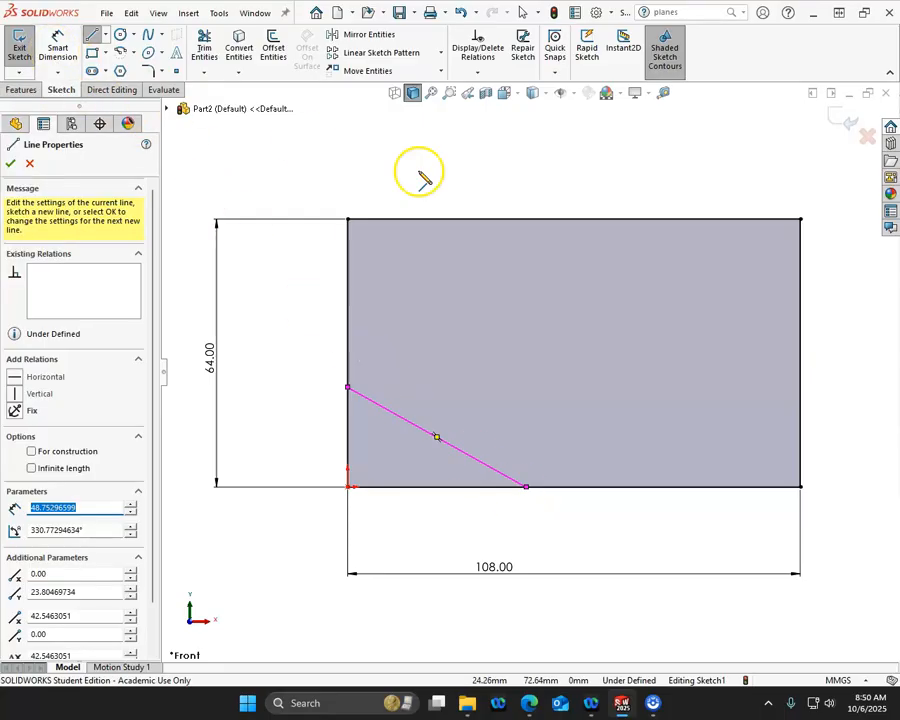
{"action": "key", "text": "Escape"}
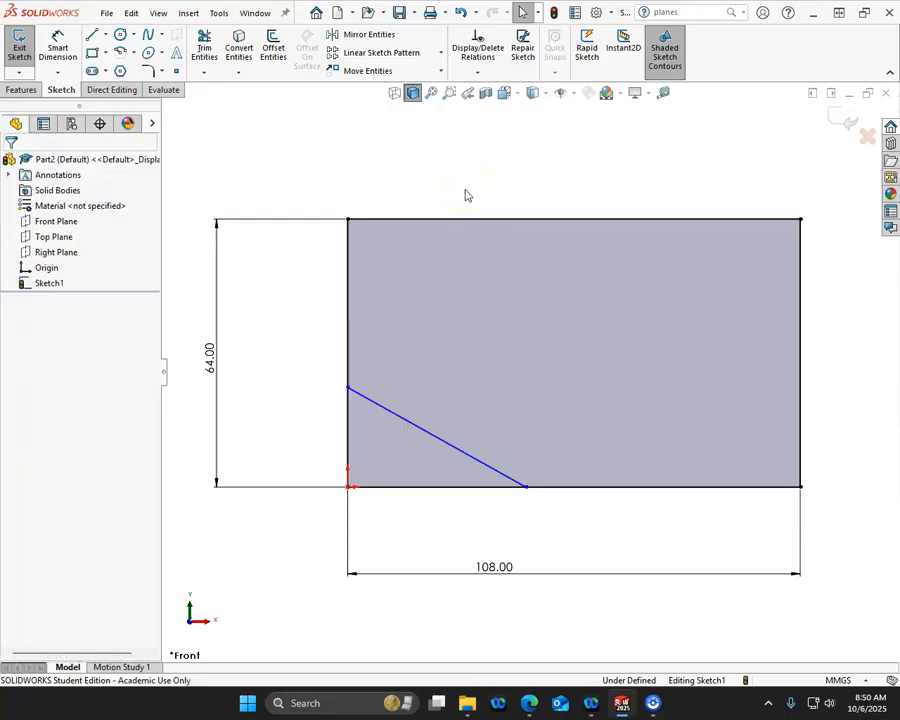
Customize the interface tooltips to the large style without images
{"action": "right_click", "coordinate": [728, 62]}
{"action": "left_click", "coordinate": [770, 139]}
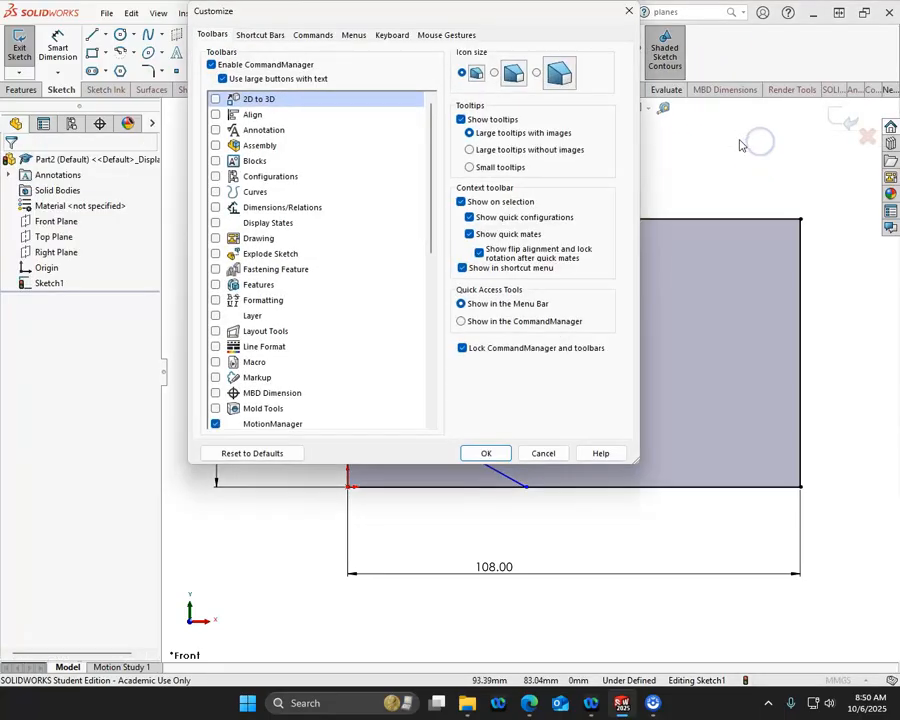
{"action": "left_click", "coordinate": [462, 349]}
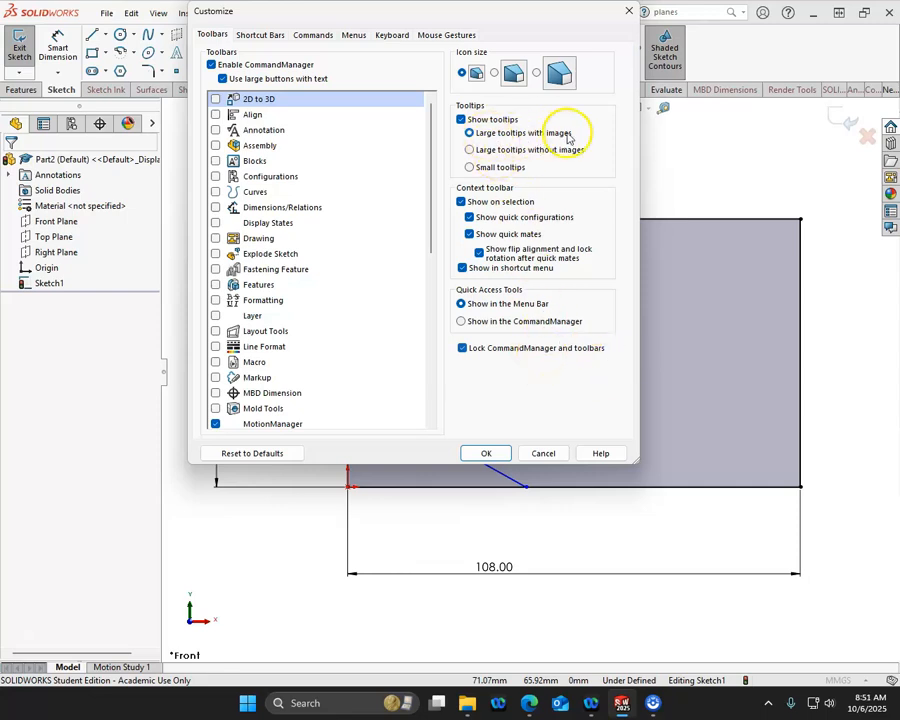
{"action": "left_click", "coordinate": [470, 150]}
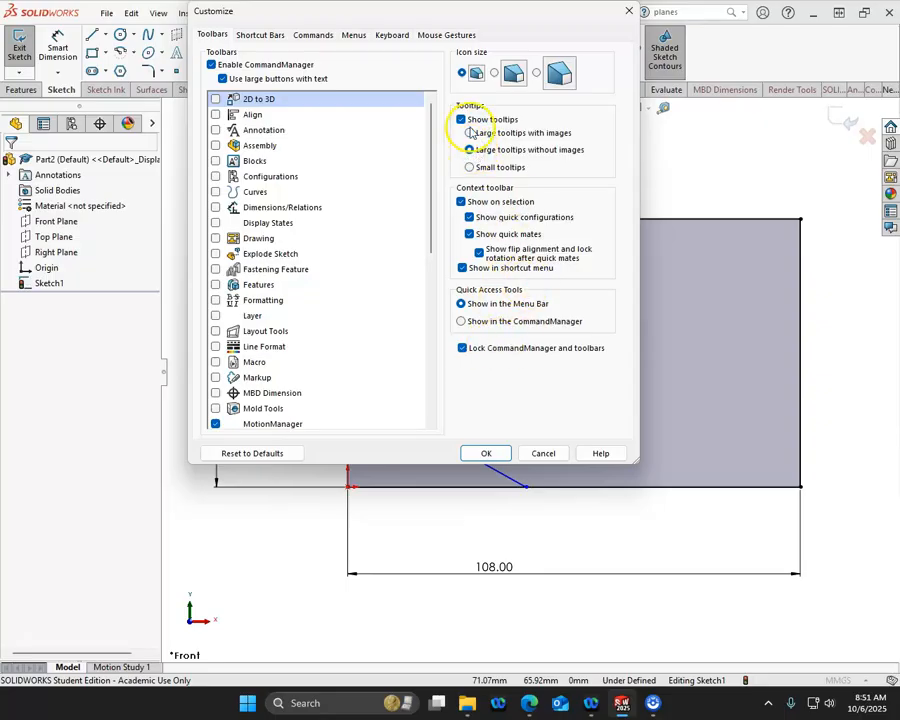
{"action": "left_click", "coordinate": [484, 454]}
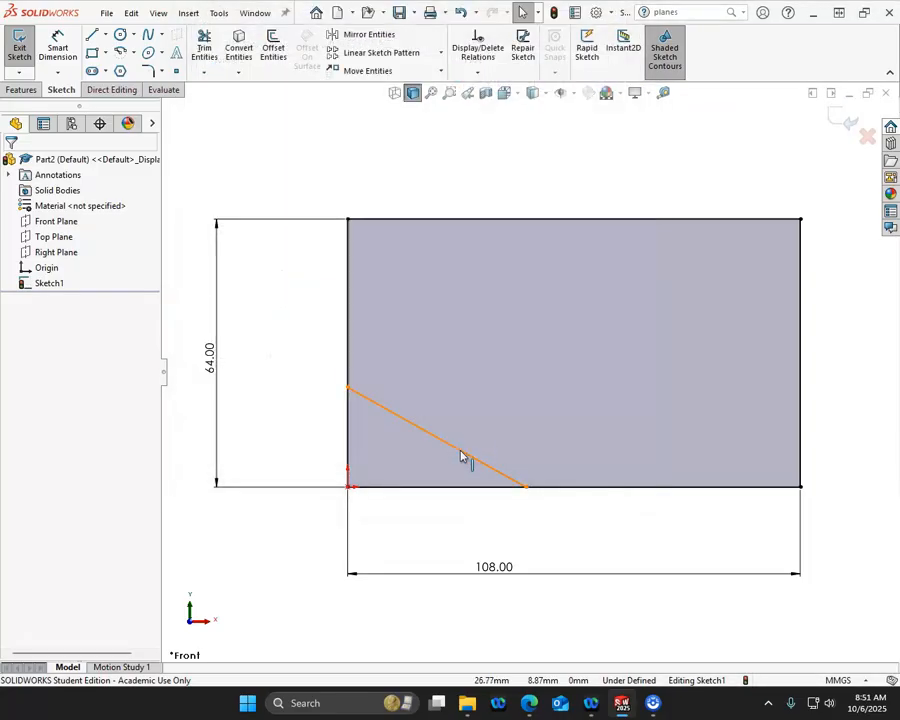
Dimension the horizontal distance from the rectangle's left edge to the diagonal line's lower endpoint as 18 mm
{"action": "left_click", "coordinate": [63, 50]}
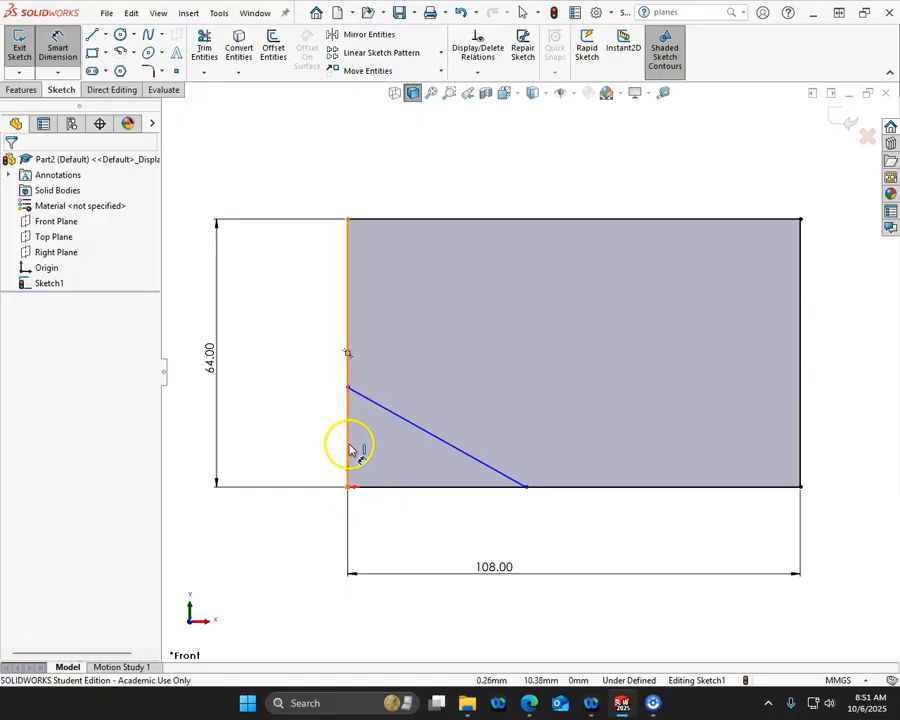
{"action": "left_click_drag", "start_coordinate": [350, 450], "coordinate": [527, 493], "text": "ctrl"}
{"action": "left_click", "coordinate": [526, 489]}
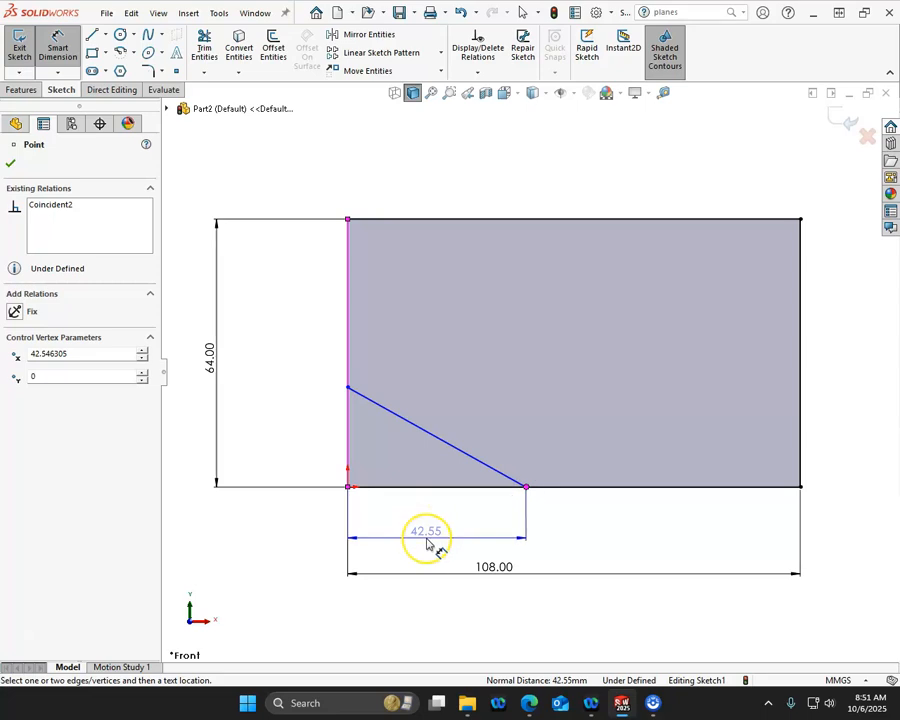
{"action": "left_click", "coordinate": [427, 541]}
{"action": "type", "text": "18"}
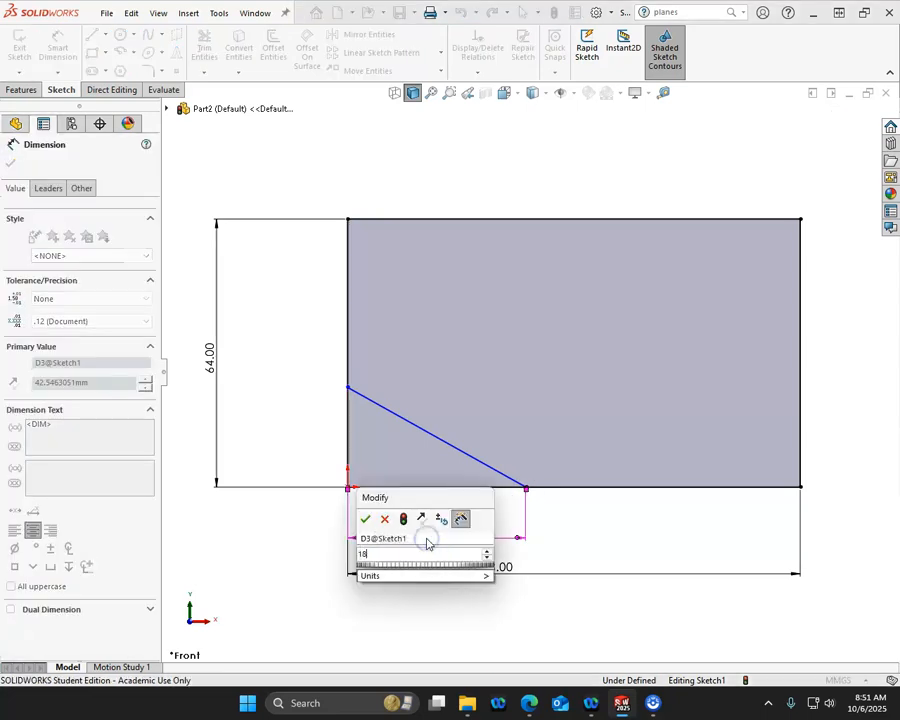
{"action": "key", "text": "Return"}
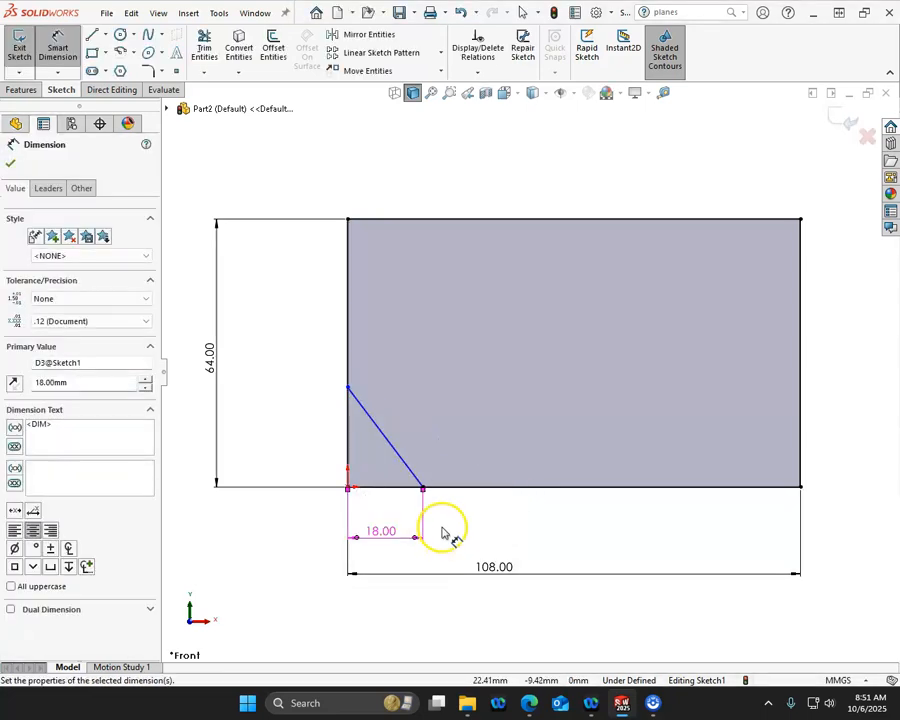
Dimension the vertical distance from the rectangle's bottom edge to the diagonal line's upper endpoint as 18 mm and end dimensioning
{"action": "left_click", "coordinate": [380, 494]}
{"action": "left_click", "coordinate": [348, 389]}
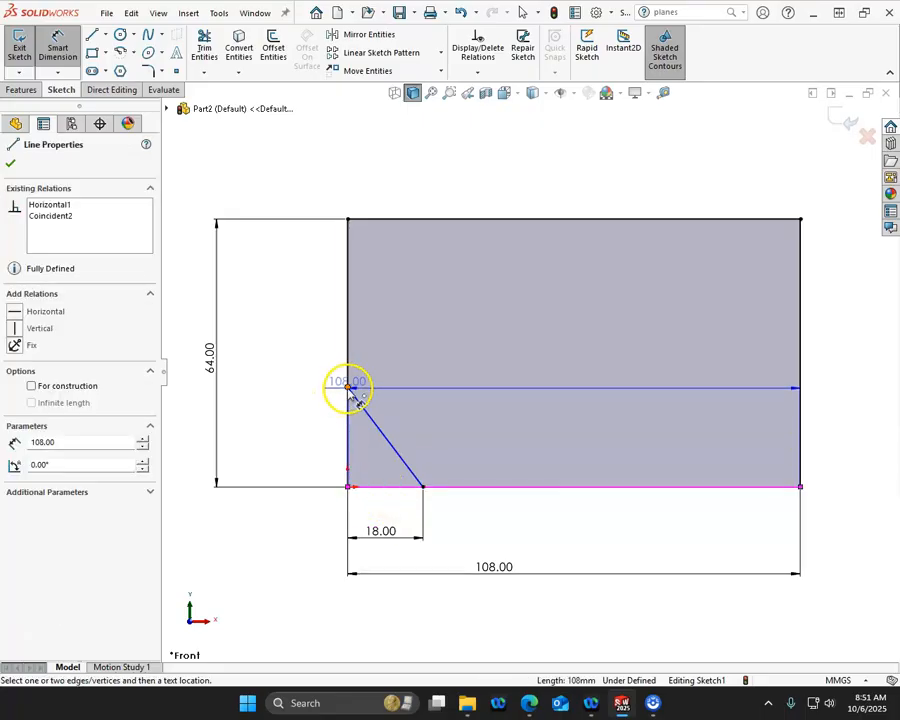
{"action": "left_click", "coordinate": [288, 432]}
{"action": "type", "text": "18"}
{"action": "key", "text": "Return"}
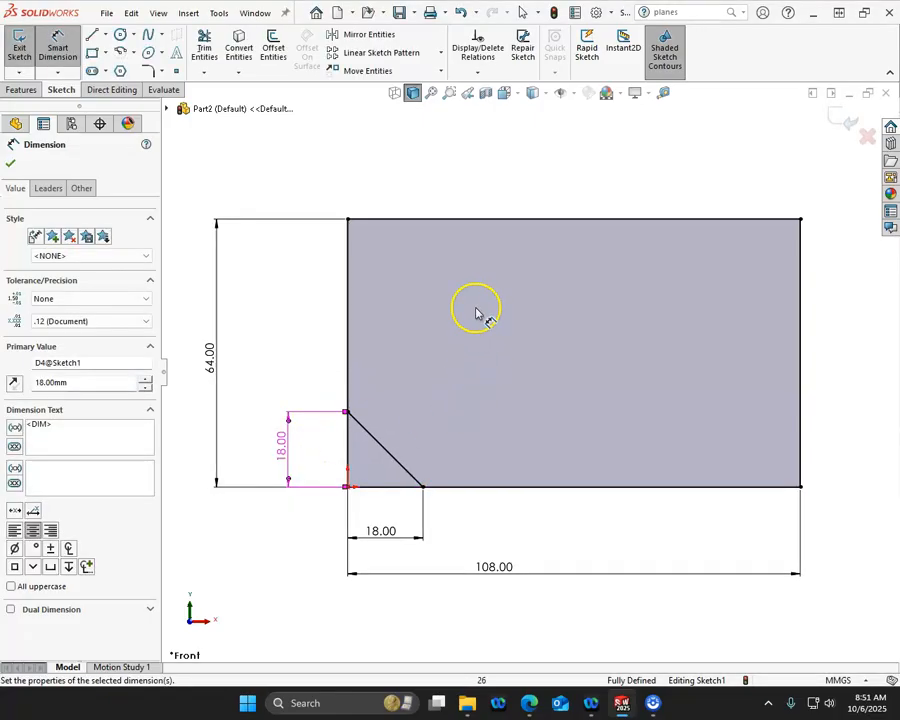
{"action": "right_click", "coordinate": [410, 195]}
{"action": "left_click", "coordinate": [446, 236]}
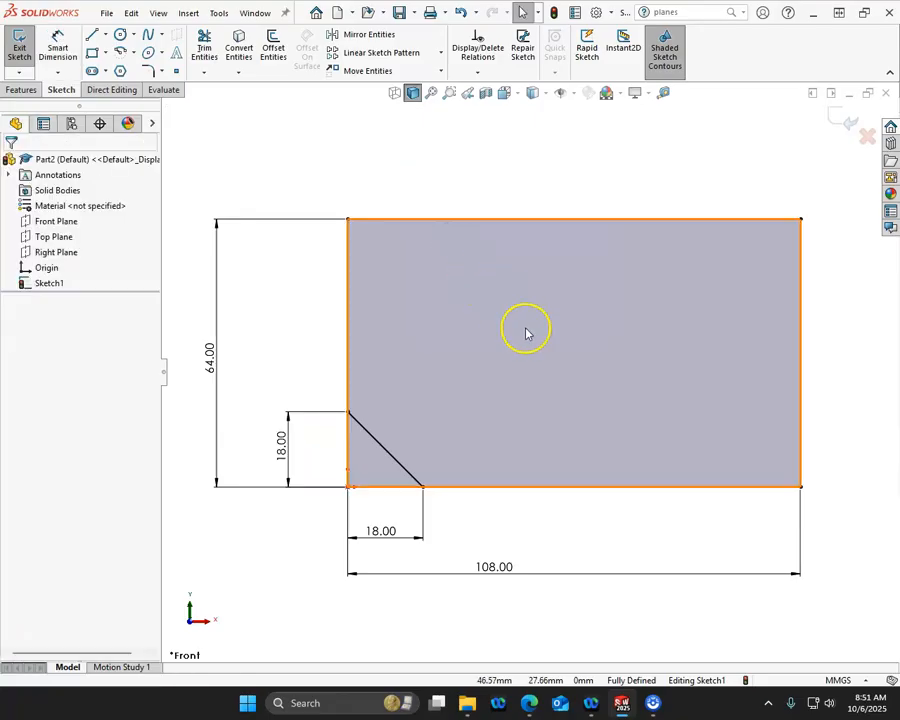
{"action": "left_click", "coordinate": [560, 530]}
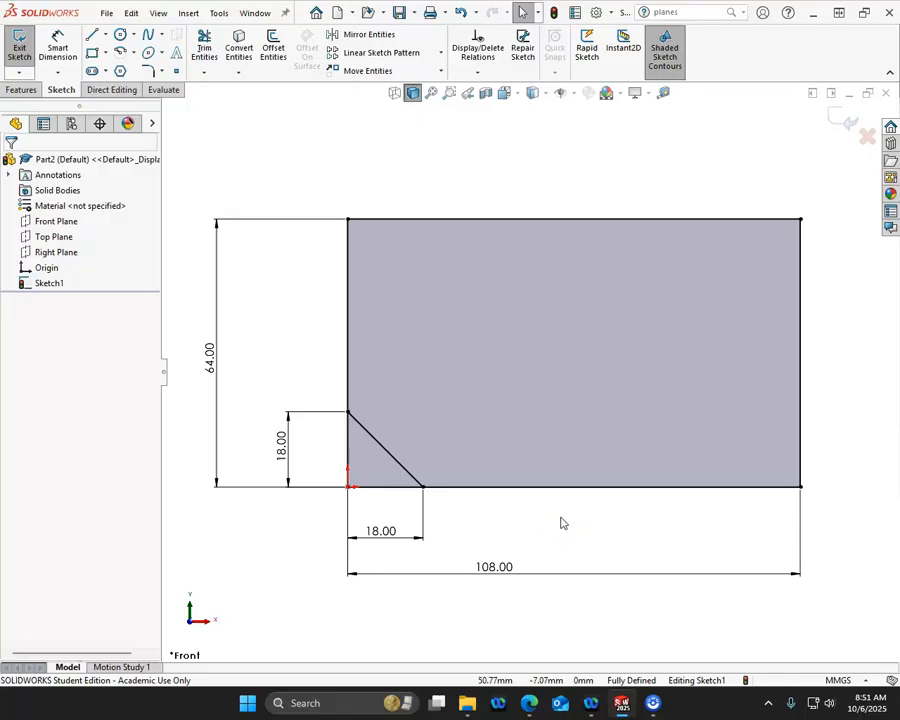
Check the practice drawing and fillet the rectangle's upper-left and lower-right corners with a 12 mm radius
{"action": "mouse_move", "coordinate": [0, 24]}
{"action": "left_mouse_down"}
{"action": "mouse_move", "coordinate": [0, 34]}
{"action": "mouse_move", "coordinate": [390, 99]}
{"action": "left_mouse_up"}
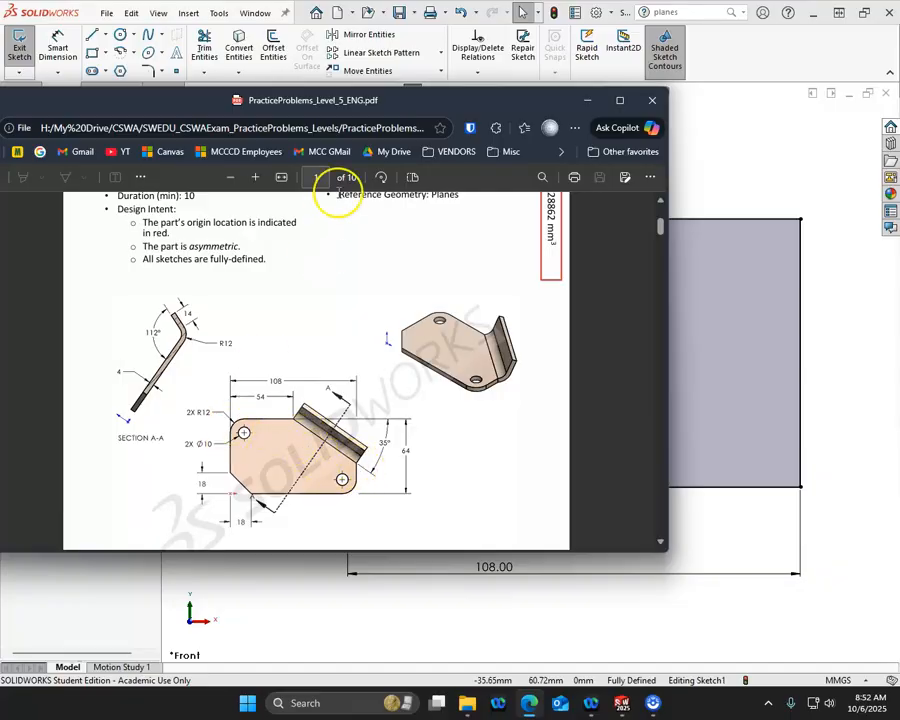
{"action": "left_click_drag", "start_coordinate": [414, 108], "coordinate": [0, 96]}
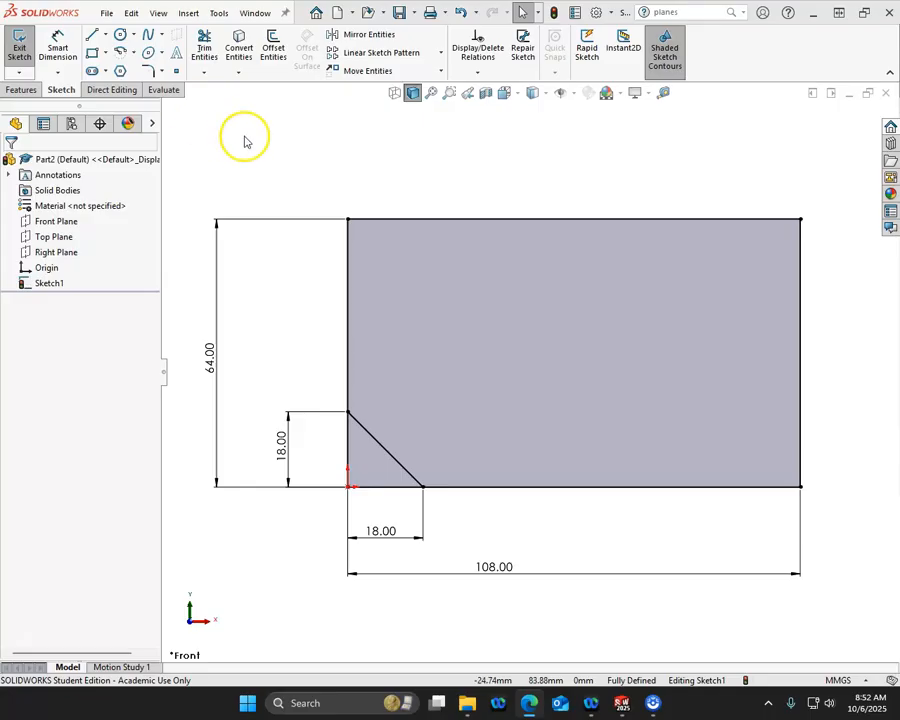
{"action": "left_click", "coordinate": [150, 73]}
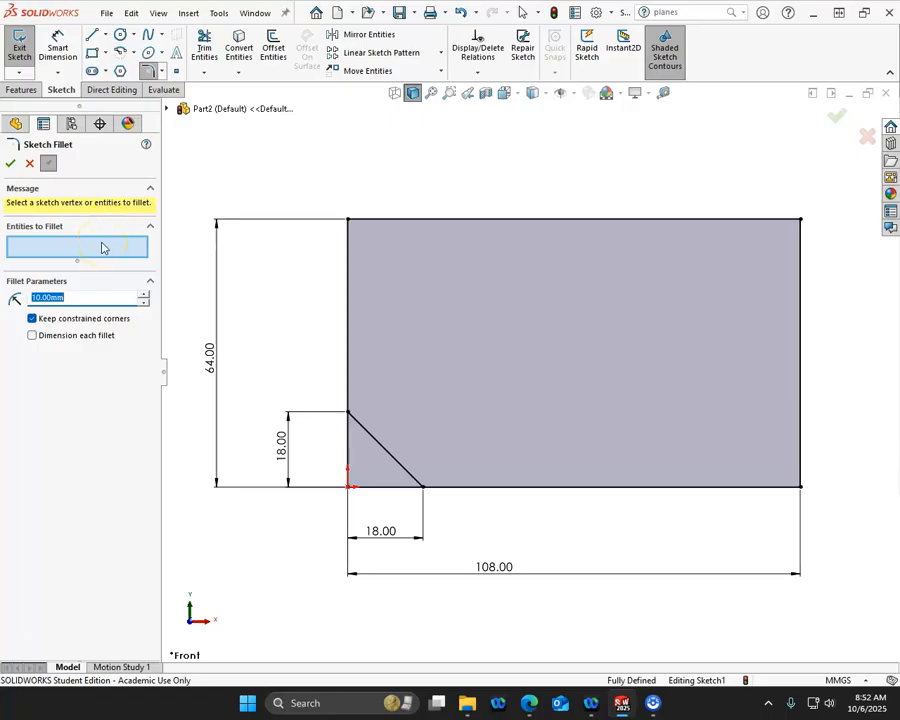
{"action": "left_click", "coordinate": [82, 300]}
{"action": "type", "text": "1"}
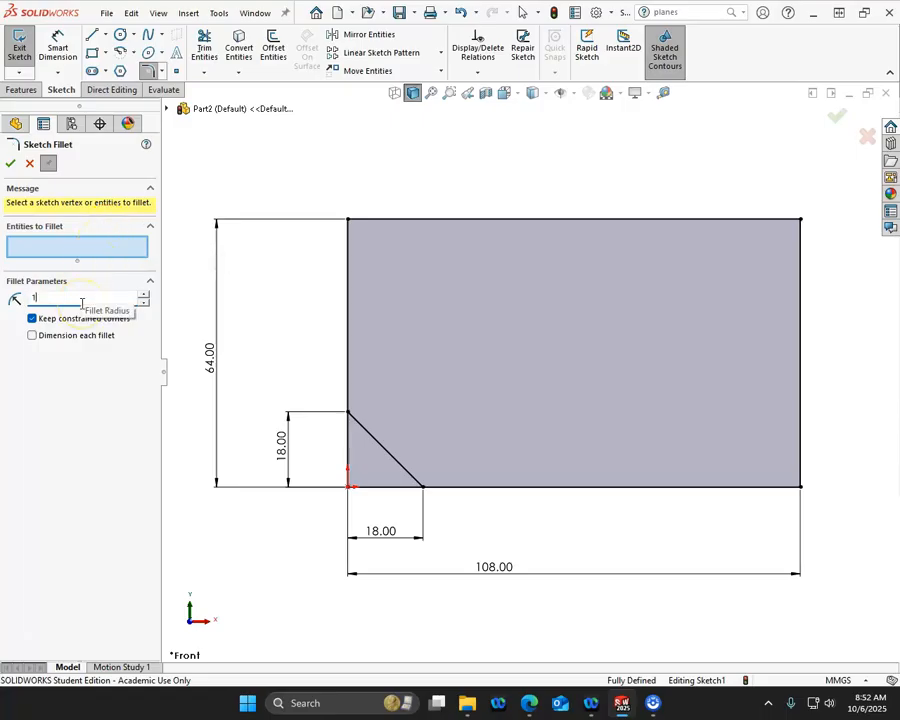
{"action": "type", "text": "2.00mm"}
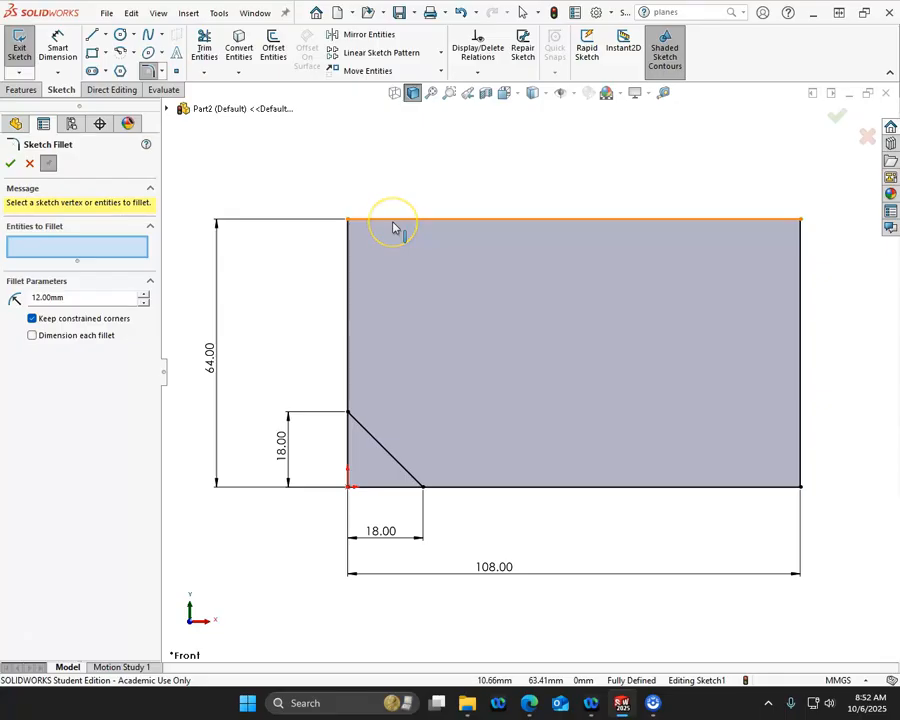
{"action": "left_click", "coordinate": [350, 221]}
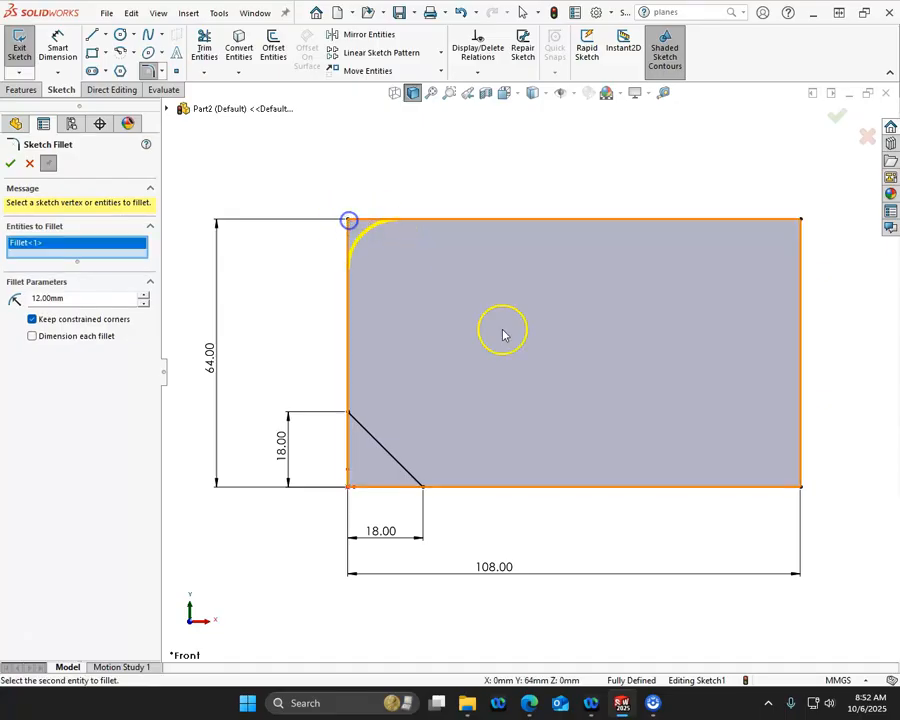
{"action": "left_click", "coordinate": [800, 487]}
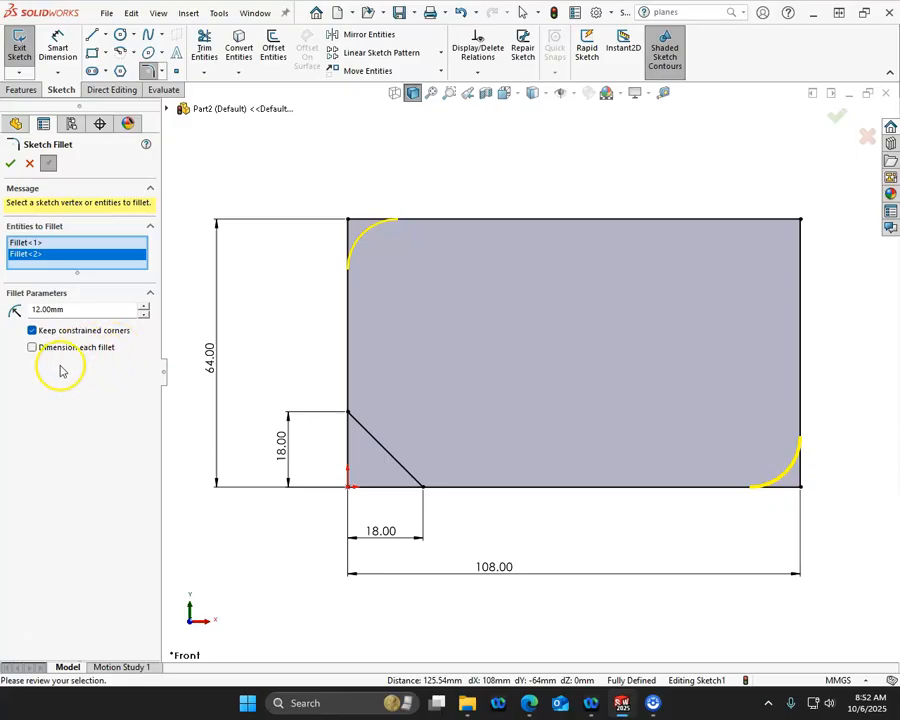
{"action": "left_click", "coordinate": [10, 163]}
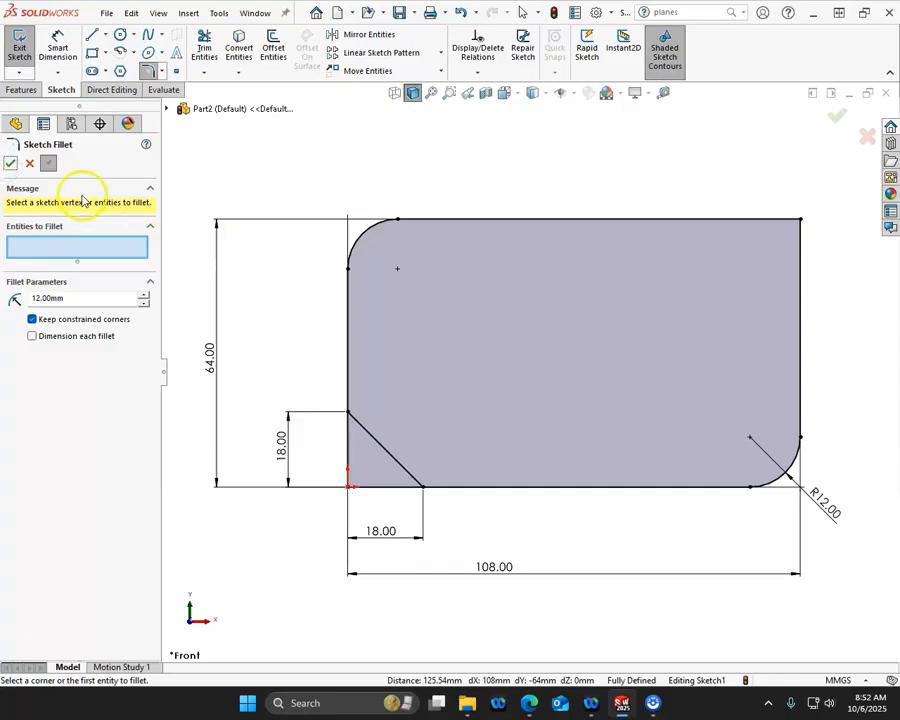
{"action": "left_click", "coordinate": [10, 163]}
Draw two circles centred on the corner fillets' centre points, radius about 6.15 mm at the upper left and 5.27 mm at the lower right
{"action": "left_click", "coordinate": [121, 33]}
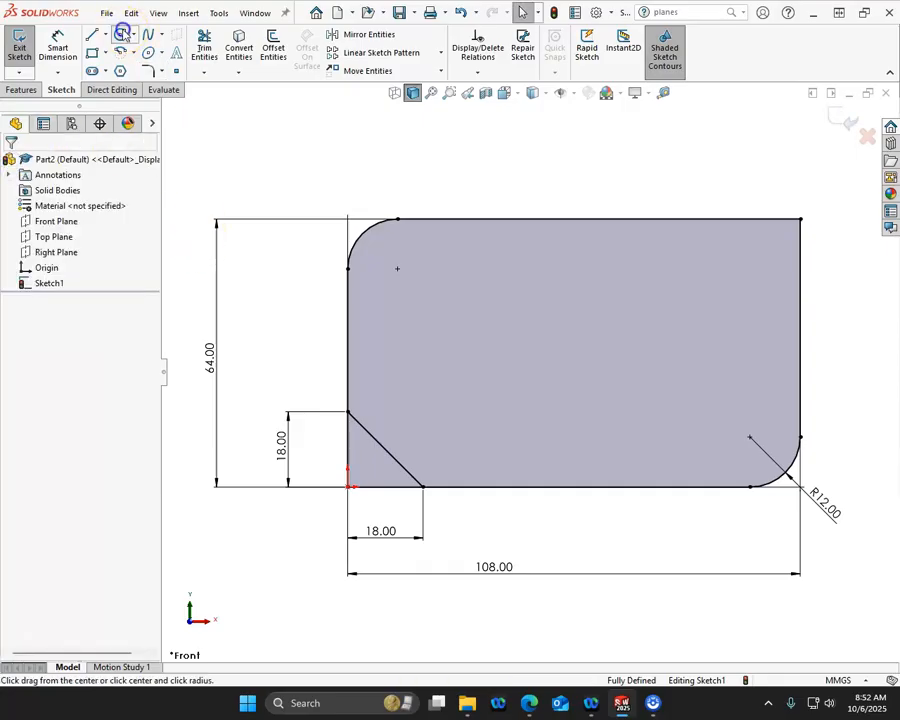
{"action": "left_click", "coordinate": [397, 268]}
{"action": "left_click", "coordinate": [412, 290]}
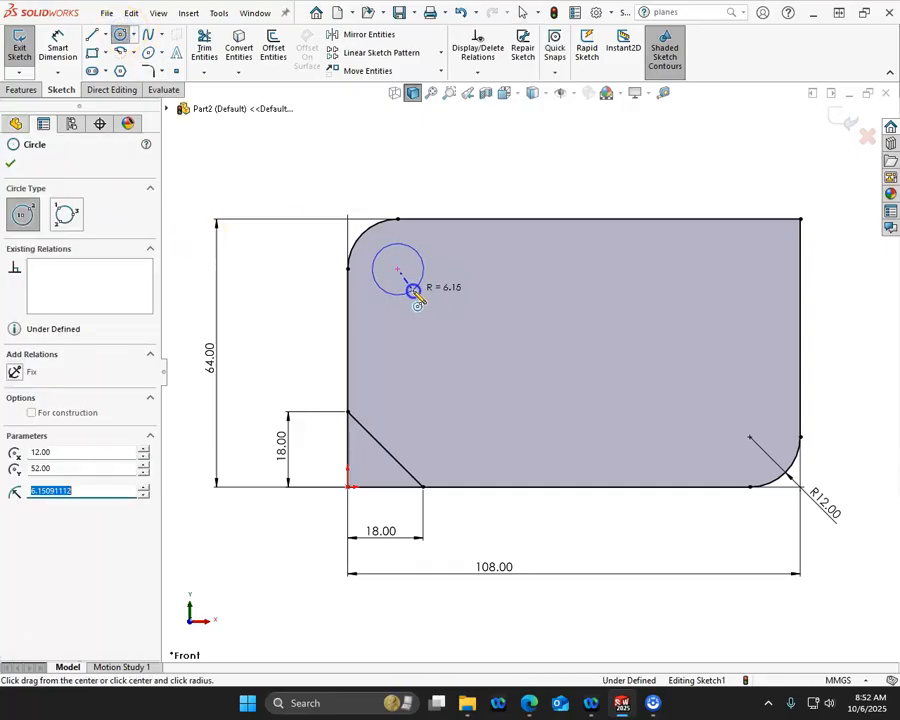
{"action": "left_click", "coordinate": [749, 436]}
{"action": "left_click", "coordinate": [762, 452]}
Dimension the upper-left circle's diameter as 10 mm and end dimensioning
{"action": "right_click", "coordinate": [680, 364]}
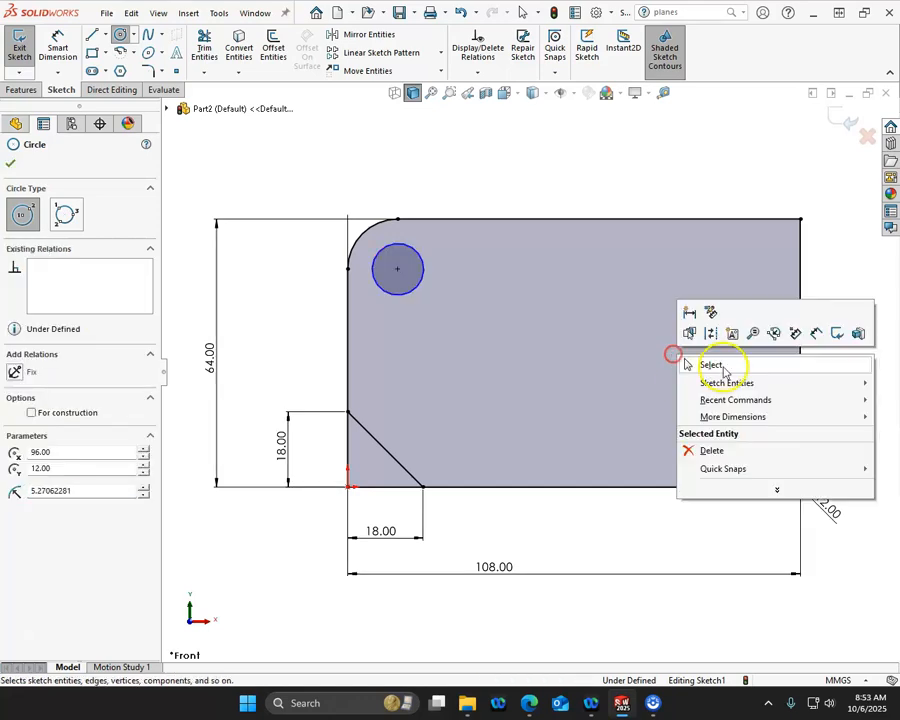
{"action": "left_click", "coordinate": [817, 334]}
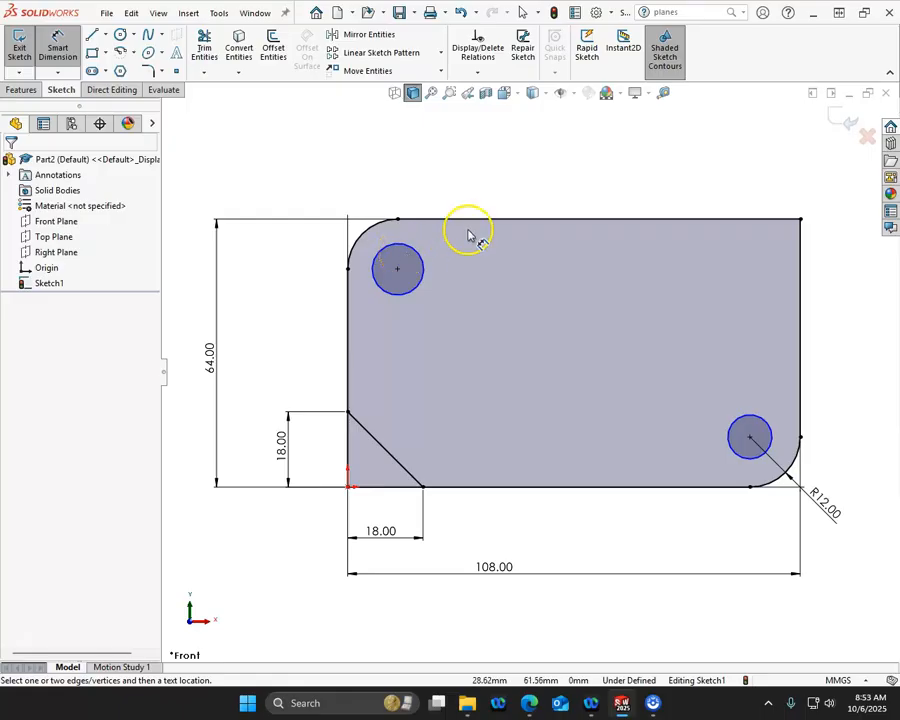
{"action": "left_click", "coordinate": [414, 250]}
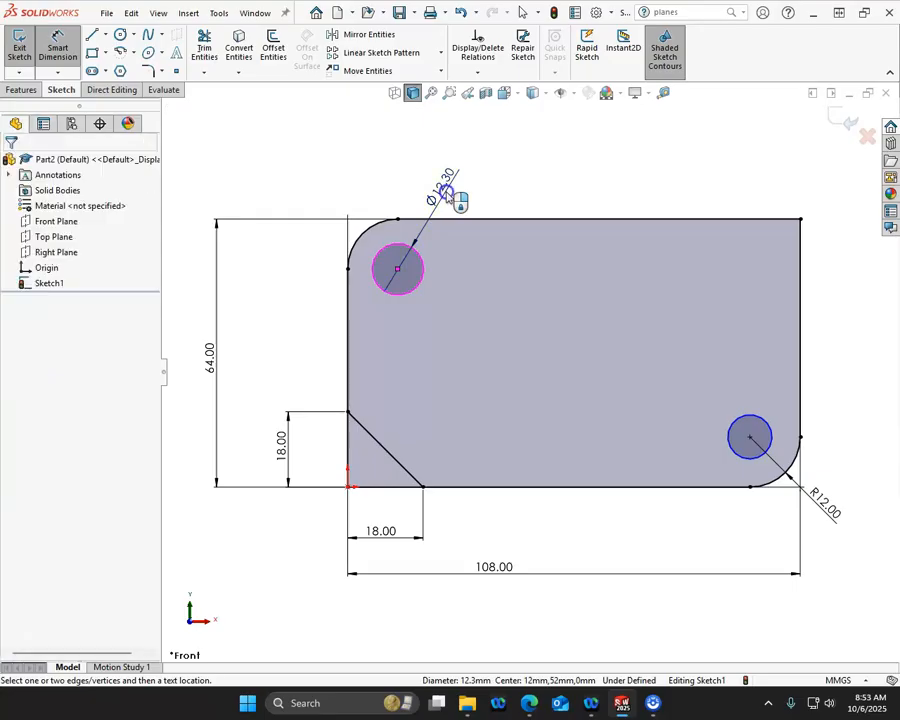
{"action": "left_click", "coordinate": [461, 197]}
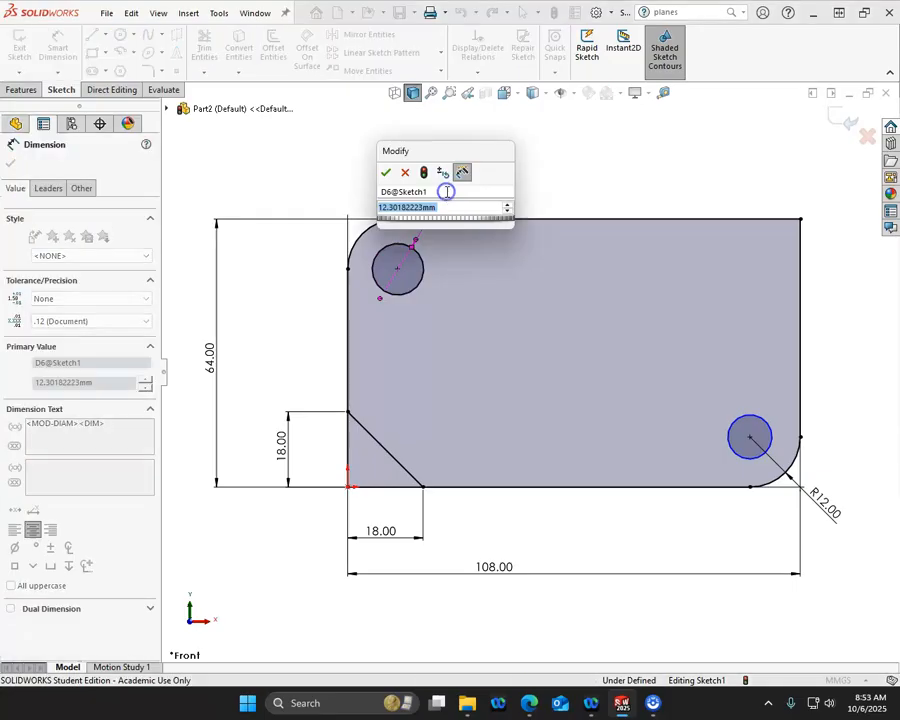
{"action": "type", "text": "10"}
{"action": "key", "text": "Return"}
{"action": "left_click", "coordinate": [576, 304]}
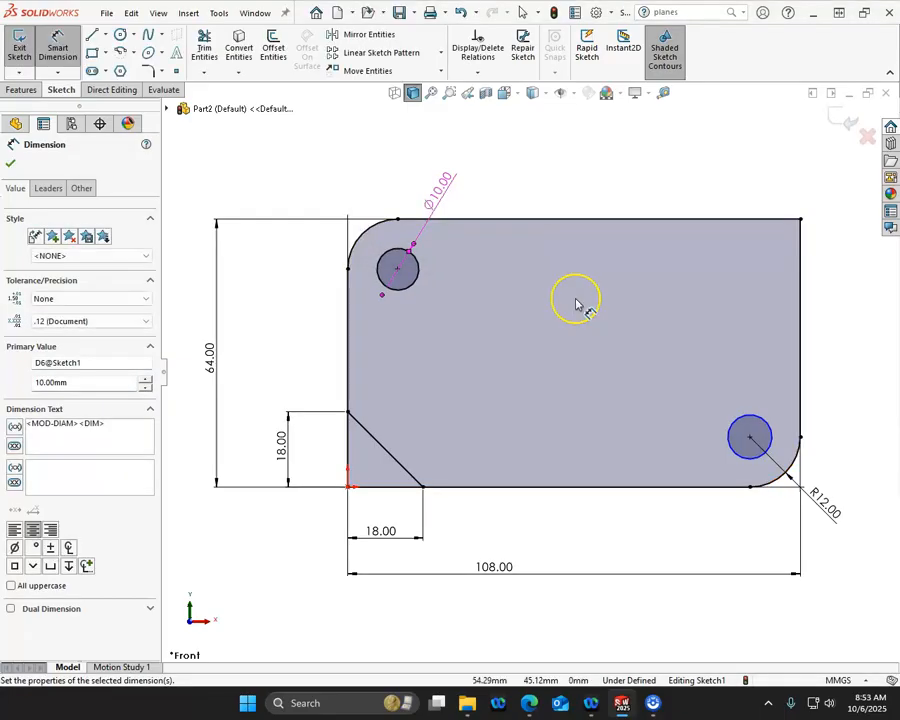
{"action": "key", "text": "Escape"}
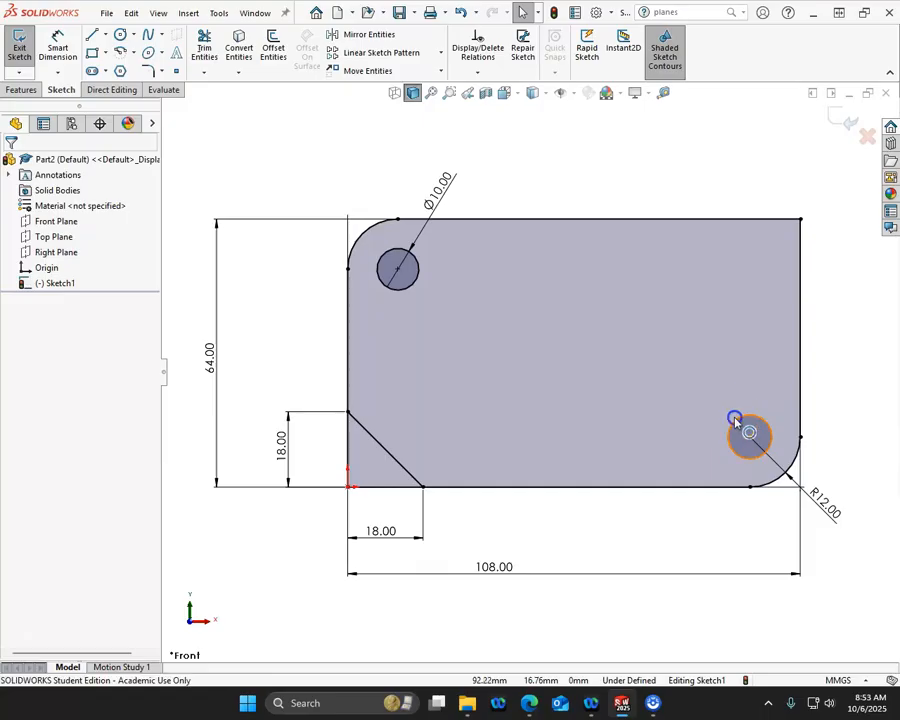
Add an Equal relation between the lower-right circle and the 10 mm circle
{"action": "left_click", "coordinate": [735, 423]}
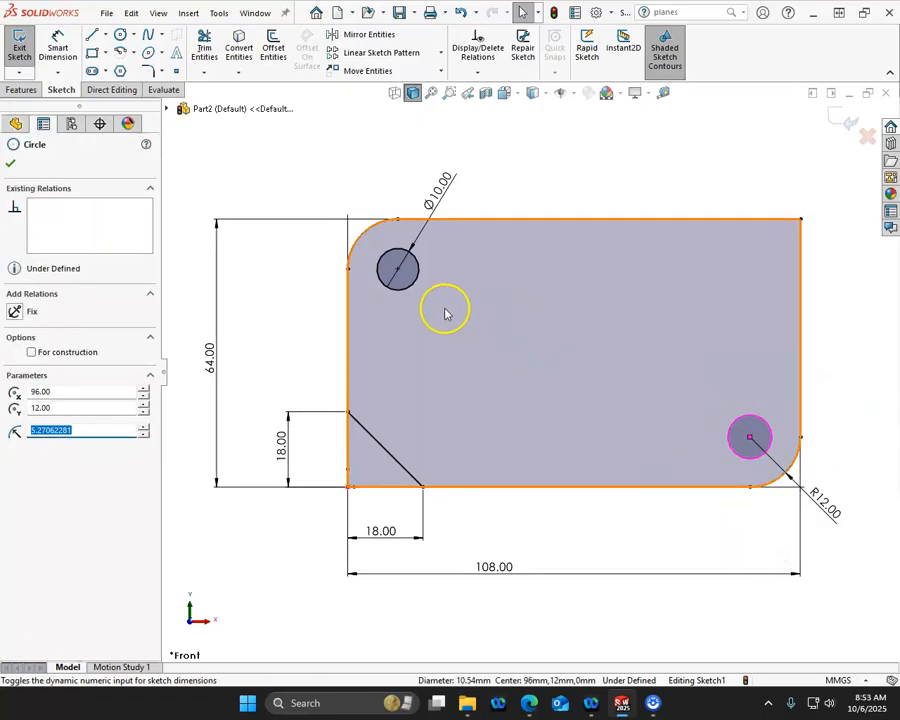
{"action": "left_click", "coordinate": [418, 287]}
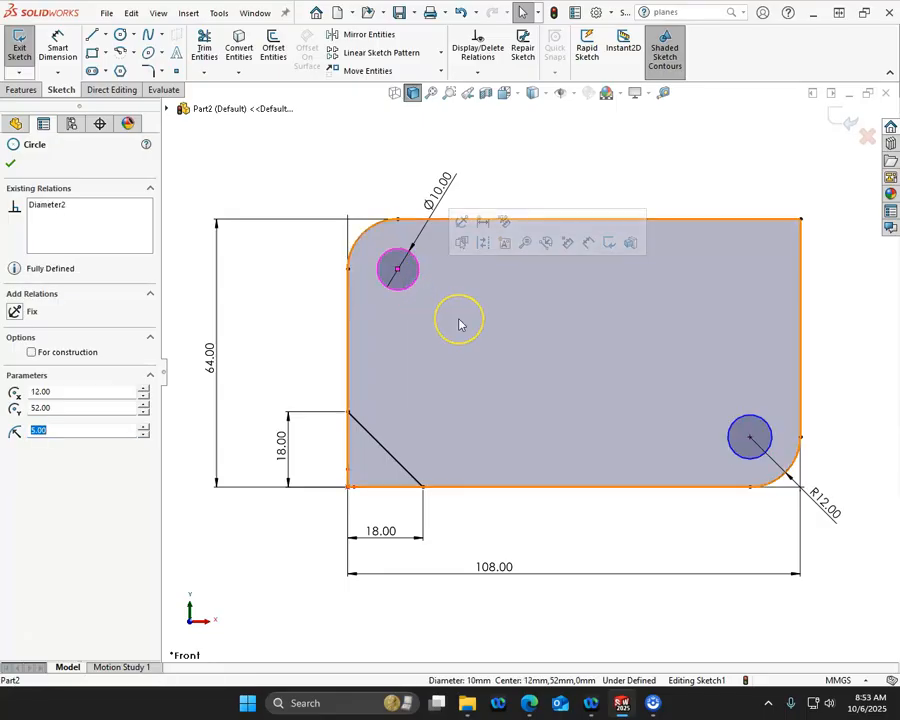
{"action": "left_click", "coordinate": [755, 415], "text": "ctrl"}
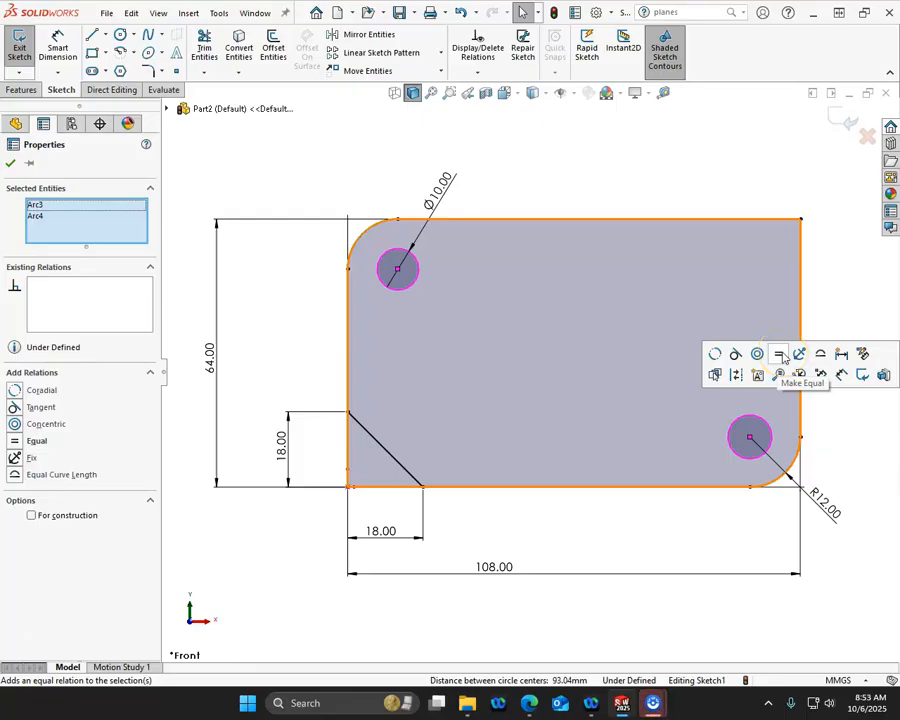
{"action": "left_click", "coordinate": [779, 355]}
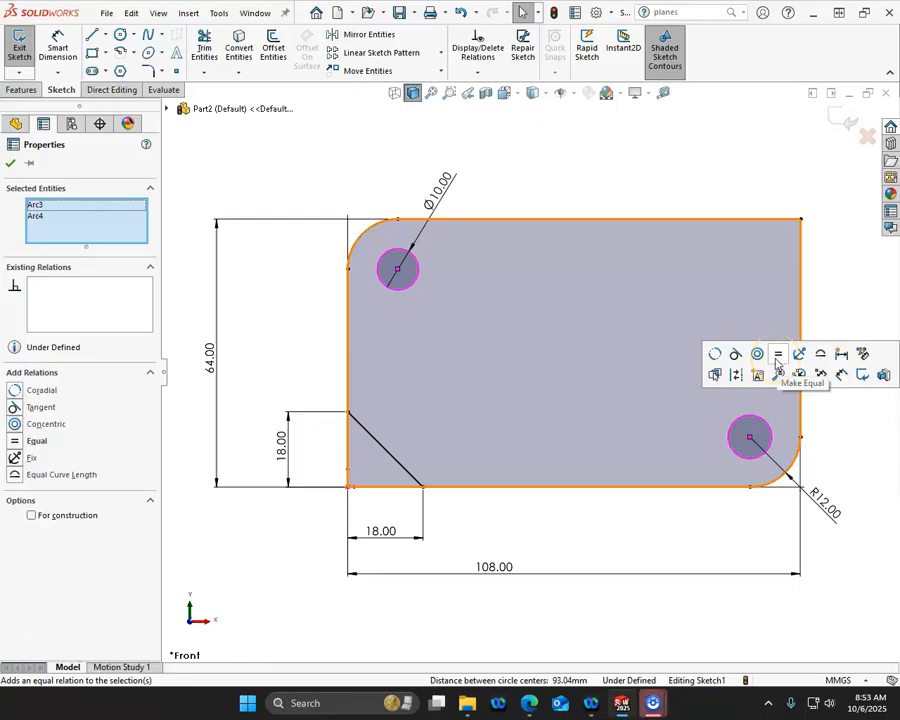
{"action": "left_click", "coordinate": [778, 356]}
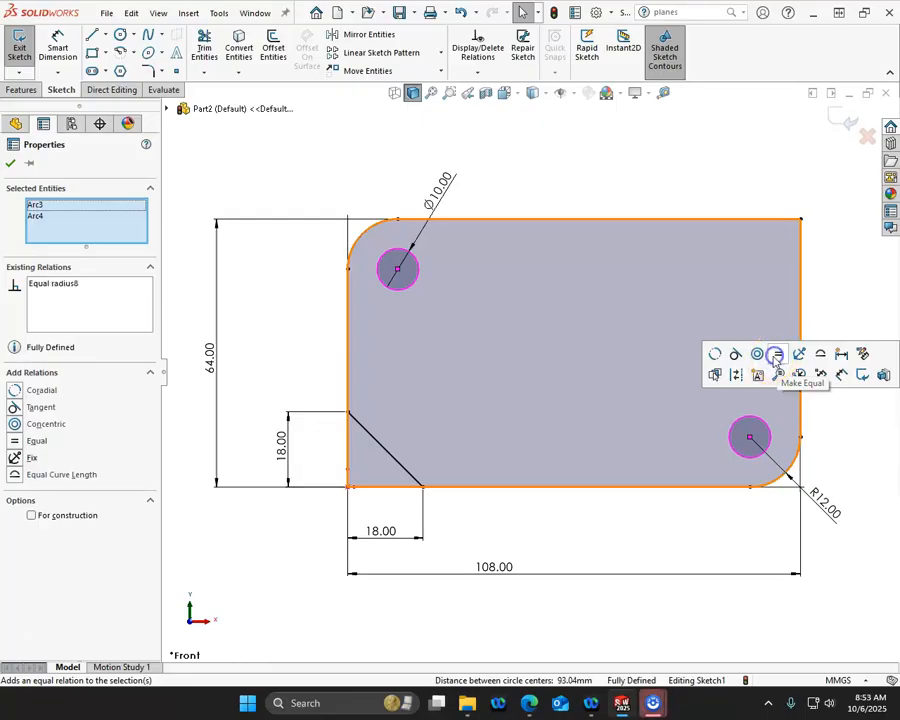
{"action": "left_click", "coordinate": [660, 192]}
Draw a diagonal line about 79.8 mm long from the rectangle's top edge to its right edge, cutting the upper-right corner
{"action": "scroll", "coordinate": [636, 310], "scroll_direction": "up", "scroll_amount": 2}
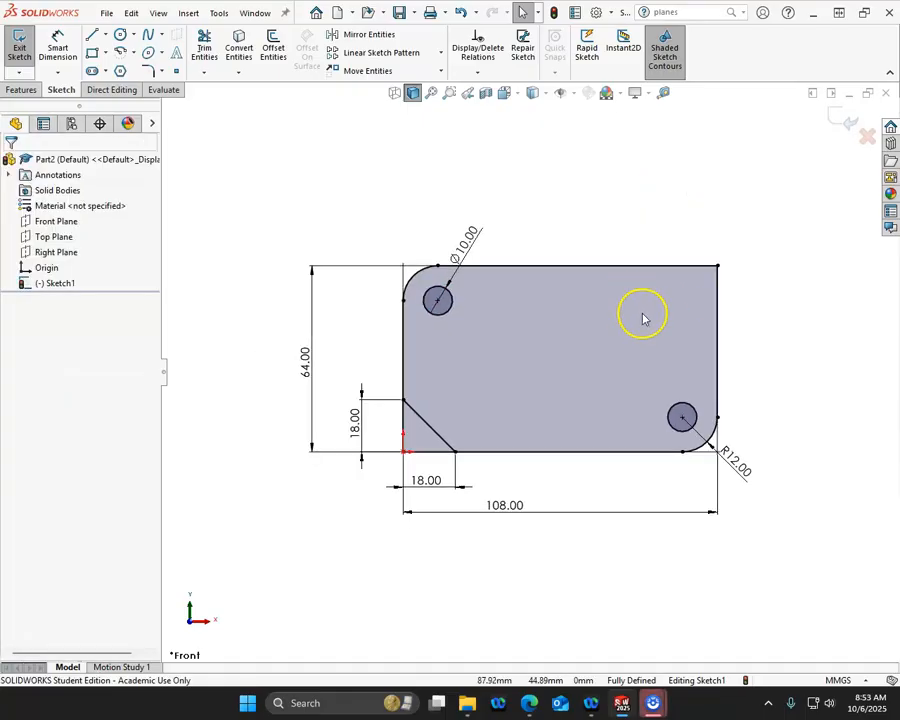
{"action": "scroll", "coordinate": [690, 338], "scroll_direction": "down", "scroll_amount": 2}
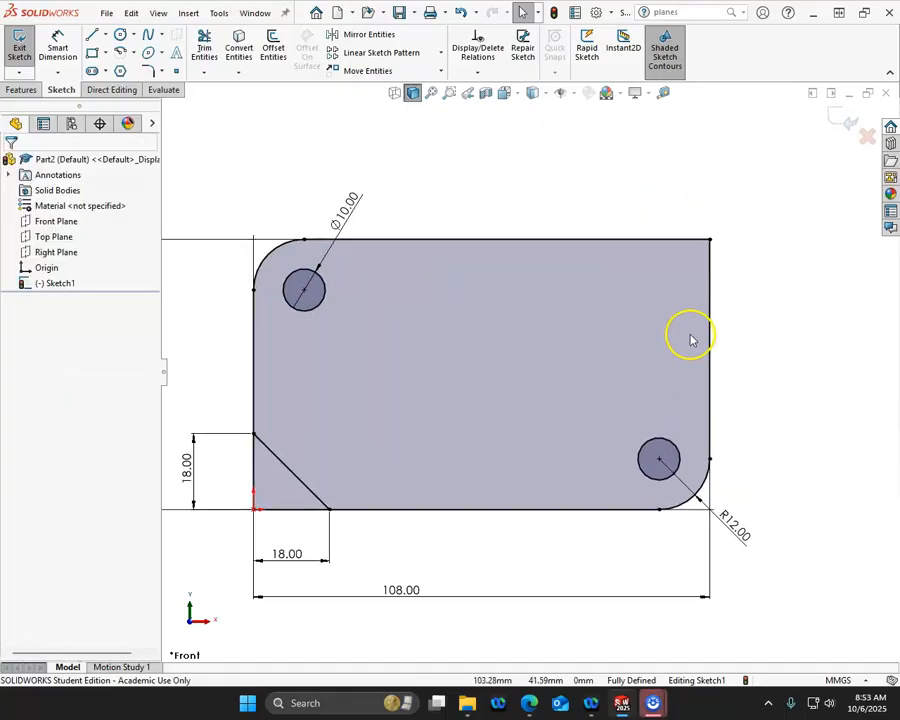
{"action": "left_click", "coordinate": [91, 37]}
{"action": "left_click", "coordinate": [412, 240]}
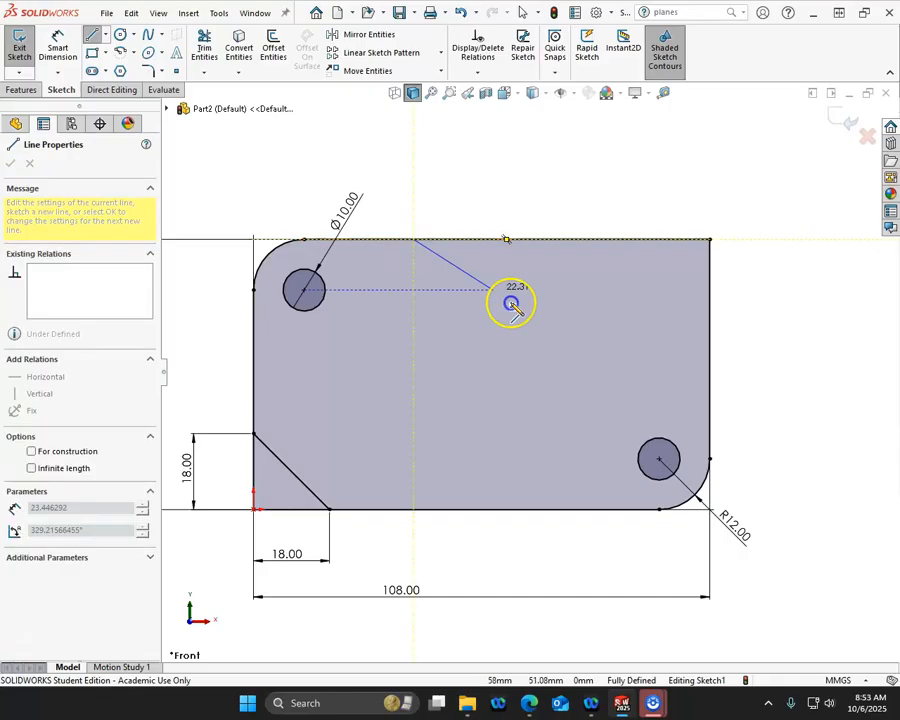
{"action": "left_click", "coordinate": [708, 400]}
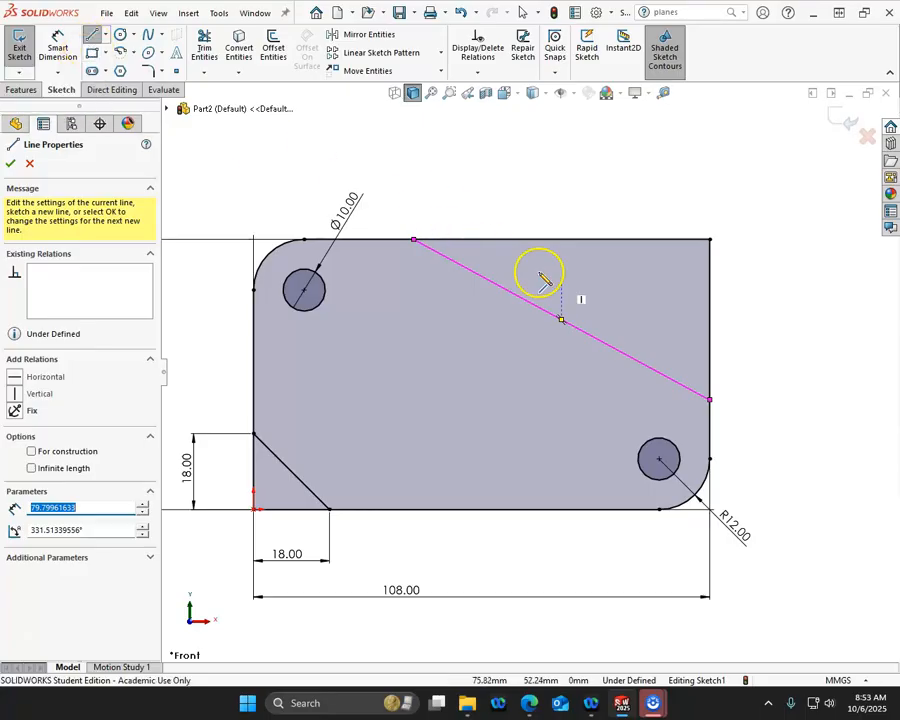
{"action": "key", "text": "Escape"}
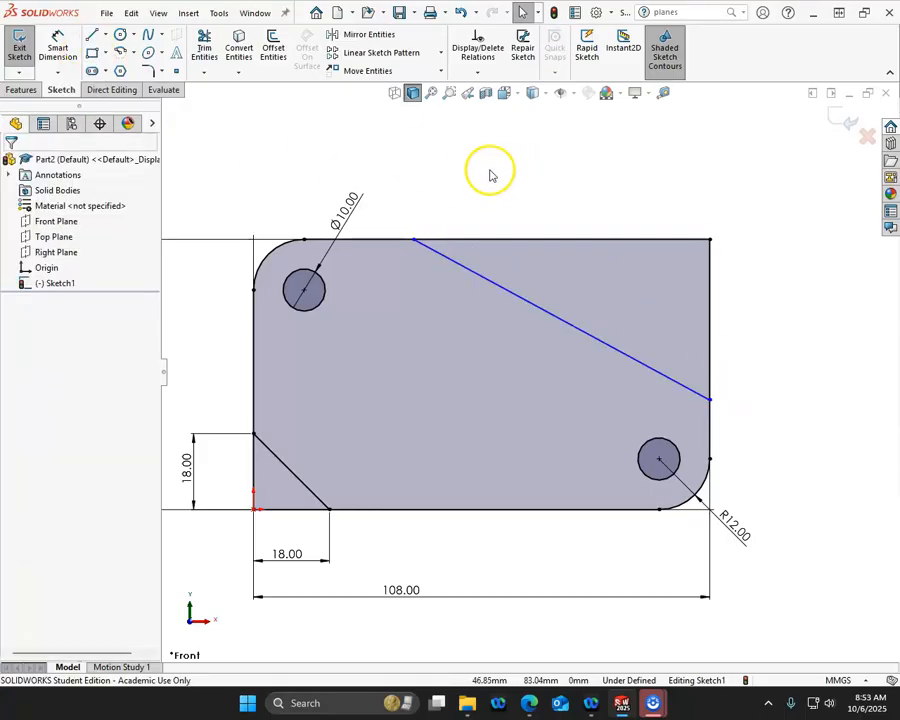
Dimension the horizontal distance from the rectangle's left edge to the long diagonal line's upper endpoint as 54 mm
{"action": "left_click", "coordinate": [58, 45]}
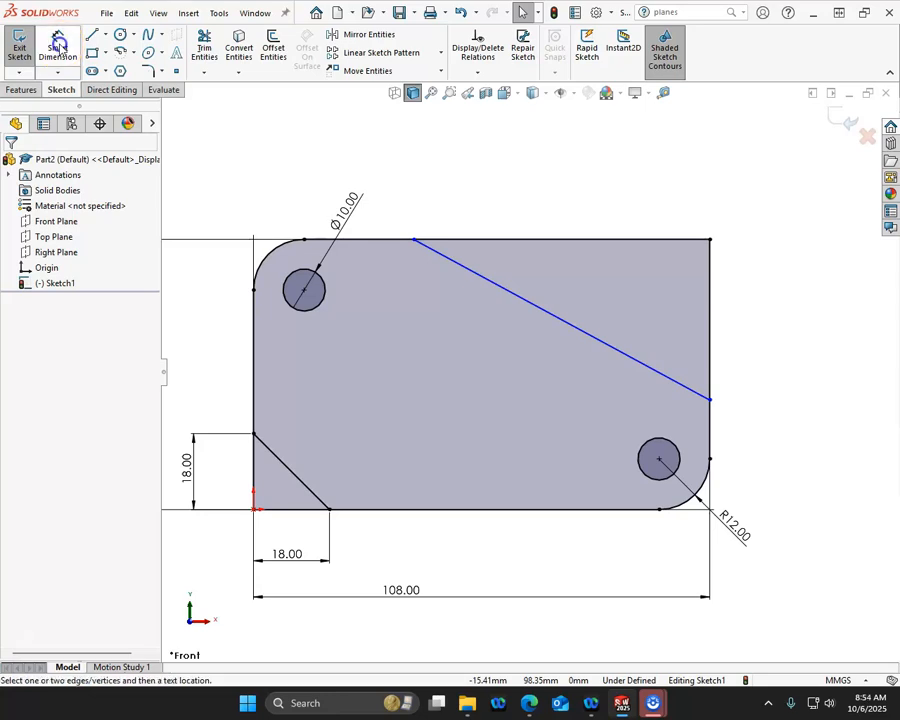
{"action": "left_click", "coordinate": [253, 320]}
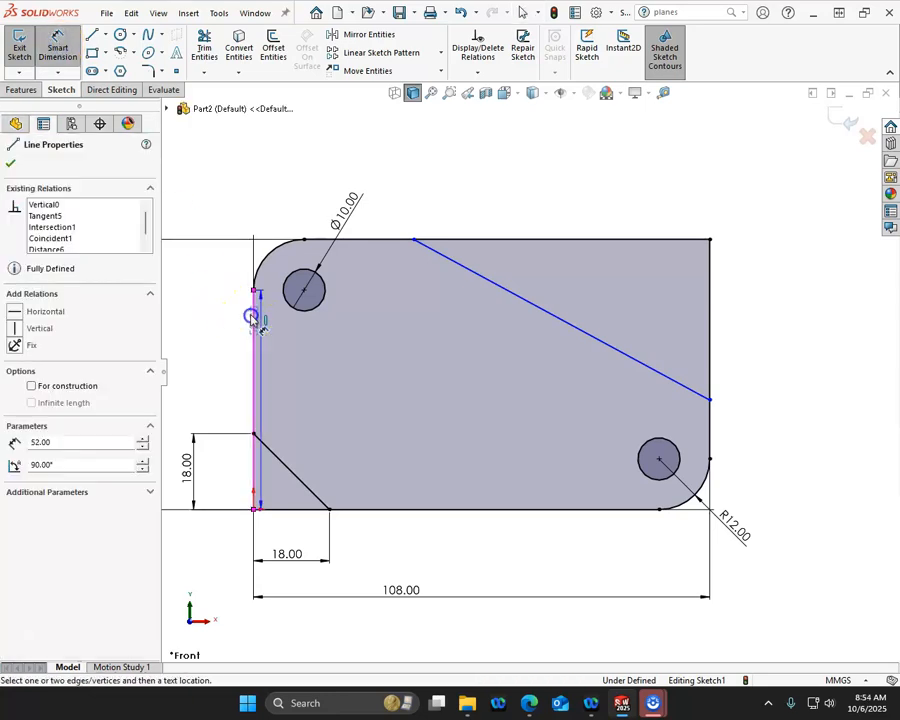
{"action": "left_click", "coordinate": [414, 241]}
{"action": "left_click", "coordinate": [345, 165]}
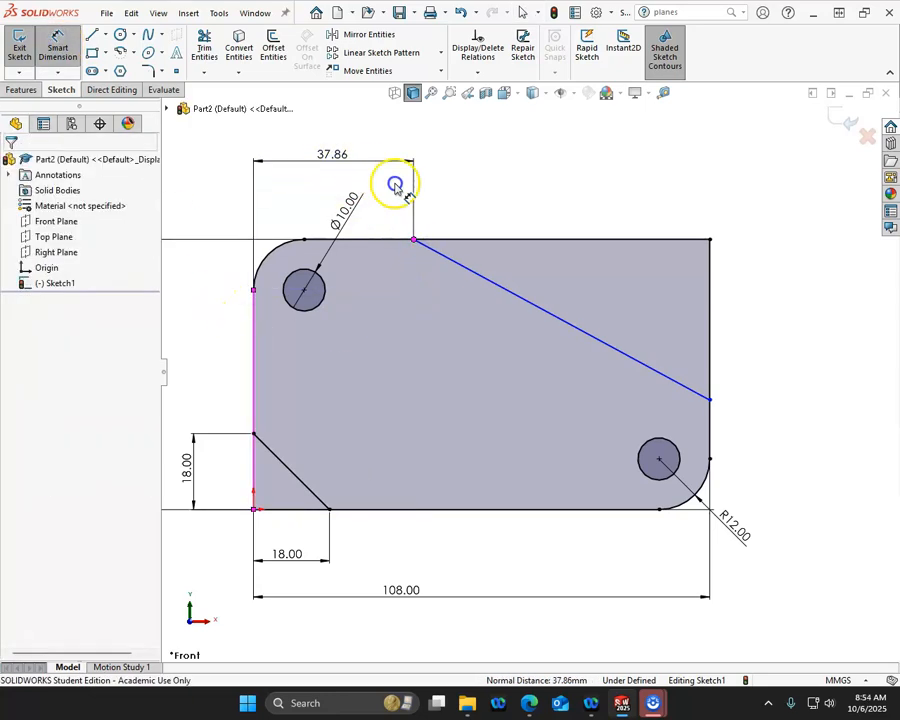
{"action": "type", "text": "54"}
{"action": "key", "text": "Return"}
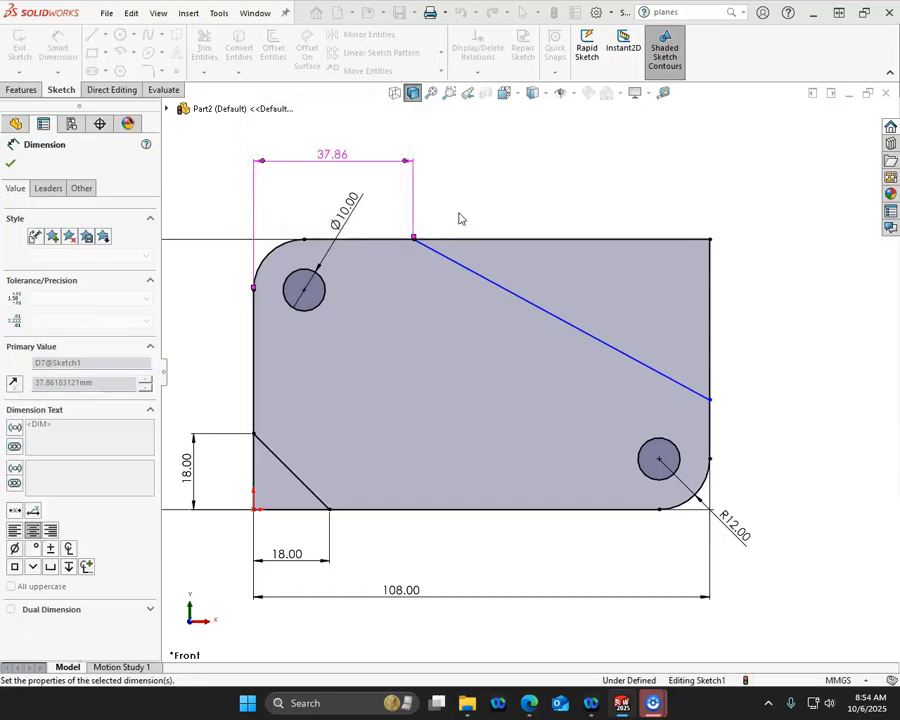
Dimension the angle between the long diagonal line and the rectangle's top edge as 35° and end dimensioning
{"action": "left_click", "coordinate": [560, 286]}
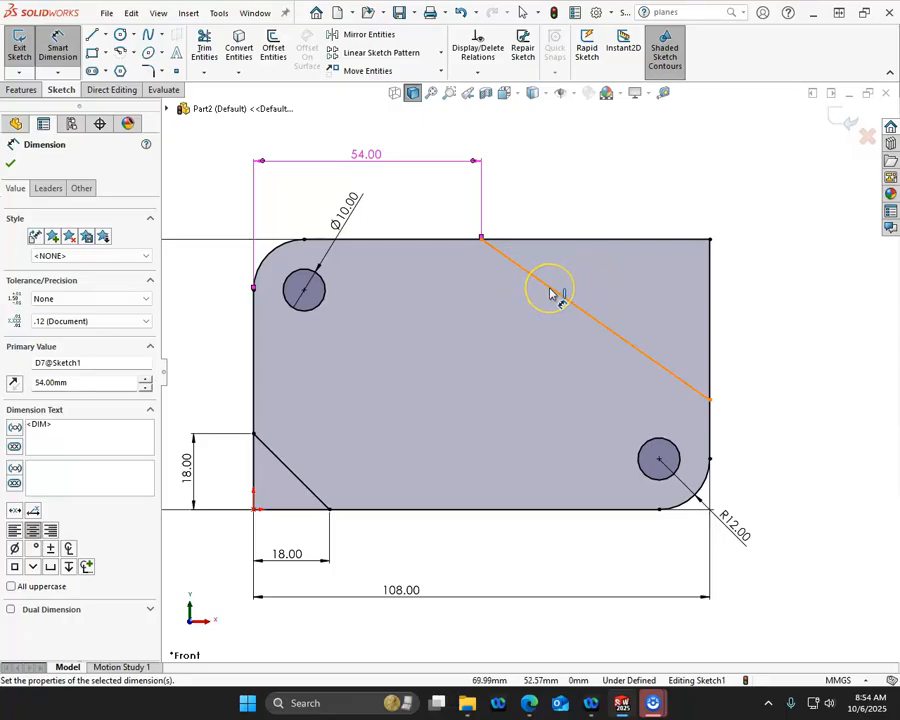
{"action": "left_click", "coordinate": [553, 290]}
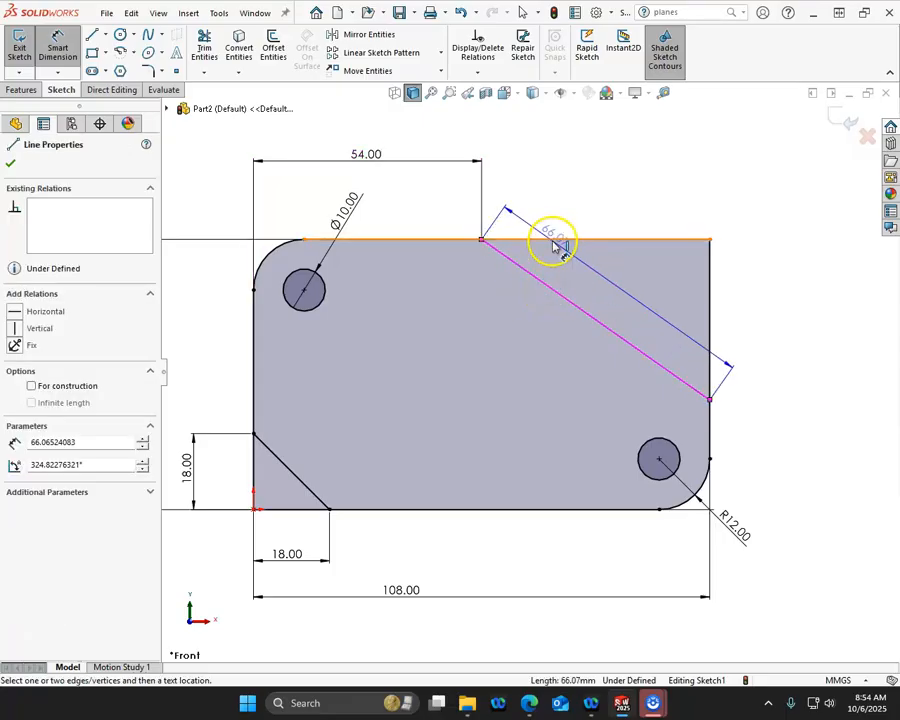
{"action": "left_click", "coordinate": [552, 240]}
{"action": "left_click", "coordinate": [755, 310]}
{"action": "type", "text": "35"}
{"action": "key", "text": "Return"}
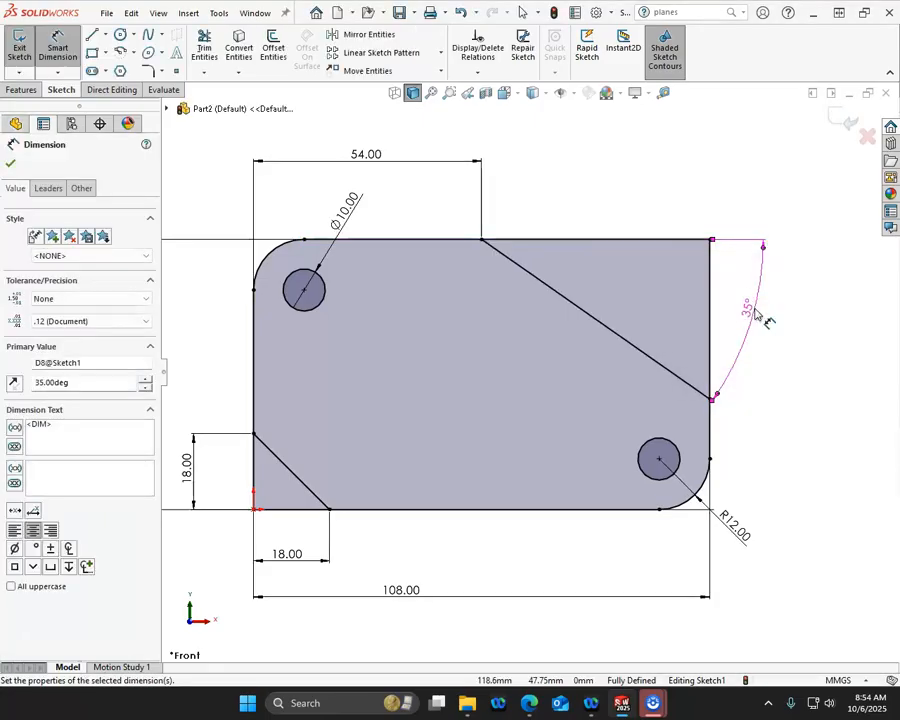
{"action": "right_click", "coordinate": [713, 177]}
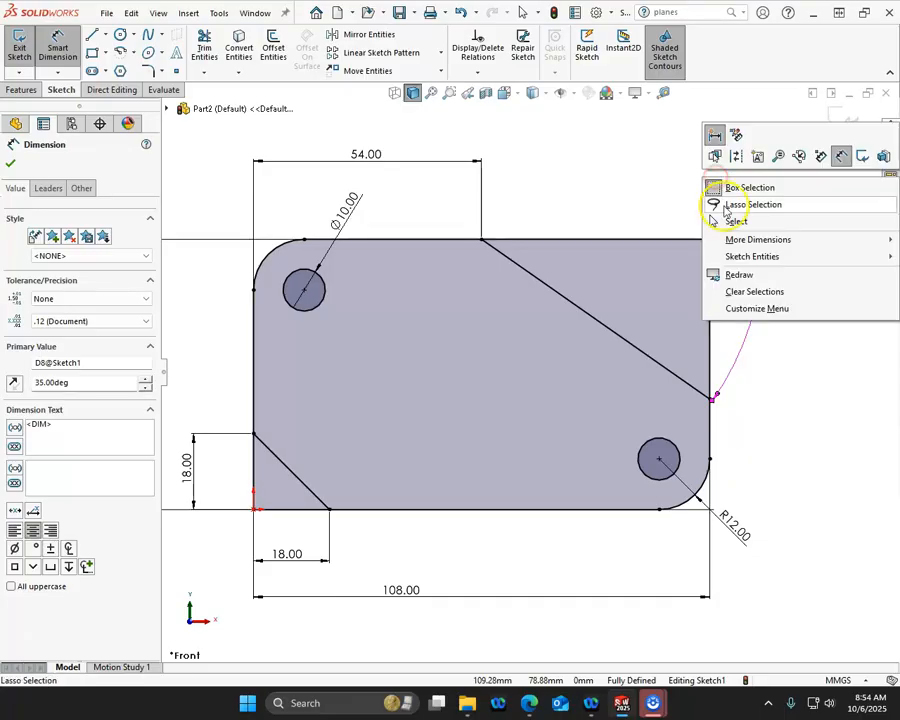
{"action": "left_click", "coordinate": [737, 222]}
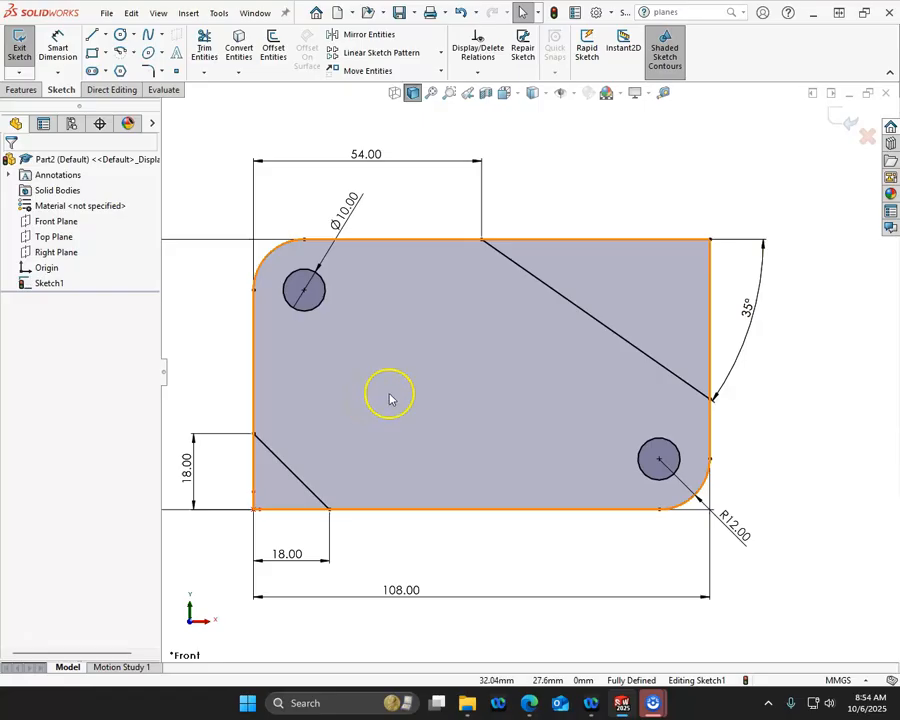
{"action": "left_click", "coordinate": [21, 89]}
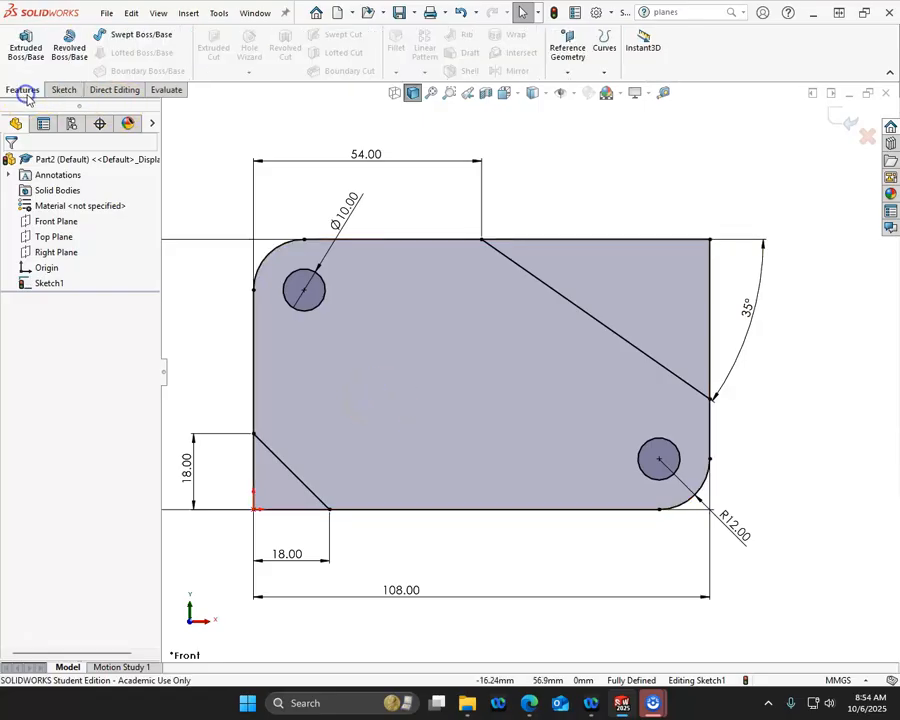
{"action": "left_click", "coordinate": [25, 52]}
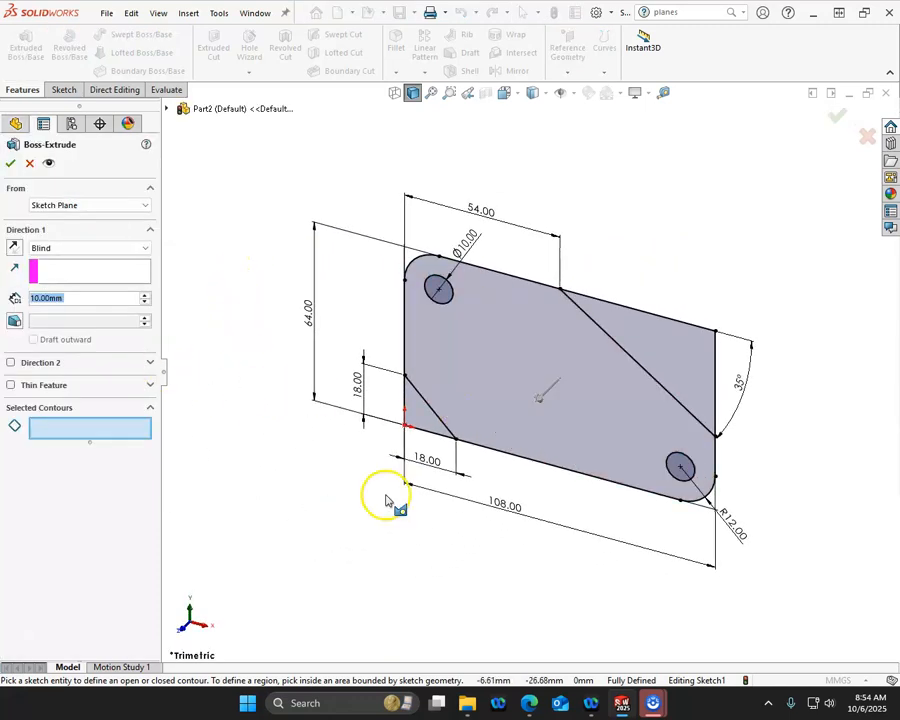
{"action": "left_click", "coordinate": [252, 542]}
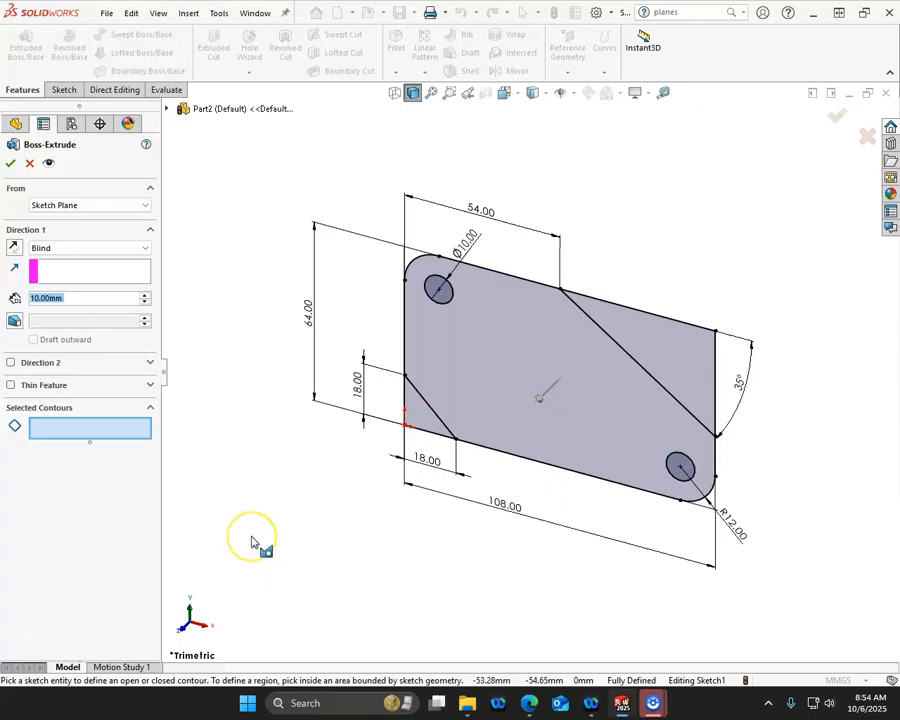
{"action": "left_click", "coordinate": [245, 534]}
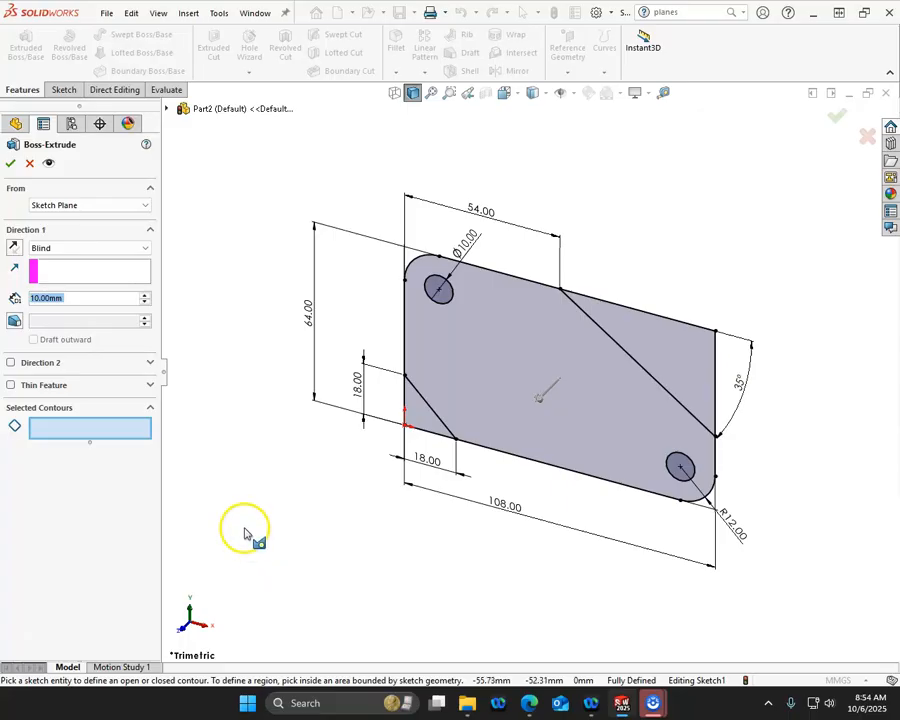
{"action": "left_click", "coordinate": [30, 164]}
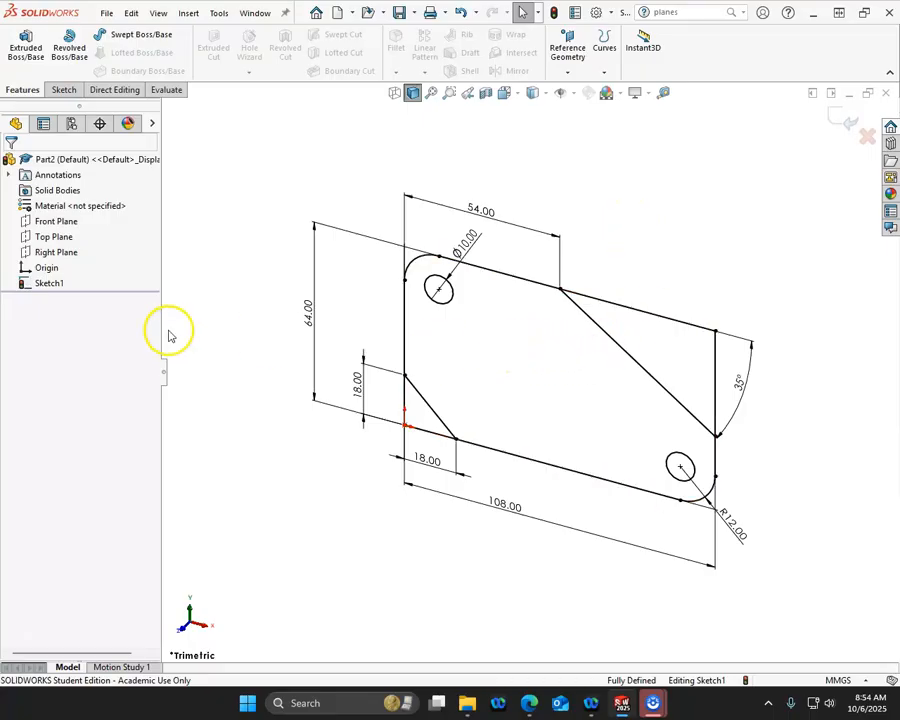
Exit the plate's profile sketch and review its assigned sketch plane without changing it
{"action": "left_click", "coordinate": [845, 120]}
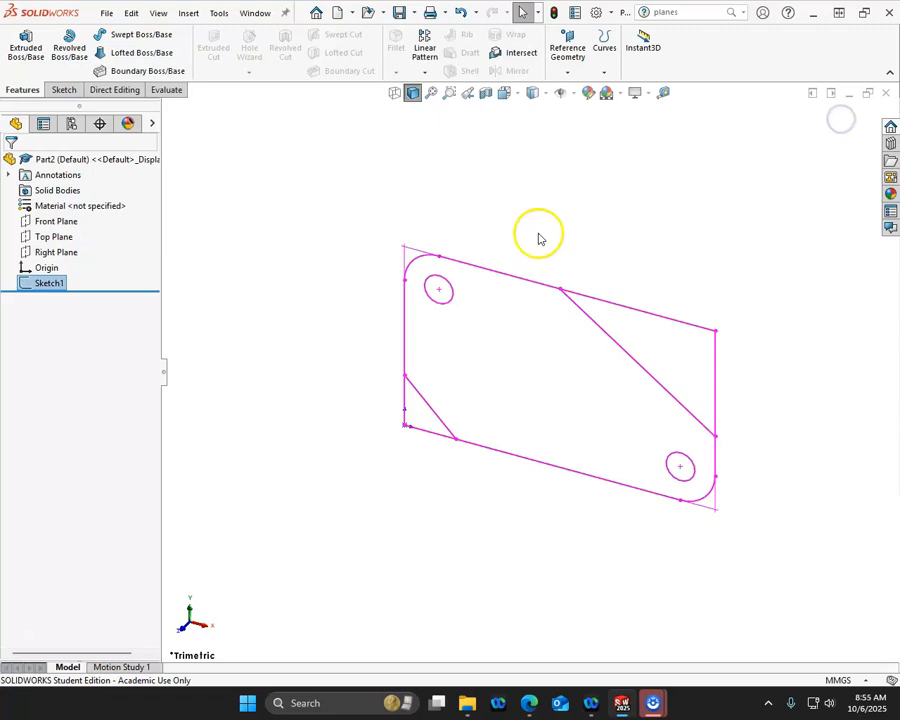
{"action": "right_click", "coordinate": [42, 282]}
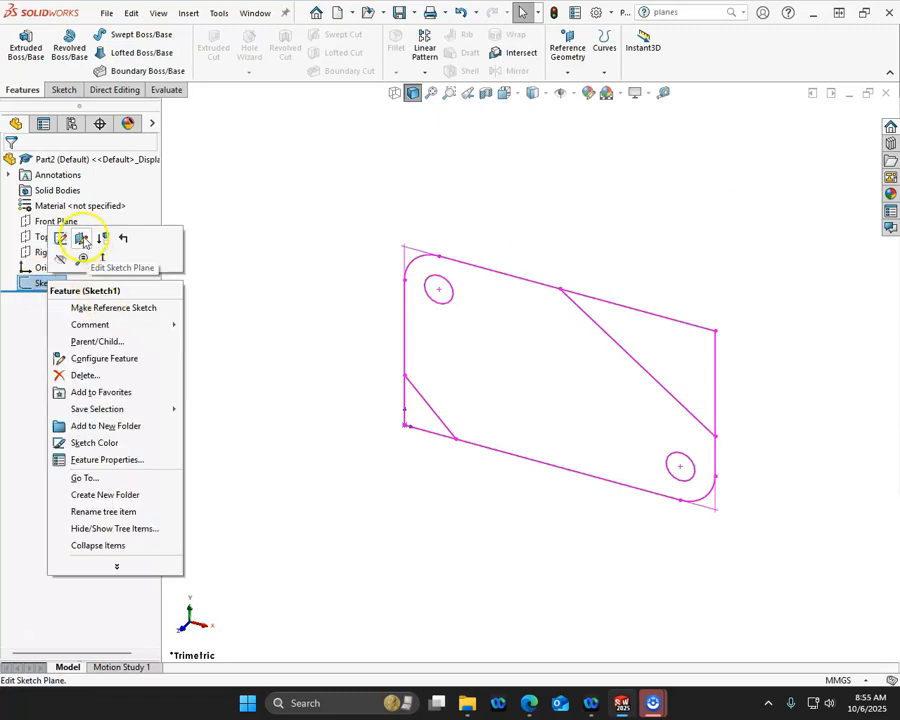
{"action": "left_click", "coordinate": [60, 238]}
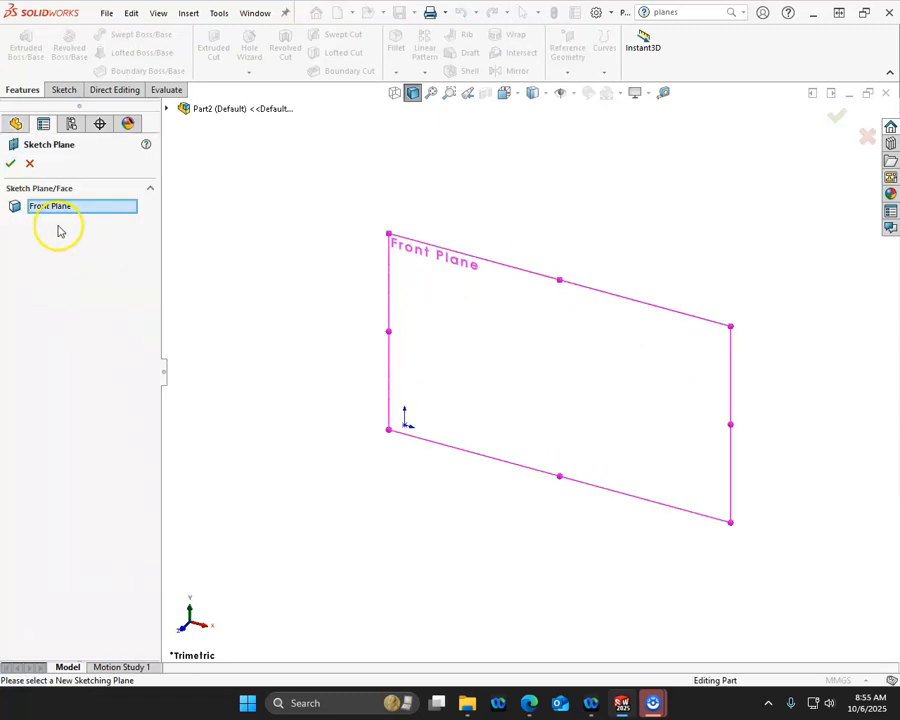
{"action": "left_click", "coordinate": [166, 107]}
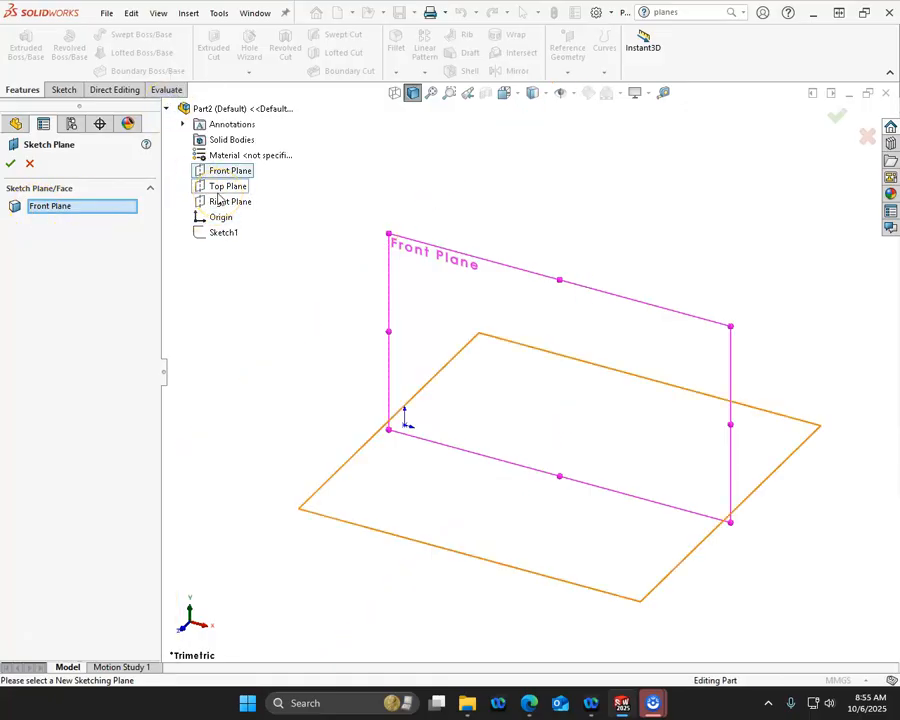
{"action": "left_click", "coordinate": [30, 164]}
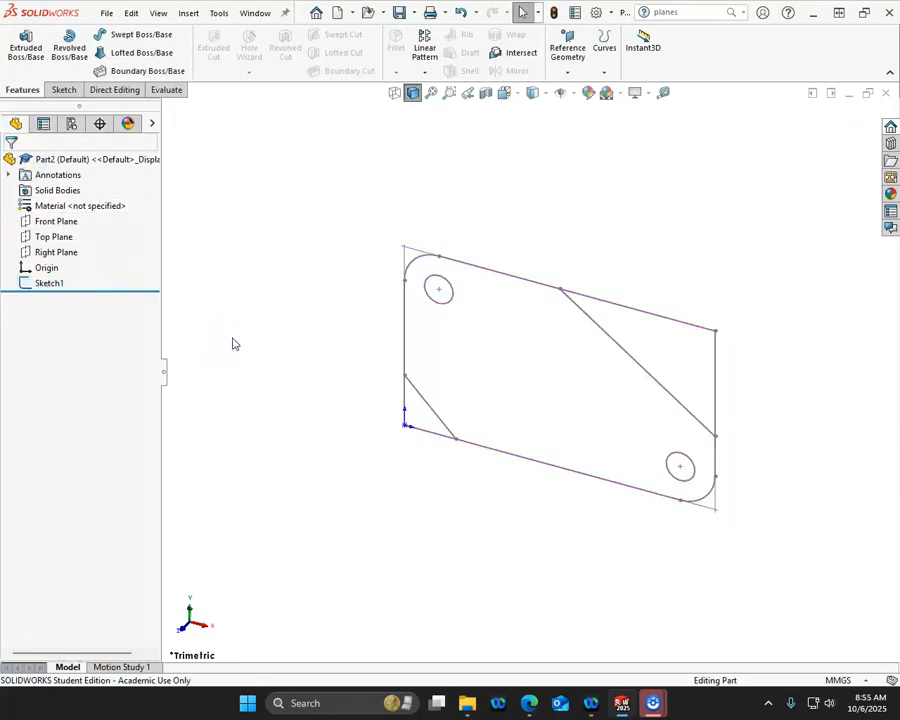
Extrude the main plate region of the profile sketch 4 mm, leaving out both cut-off corners and the two holes
{"action": "left_click", "coordinate": [52, 289]}
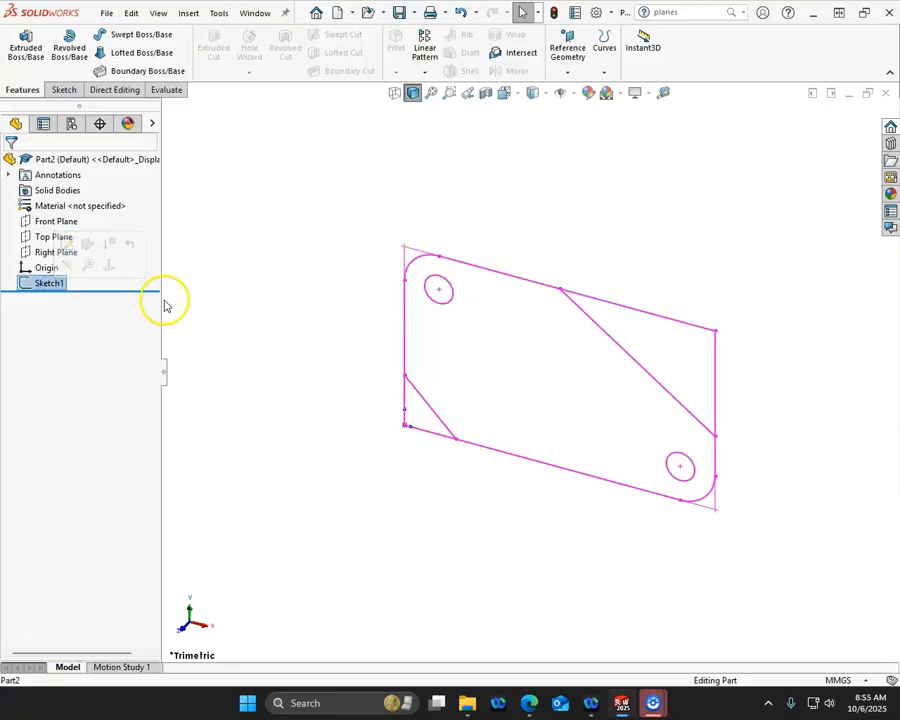
{"action": "left_click", "coordinate": [21, 47]}
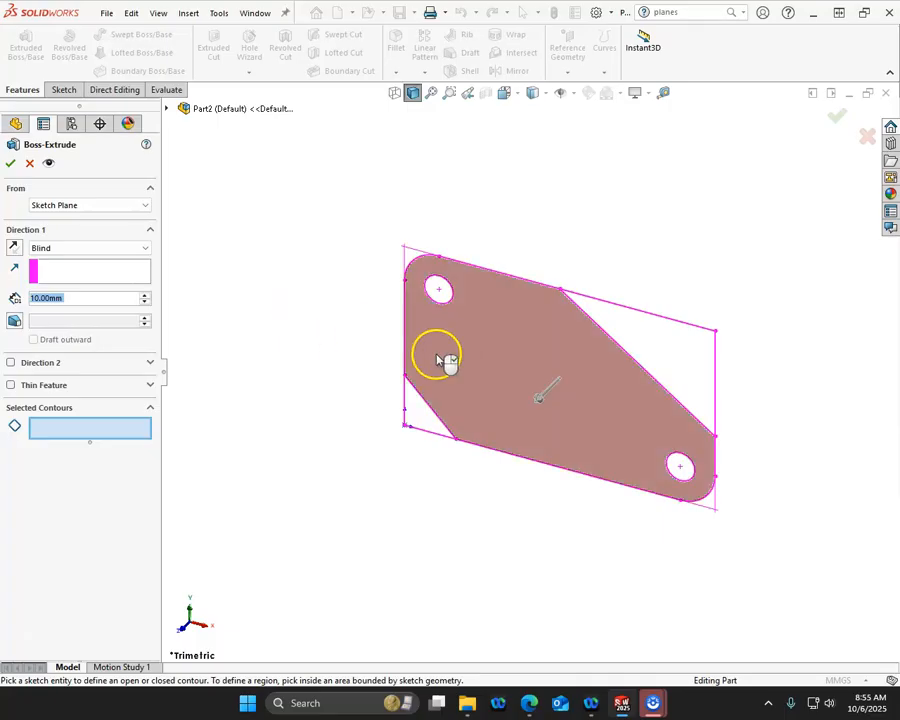
{"action": "left_click", "coordinate": [460, 362]}
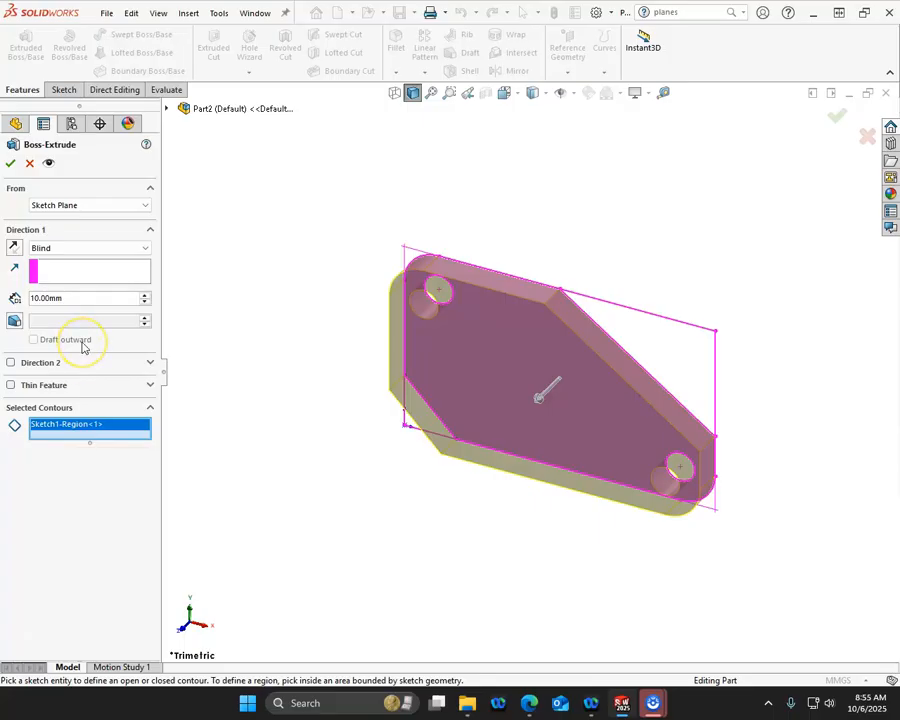
{"action": "double_click", "coordinate": [74, 300]}
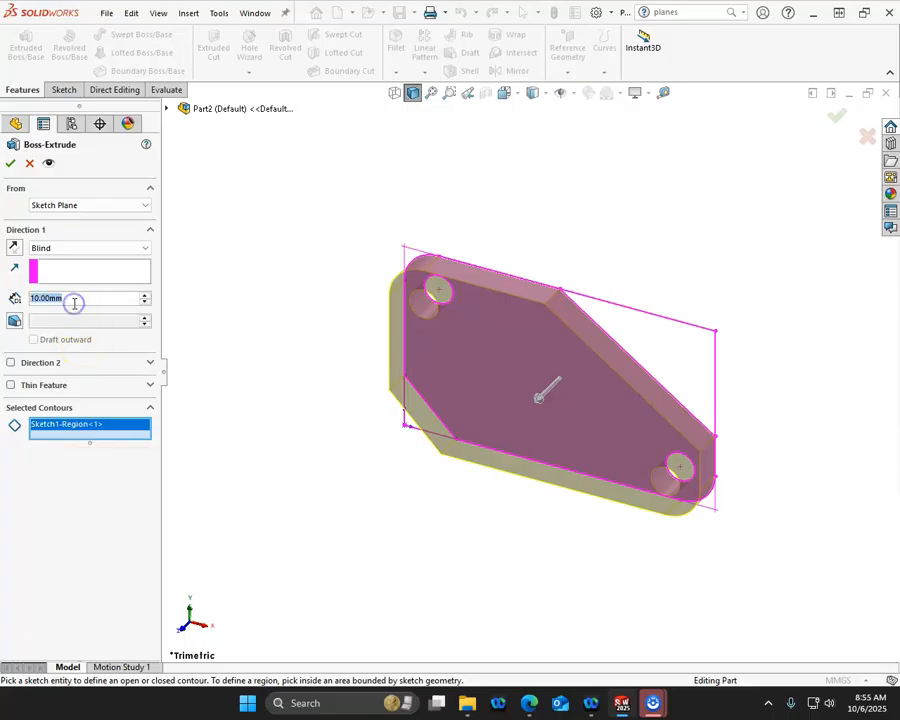
{"action": "type", "text": "4"}
{"action": "key", "text": "Return"}
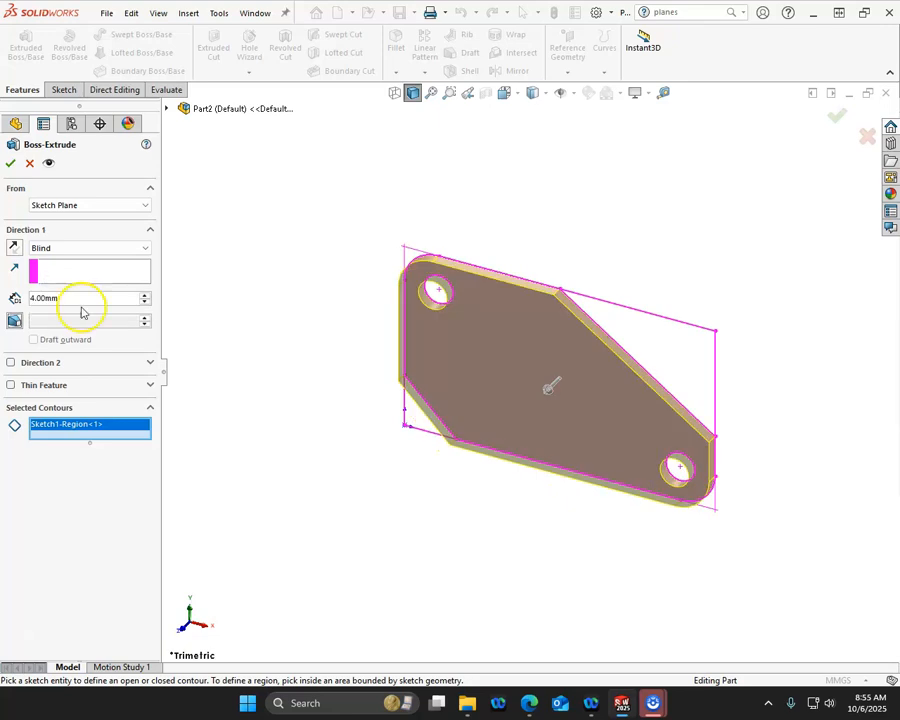
{"action": "left_click", "coordinate": [10, 163]}
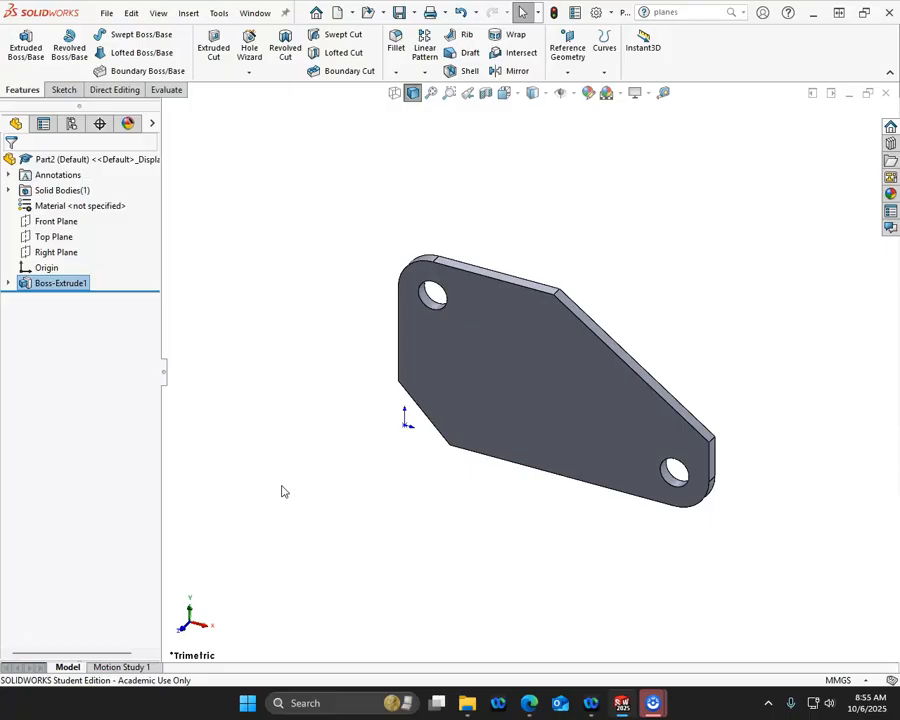
Create a reference plane perpendicular to the plate's long diagonal edge and coincident with that edge's lower end vertex
{"action": "scroll", "coordinate": [705, 460], "scroll_direction": "down", "scroll_amount": 3}
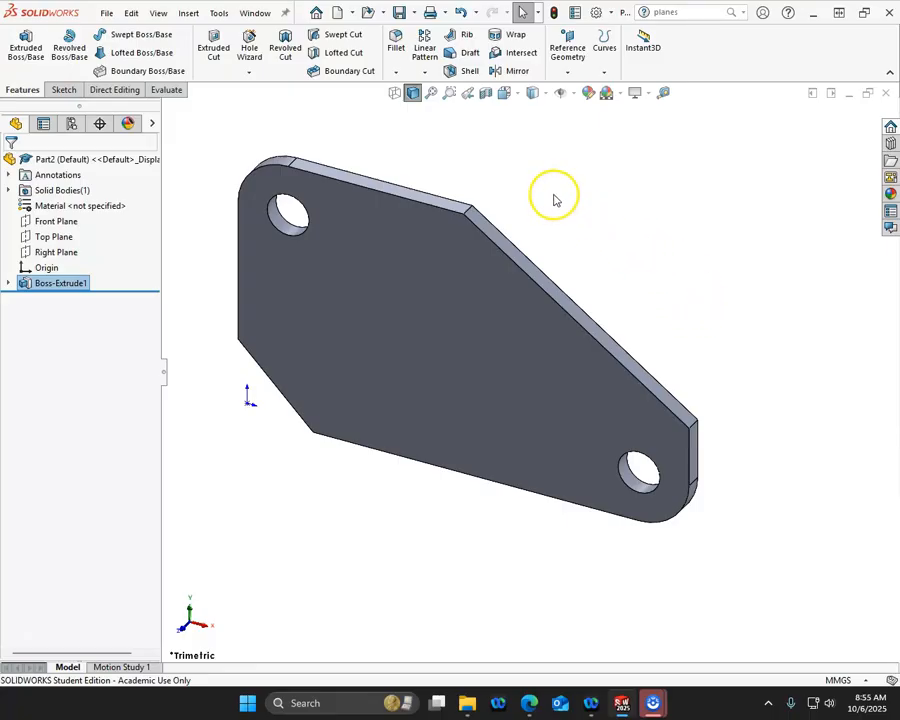
{"action": "left_click", "coordinate": [567, 72]}
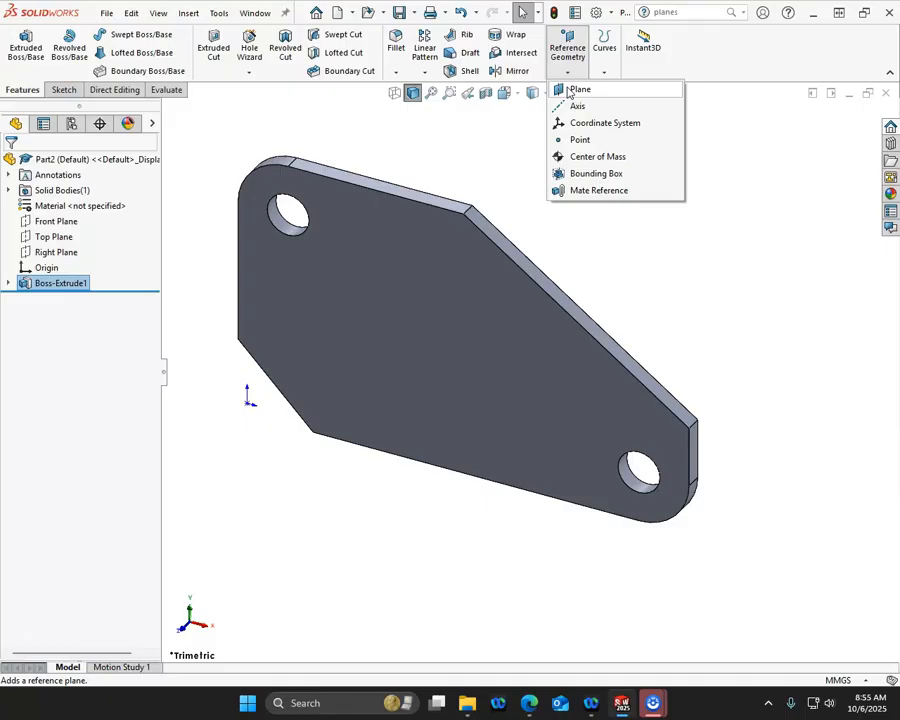
{"action": "left_click", "coordinate": [575, 89]}
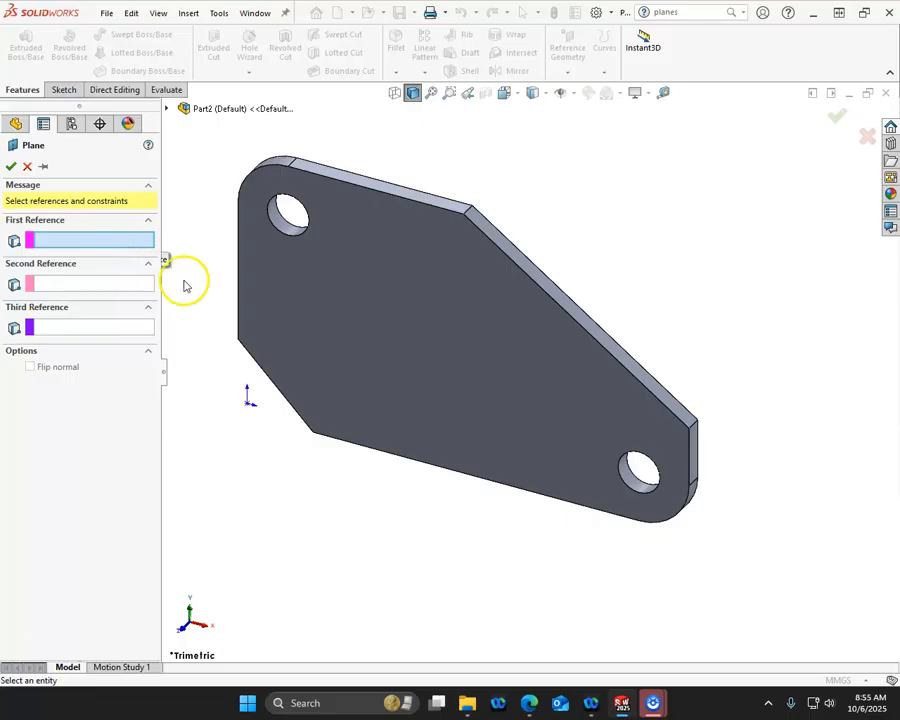
{"action": "left_click", "coordinate": [679, 418]}
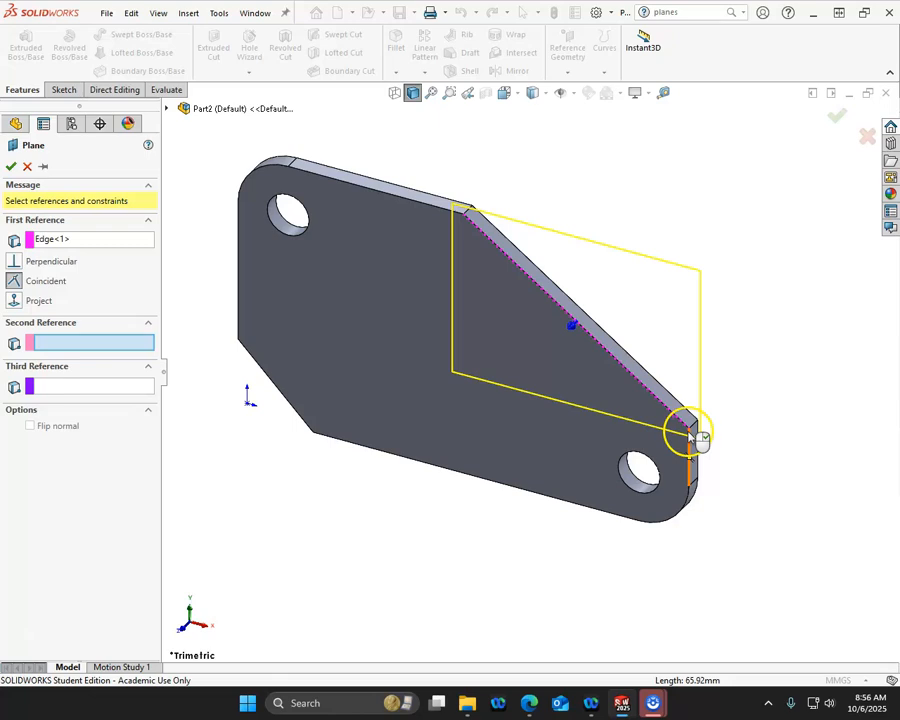
{"action": "left_click", "coordinate": [692, 428]}
{"action": "middle_click_drag", "start_coordinate": [743, 469], "coordinate": [737, 264]}
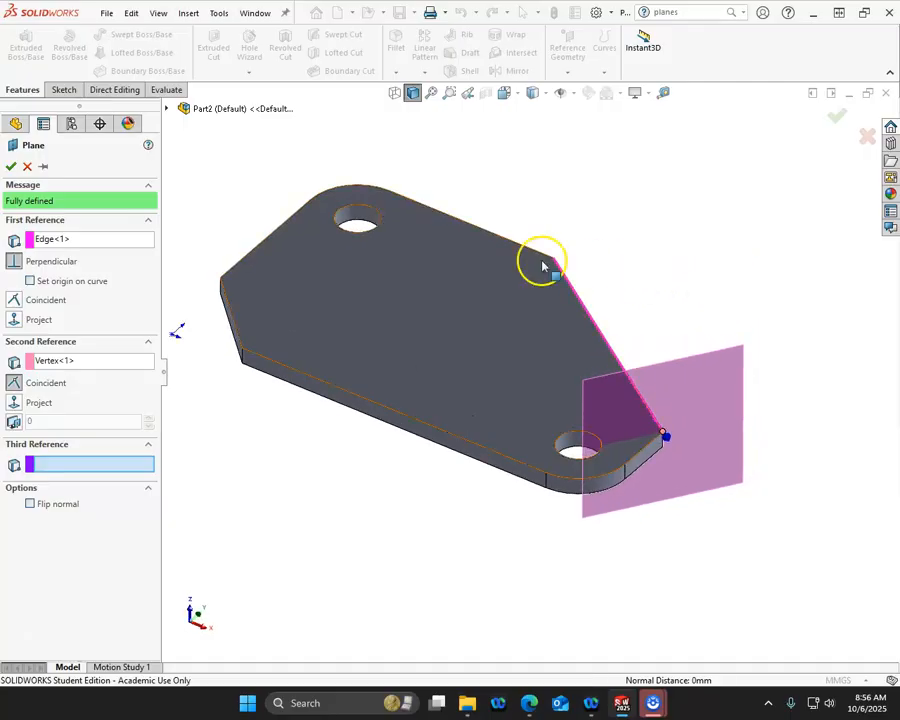
{"action": "left_click", "coordinate": [11, 167]}
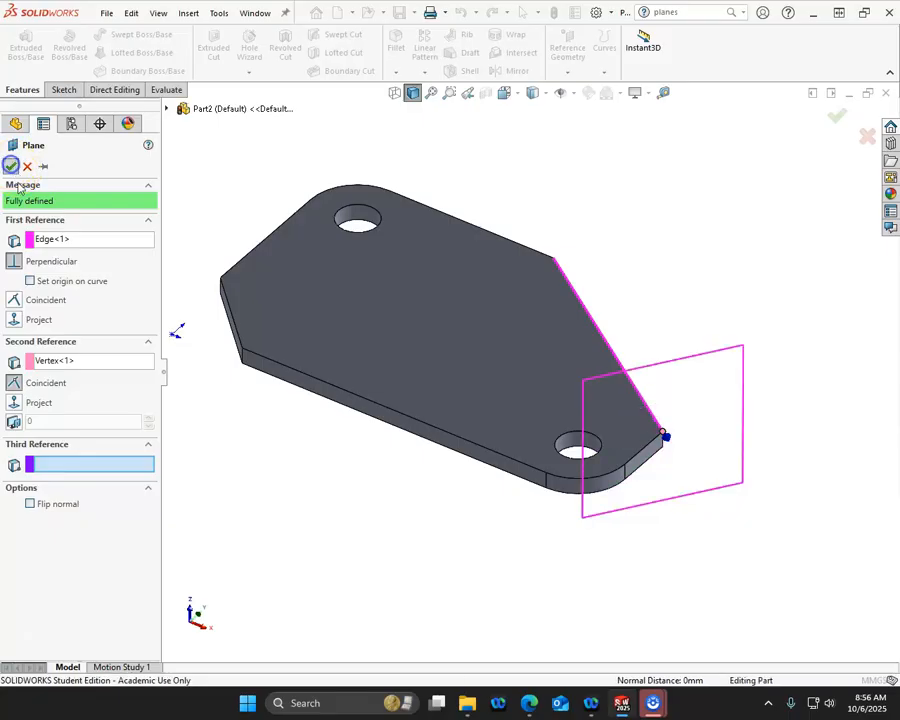
Start a sketch from the long diagonal edge near its upper end to generate a perpendicular plane, and discard the empty sketch
{"action": "left_click", "coordinate": [572, 284]}
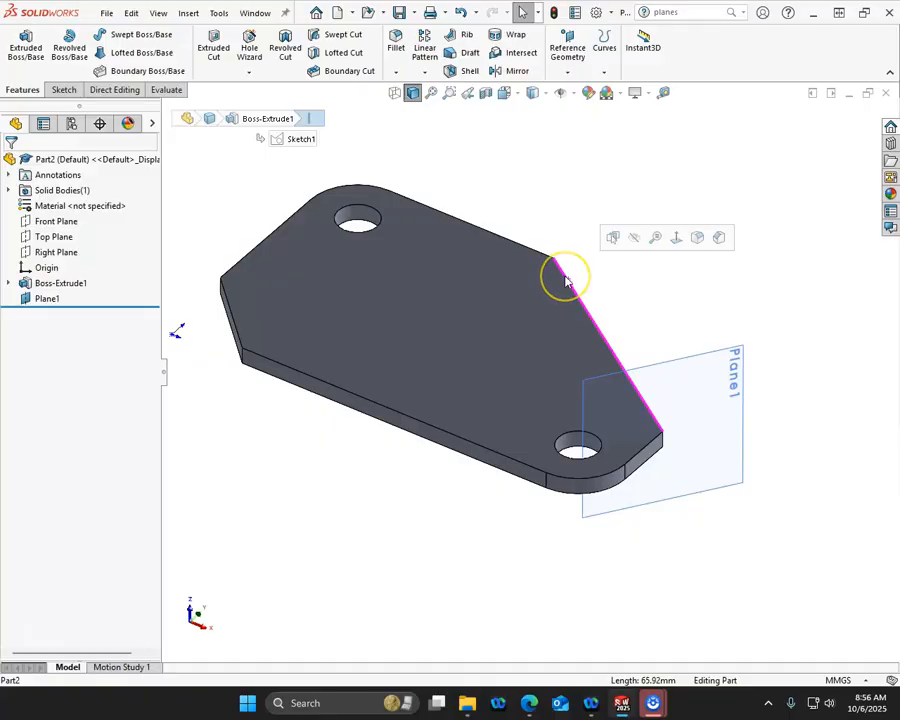
{"action": "left_click", "coordinate": [67, 89]}
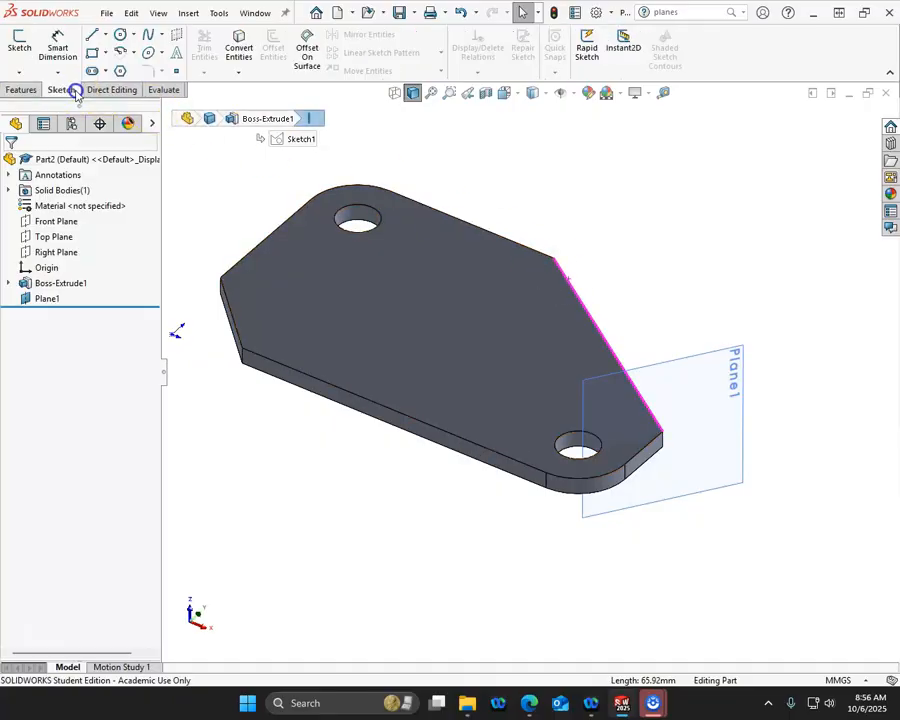
{"action": "left_click", "coordinate": [16, 46]}
{"action": "mouse_move", "coordinate": [232, 296]}
{"action": "middle_mouse_down"}
{"action": "mouse_move", "coordinate": [373, 341]}
{"action": "mouse_move", "coordinate": [440, 342]}
{"action": "mouse_move", "coordinate": [436, 368]}
{"action": "middle_mouse_up"}
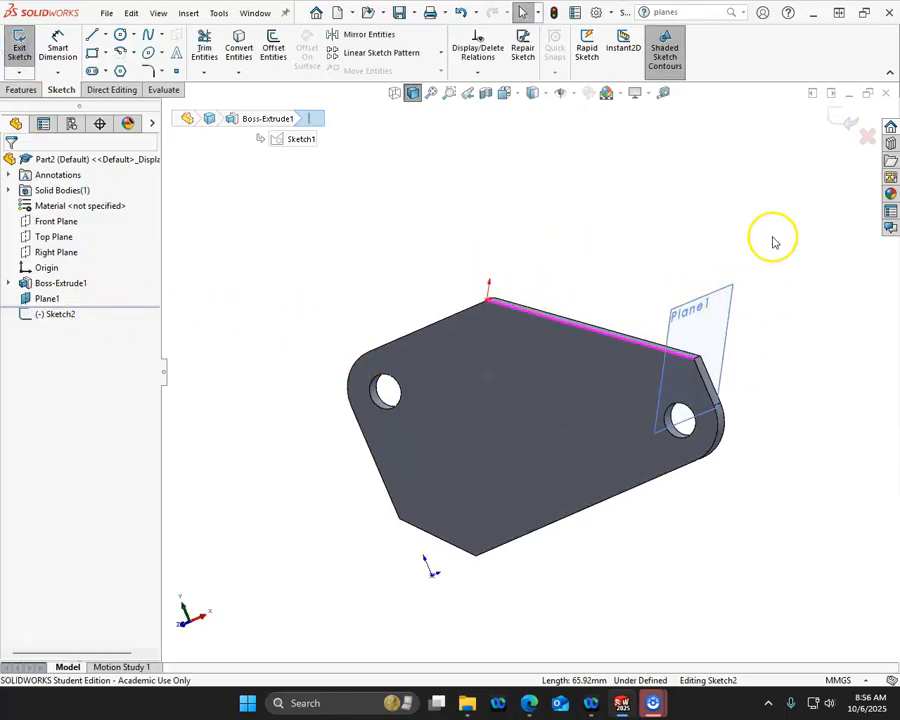
{"action": "left_click", "coordinate": [863, 135]}
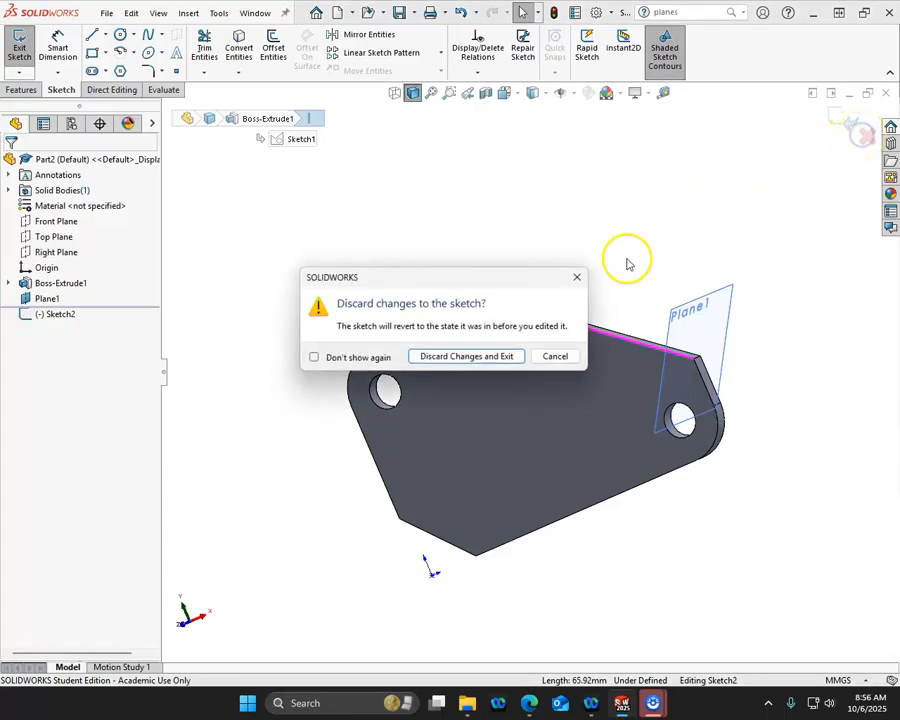
{"action": "left_click", "coordinate": [464, 353]}
Hide Plane1 at the lower end of the long diagonal edge
{"action": "middle_click_drag", "start_coordinate": [558, 225], "coordinate": [553, 201]}
{"action": "left_click", "coordinate": [589, 385]}
{"action": "mouse_move", "coordinate": [675, 405]}
{"action": "middle_mouse_down"}
{"action": "mouse_move", "coordinate": [675, 483]}
{"action": "mouse_move", "coordinate": [723, 546]}
{"action": "mouse_move", "coordinate": [701, 560]}
{"action": "middle_mouse_up"}
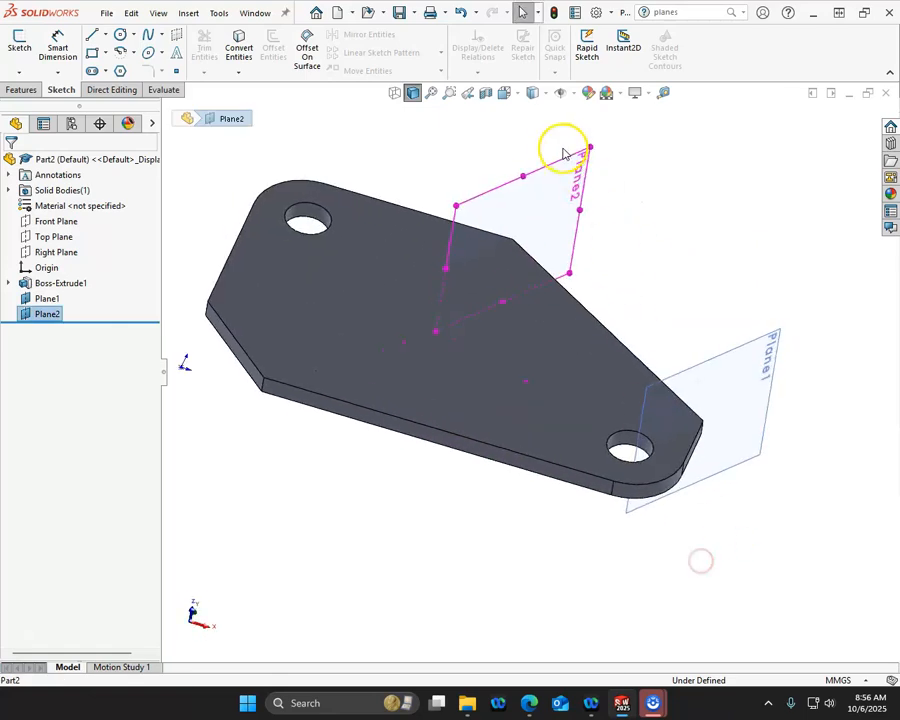
{"action": "mouse_move", "coordinate": [663, 225]}
{"action": "middle_mouse_down"}
{"action": "mouse_move", "coordinate": [645, 223]}
{"action": "mouse_move", "coordinate": [673, 205]}
{"action": "mouse_move", "coordinate": [648, 238]}
{"action": "middle_mouse_up"}
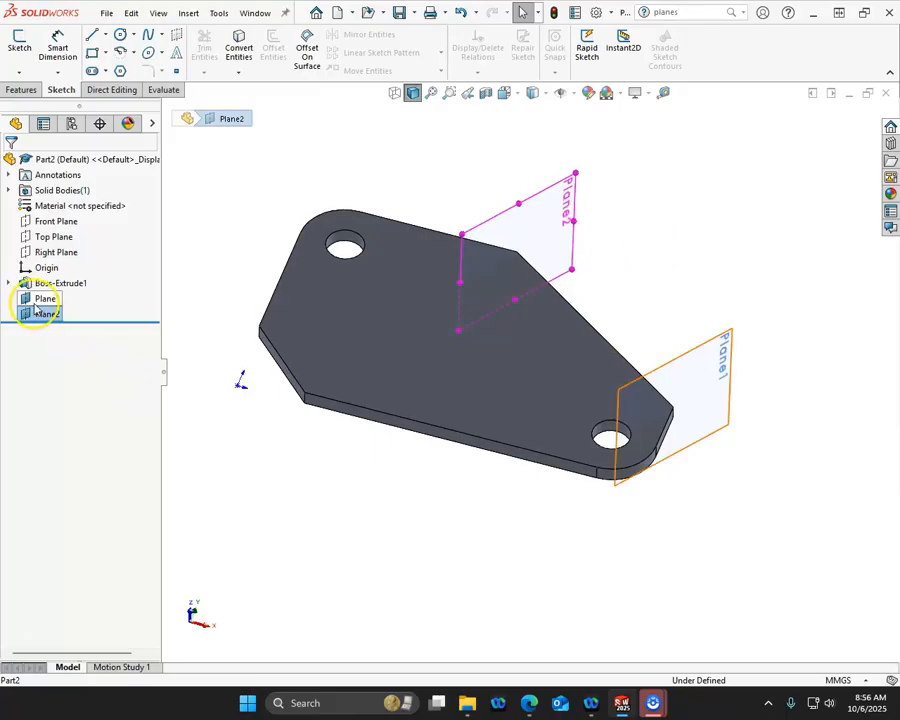
{"action": "right_click", "coordinate": [40, 298]}
{"action": "left_click", "coordinate": [71, 284]}
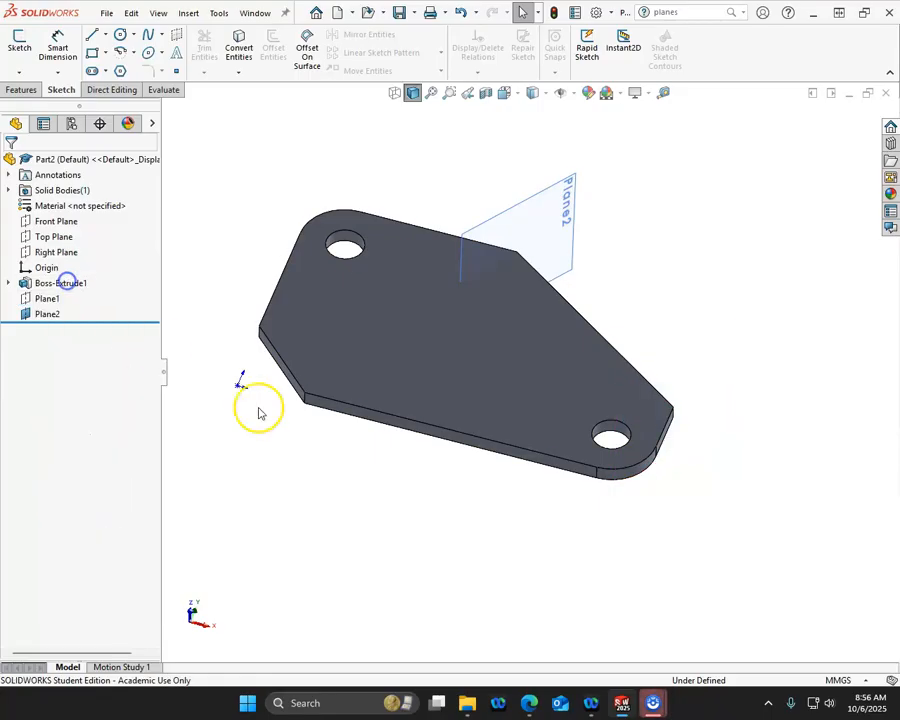
{"action": "middle_click_drag", "start_coordinate": [339, 444], "coordinate": [341, 396]}
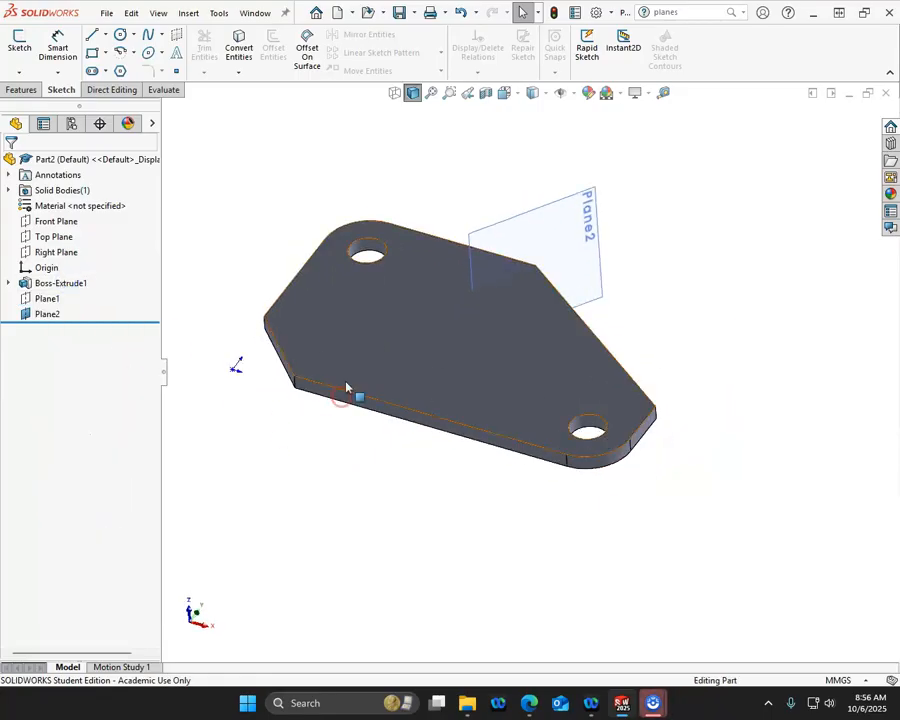
Start a sketch on Plane2 and draw a construction line about 10.6 mm long from the plate's upper corner back along its face
{"action": "left_click", "coordinate": [45, 314]}
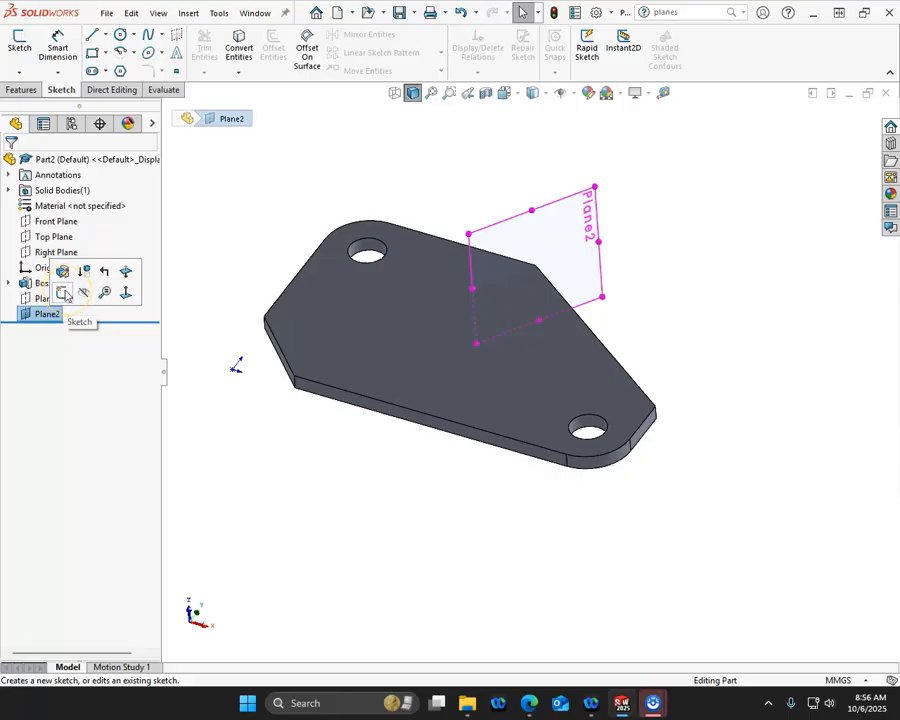
{"action": "left_click", "coordinate": [63, 293]}
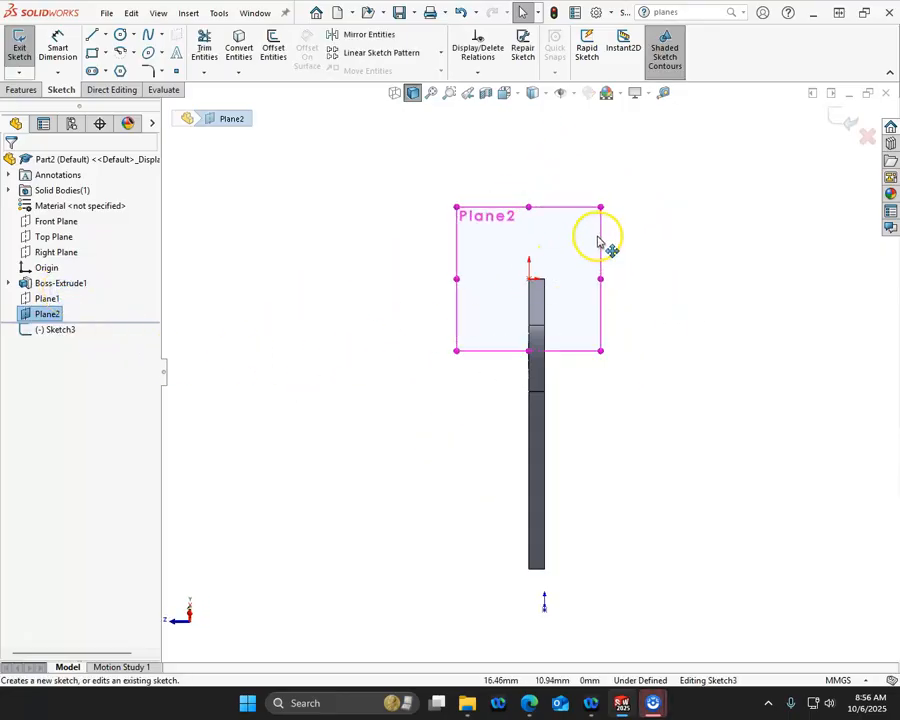
{"action": "mouse_move", "coordinate": [540, 274]}
{"action": "middle_mouse_down"}
{"action": "mouse_move", "coordinate": [564, 302]}
{"action": "mouse_move", "coordinate": [590, 292]}
{"action": "mouse_move", "coordinate": [570, 116]}
{"action": "mouse_move", "coordinate": [520, 171]}
{"action": "mouse_move", "coordinate": [546, 281]}
{"action": "mouse_move", "coordinate": [568, 229]}
{"action": "mouse_move", "coordinate": [520, 239]}
{"action": "mouse_move", "coordinate": [520, 250]}
{"action": "middle_mouse_up"}
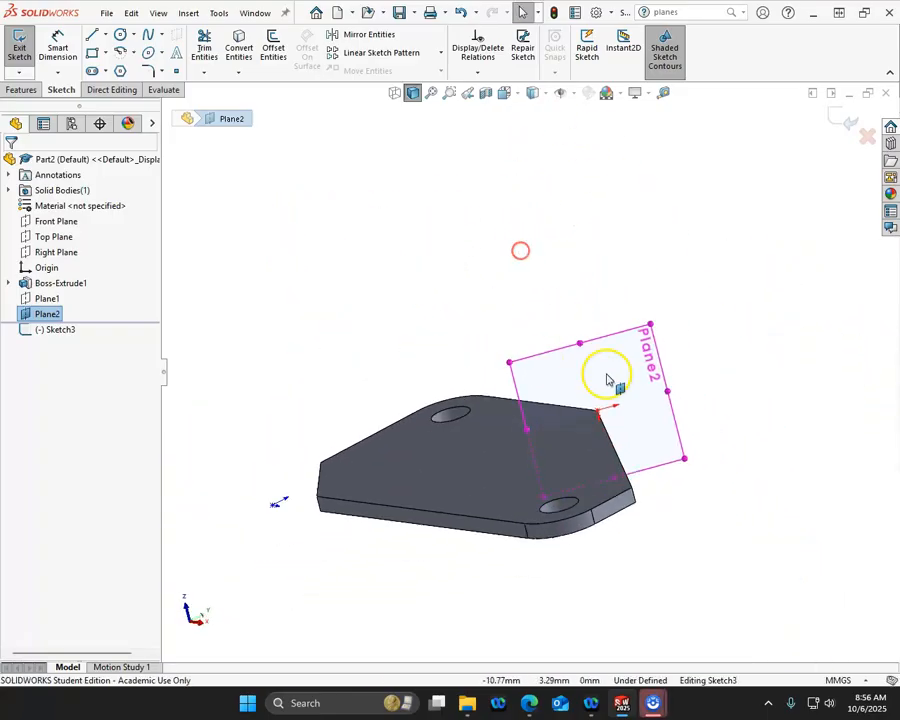
{"action": "scroll", "coordinate": [630, 400], "scroll_direction": "down", "scroll_amount": 2}
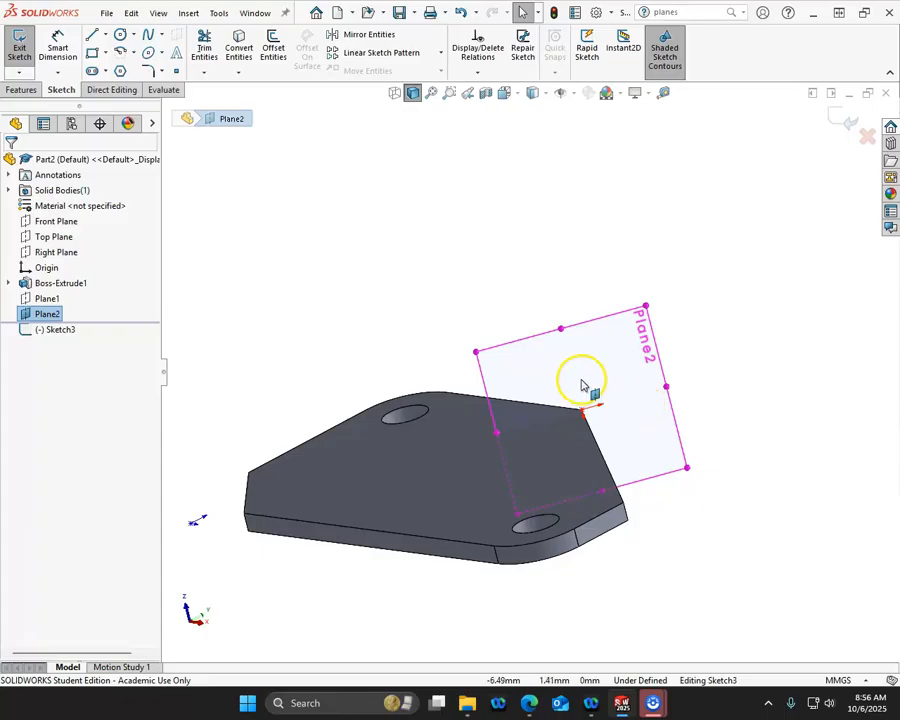
{"action": "scroll", "coordinate": [650, 480], "scroll_direction": "down", "scroll_amount": 4}
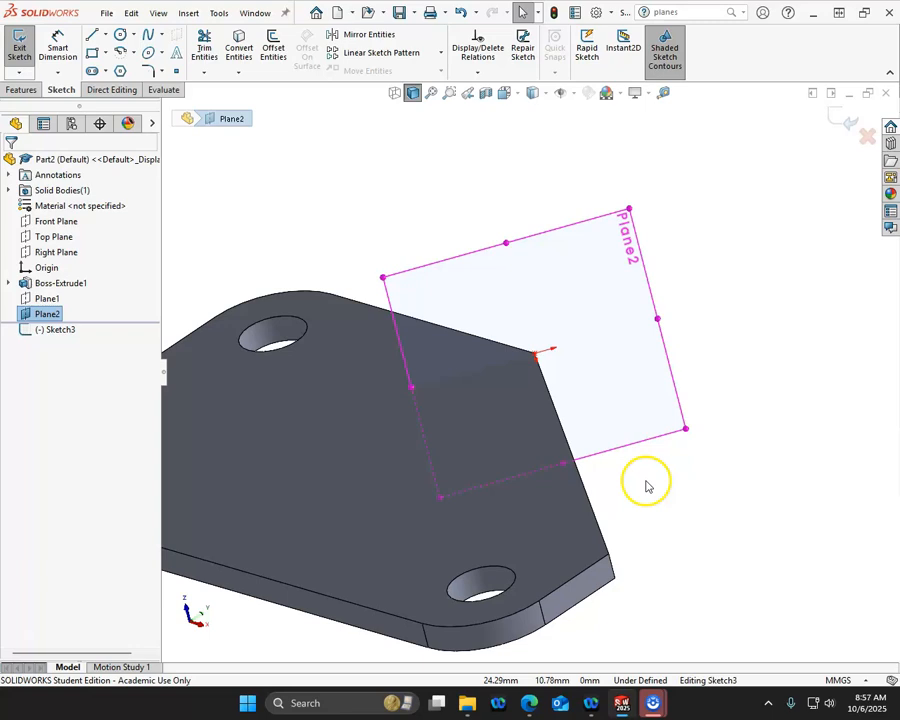
{"action": "middle_click_drag", "start_coordinate": [637, 482], "coordinate": [661, 474]}
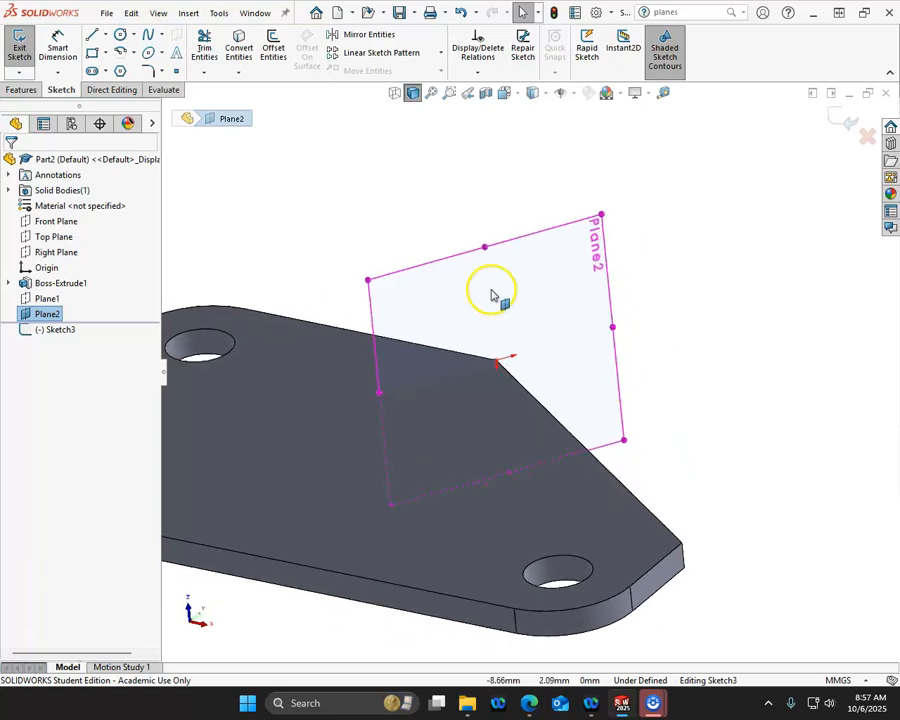
{"action": "left_click", "coordinate": [134, 53]}
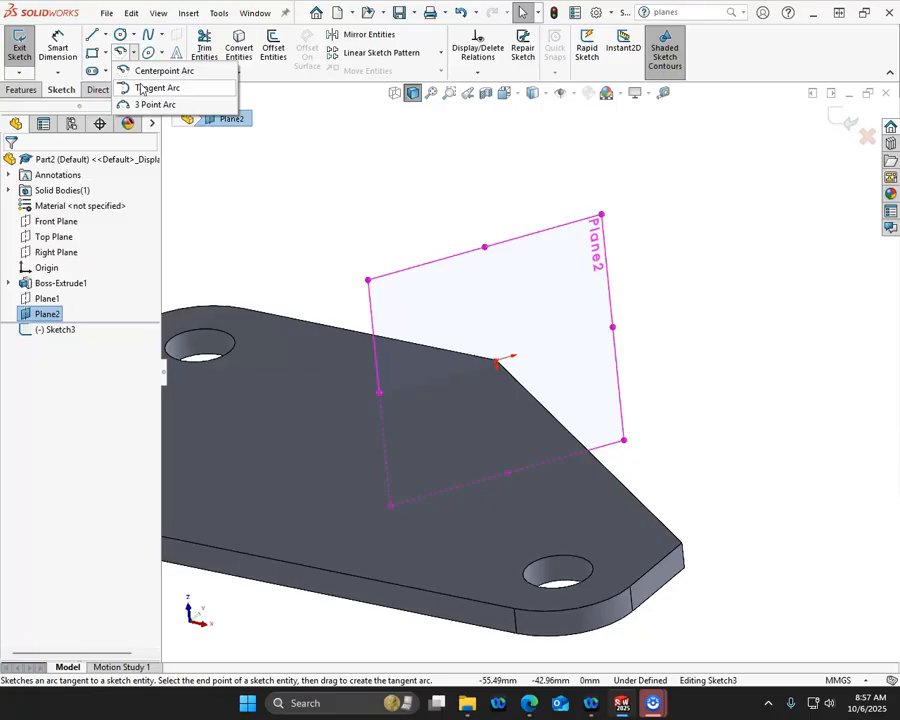
{"action": "left_click", "coordinate": [645, 328]}
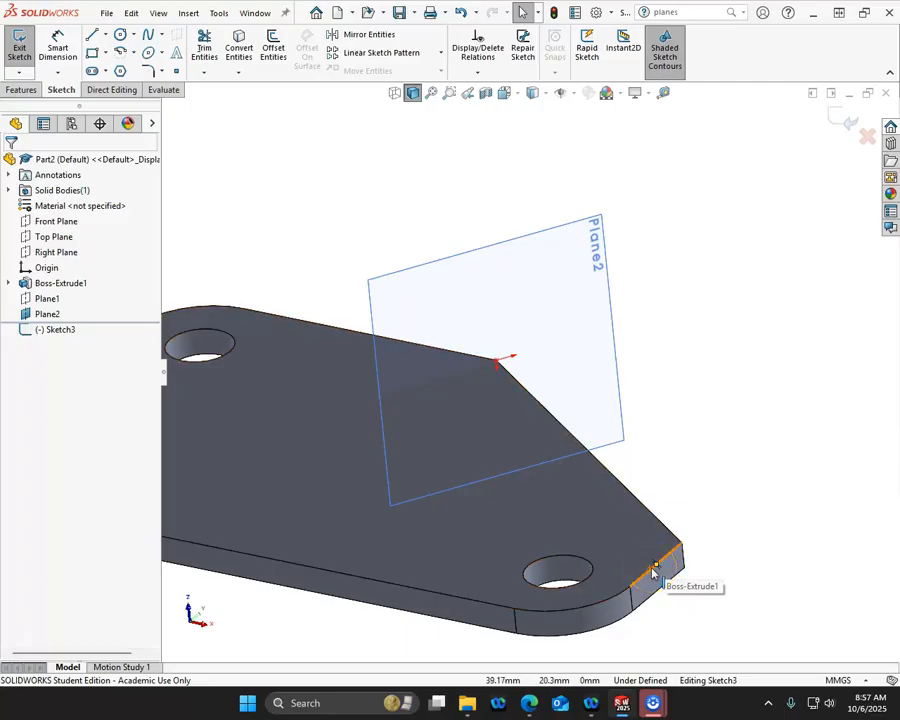
{"action": "left_click", "coordinate": [104, 36]}
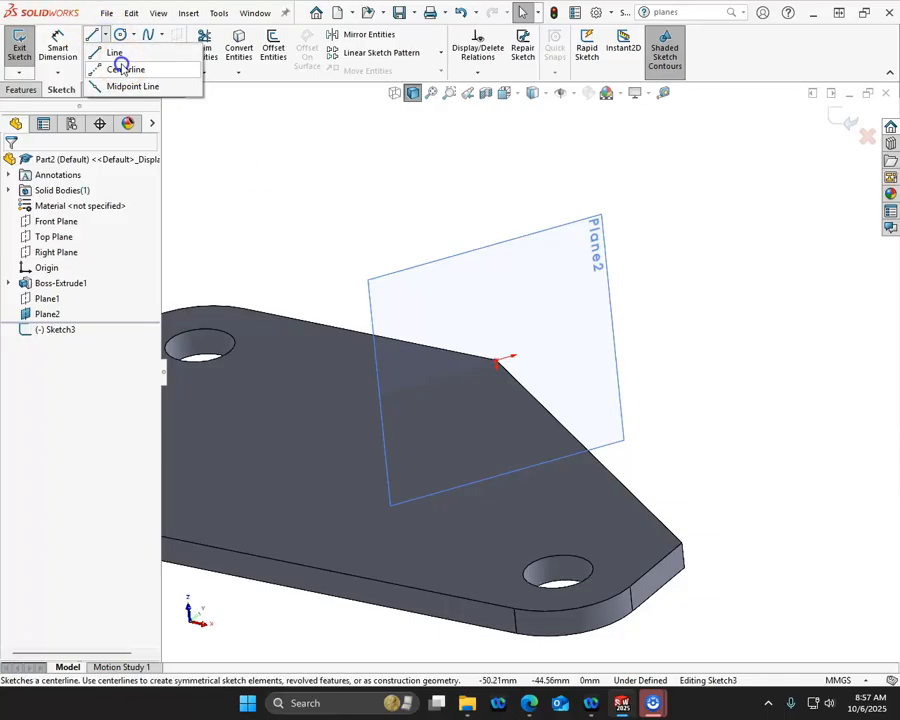
{"action": "left_click", "coordinate": [122, 68]}
{"action": "left_click", "coordinate": [497, 364]}
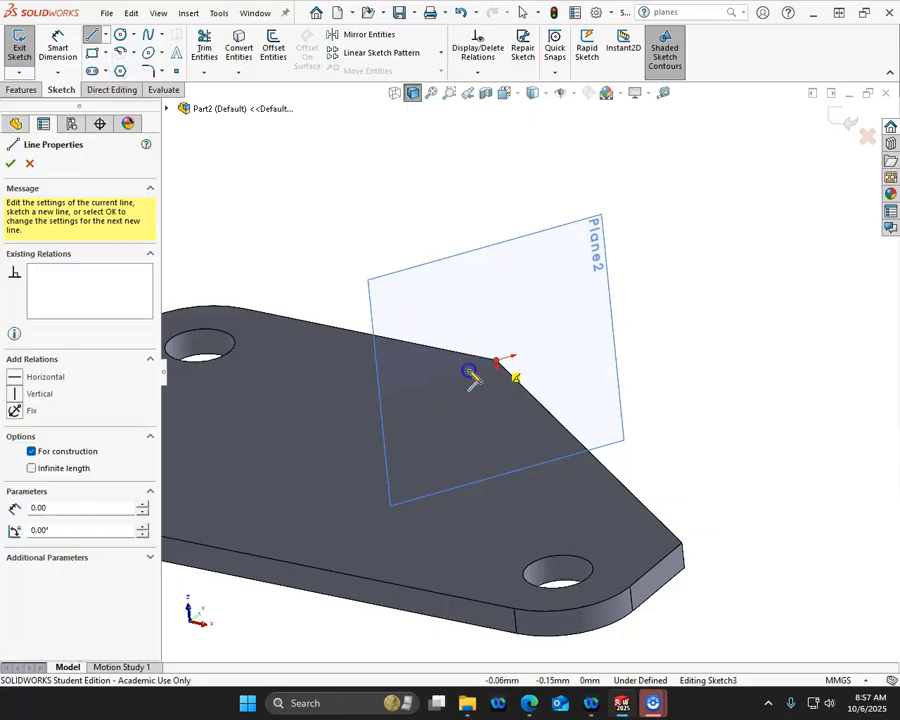
{"action": "left_click", "coordinate": [428, 380]}
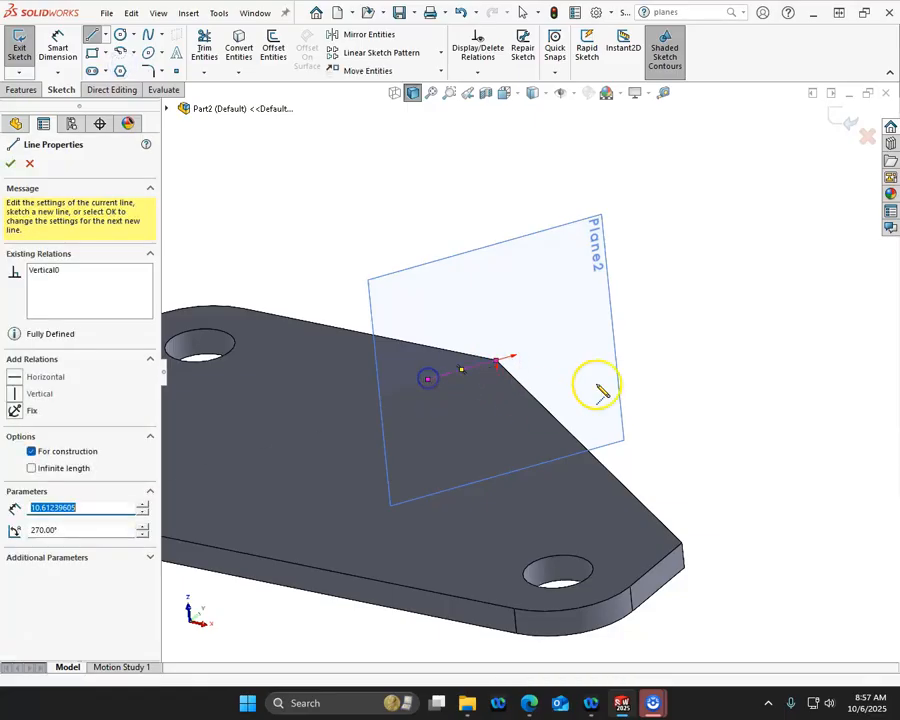
Dimension the construction line's length to 10 mm
{"action": "right_click", "coordinate": [659, 317]}
{"action": "left_click", "coordinate": [803, 297]}
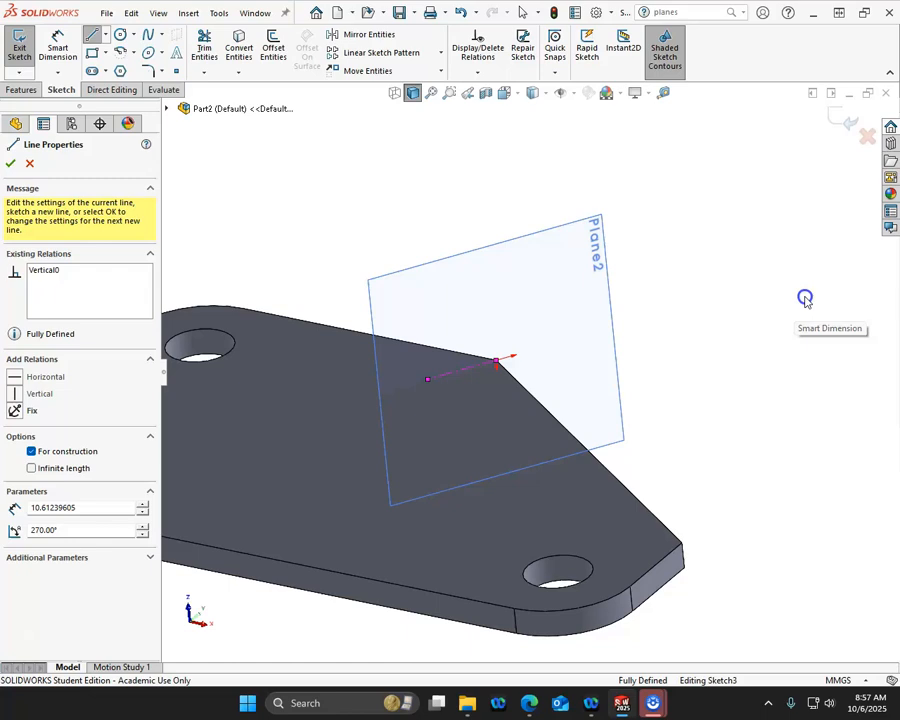
{"action": "left_click", "coordinate": [482, 368]}
{"action": "left_click", "coordinate": [433, 300]}
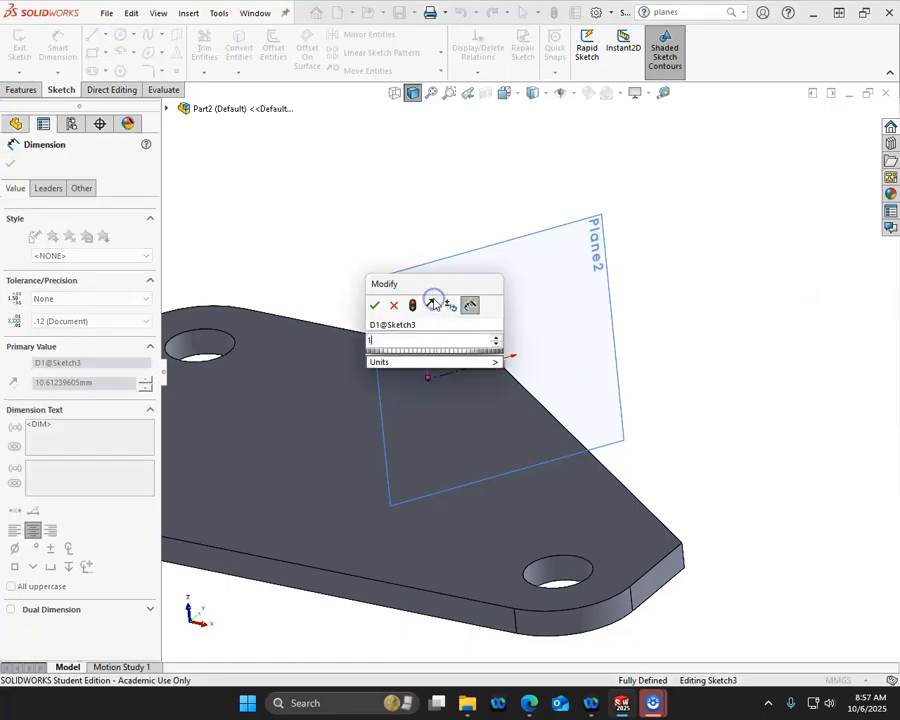
{"action": "type", "text": "10"}
{"action": "key", "text": "Return"}
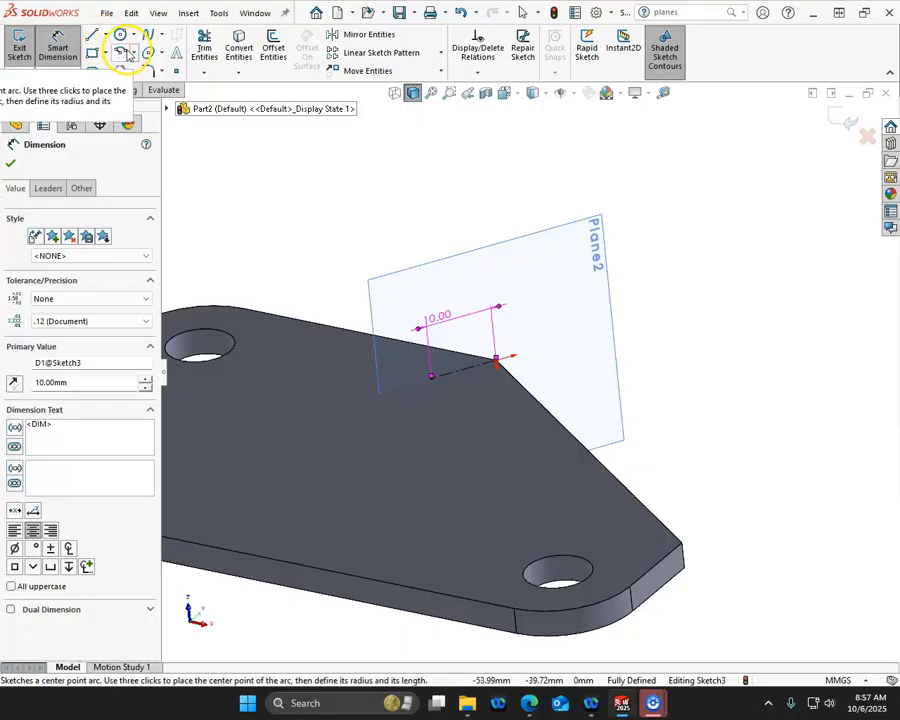
Draw a tangent arc from the construction line's end at the plate corner, bending up away from the plate face
{"action": "left_click", "coordinate": [137, 58]}
{"action": "left_click", "coordinate": [170, 88]}
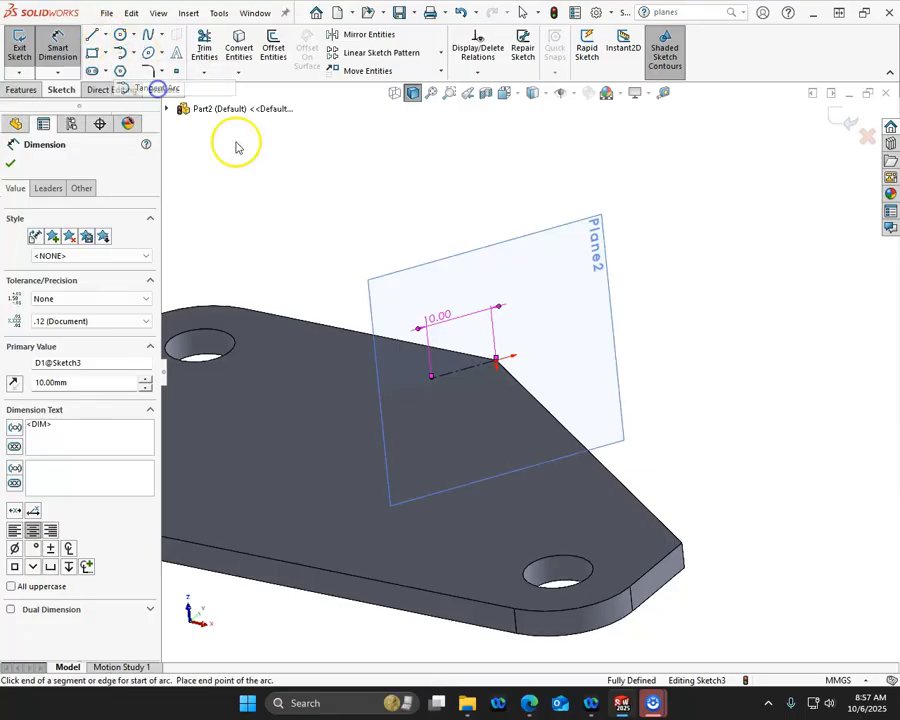
{"action": "left_click", "coordinate": [497, 362]}
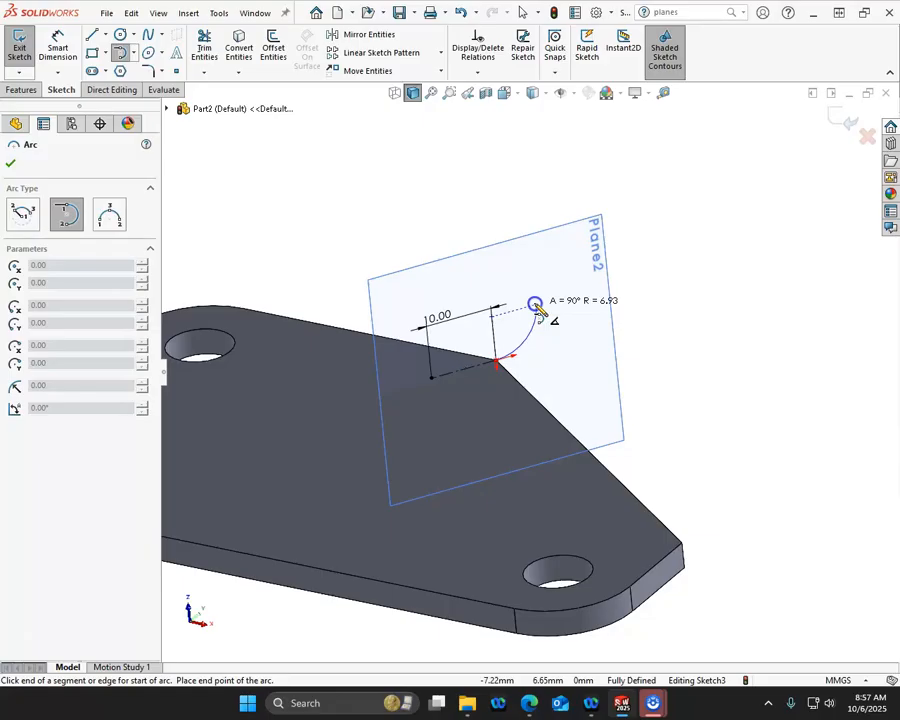
{"action": "left_click", "coordinate": [541, 317]}
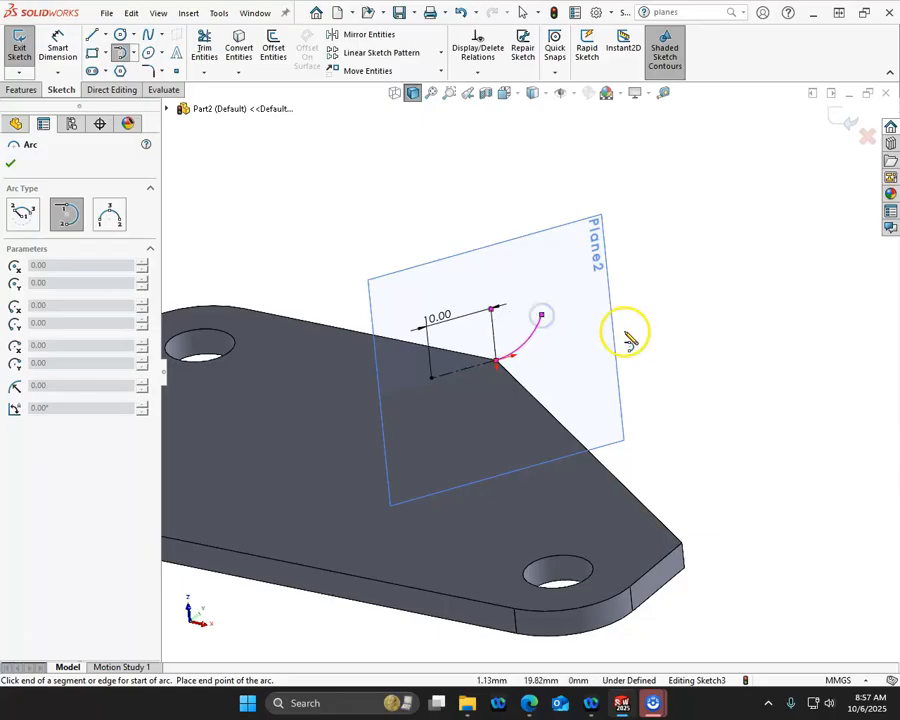
{"action": "right_click", "coordinate": [700, 284]}
{"action": "left_click", "coordinate": [730, 294]}
Draw the flange's inner line about 8 mm from the arc's free end, and a 4 mm line across the plate's thickness
{"action": "scroll", "coordinate": [630, 270], "scroll_direction": "down", "scroll_amount": 3}
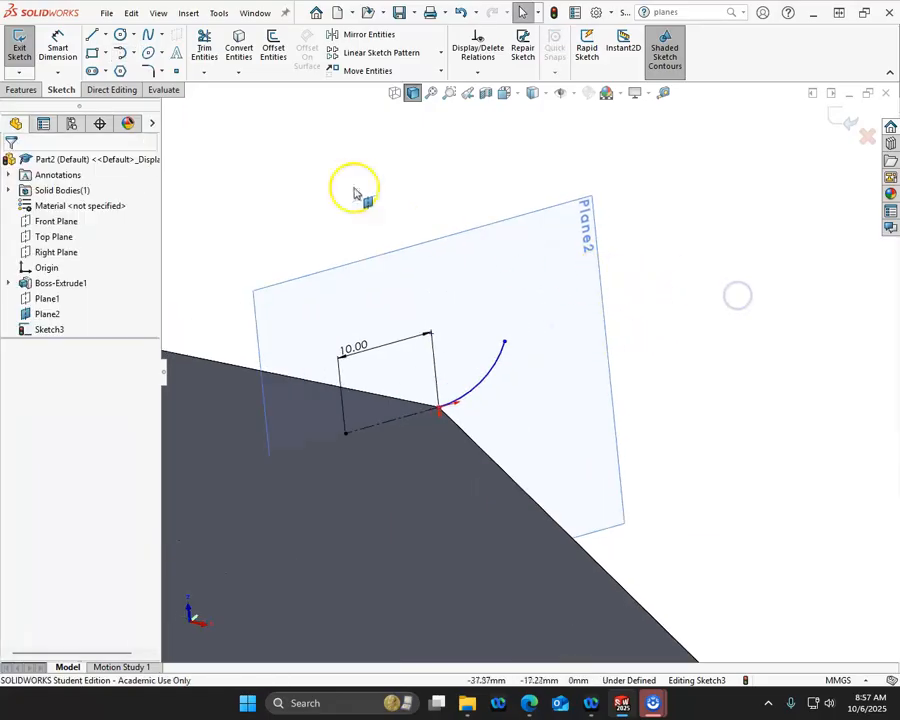
{"action": "left_click", "coordinate": [92, 34]}
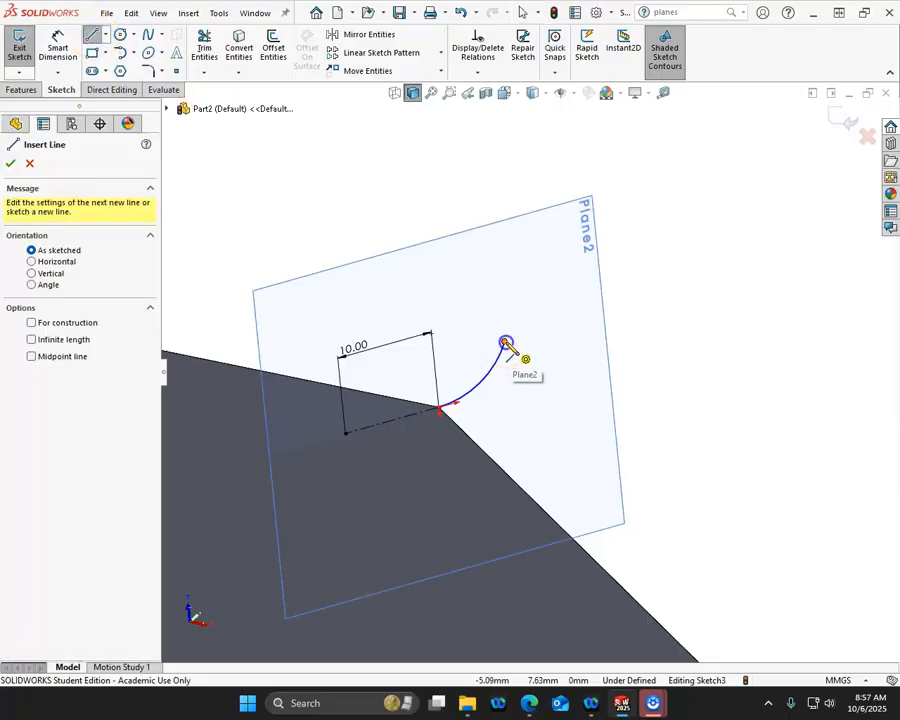
{"action": "left_click", "coordinate": [506, 343]}
{"action": "double_click", "coordinate": [517, 268]}
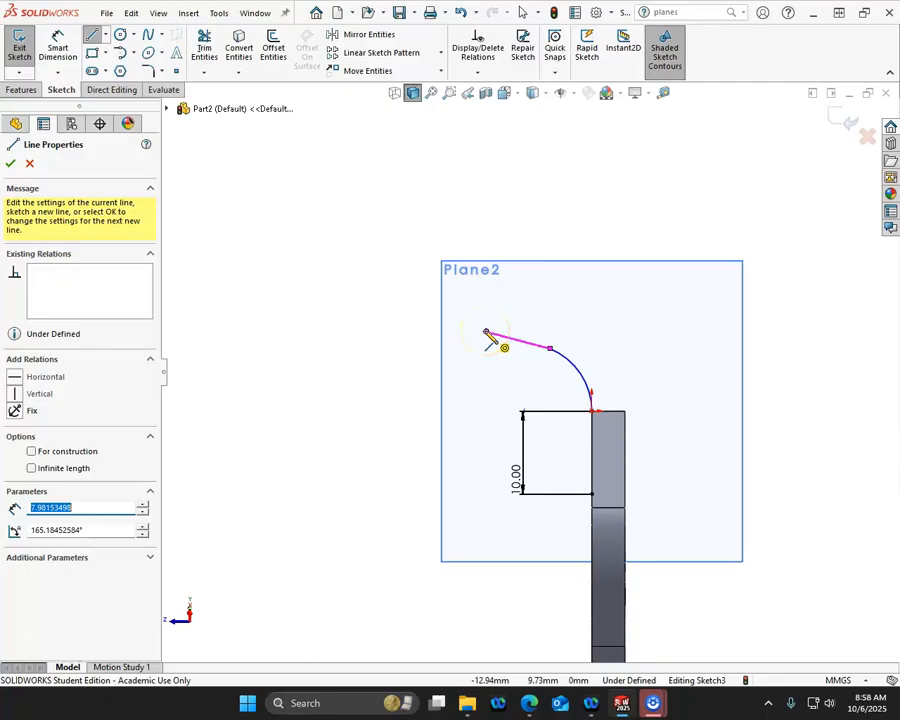
{"action": "left_click", "coordinate": [591, 411]}
{"action": "double_click", "coordinate": [626, 411]}
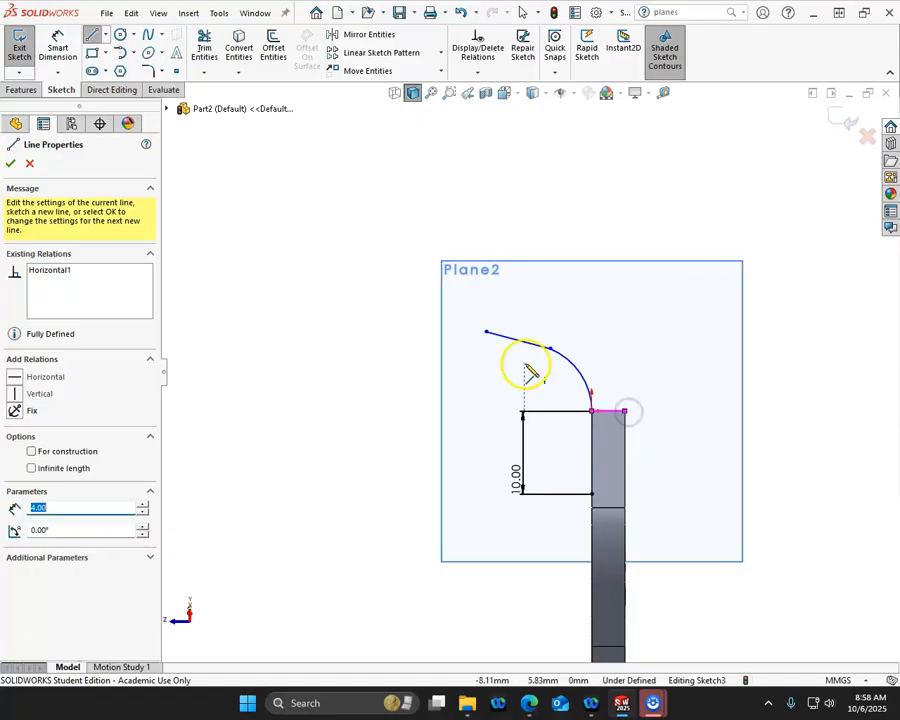
Draw the flange's short perpendicular end line and an outer line about 8.6 mm long running back parallel to the inner line
{"action": "left_click", "coordinate": [487, 331]}
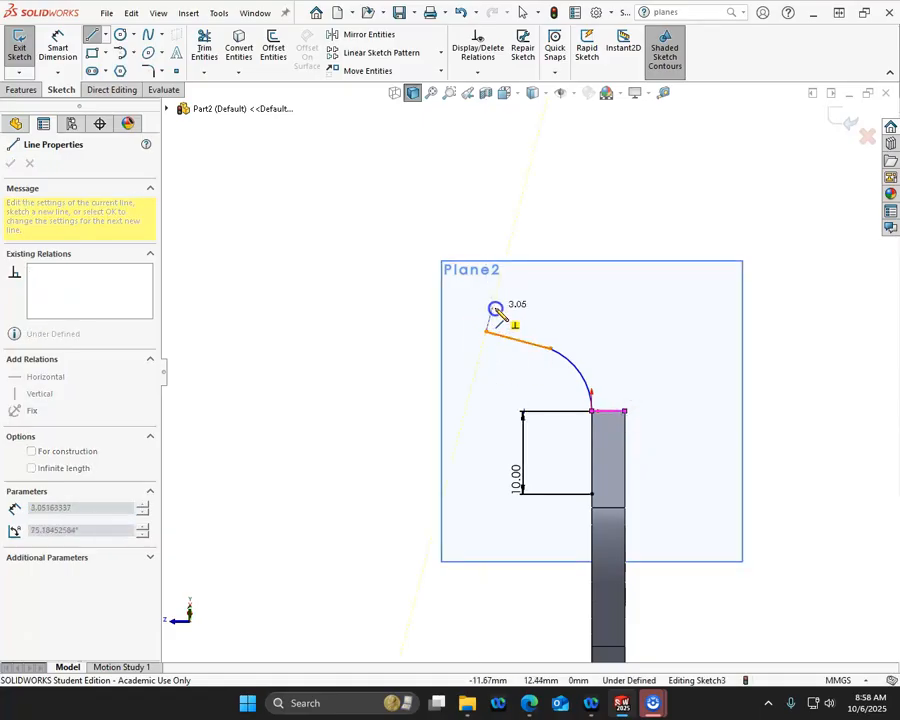
{"action": "left_click", "coordinate": [493, 305]}
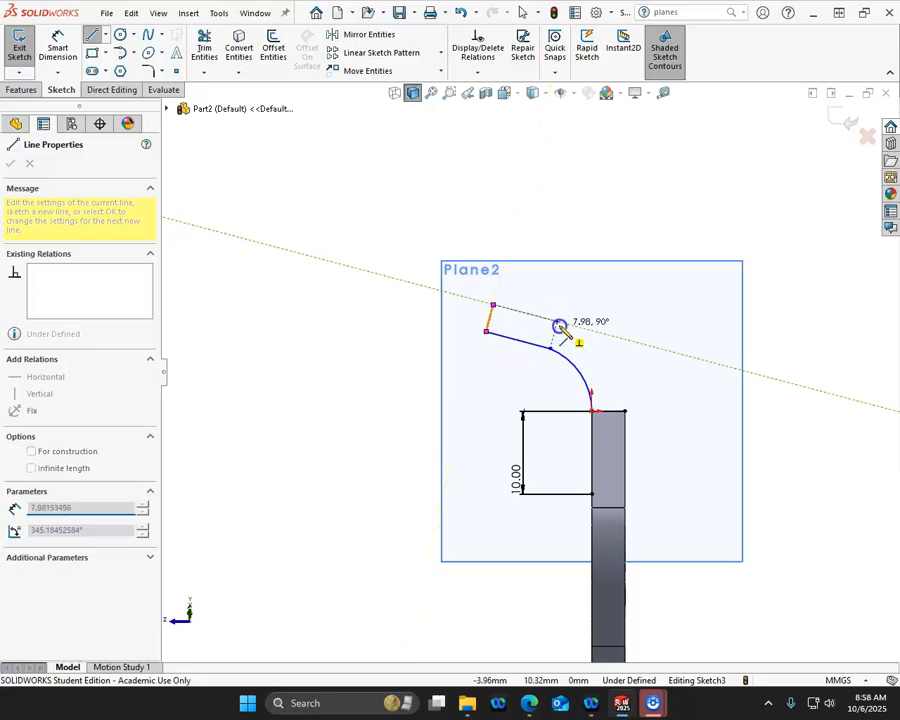
{"action": "double_click", "coordinate": [562, 325]}
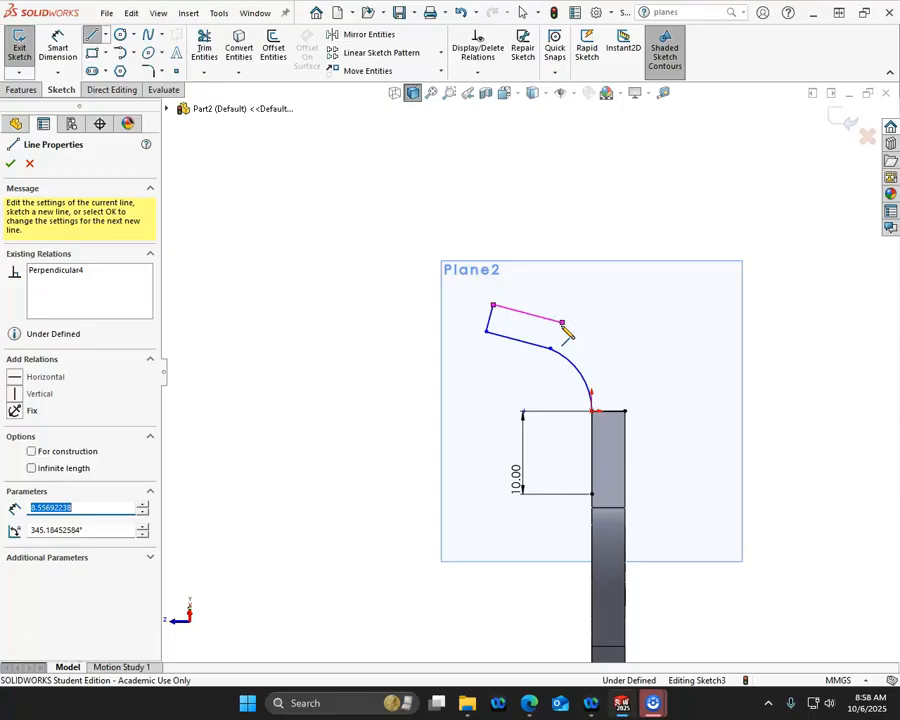
Close the bend profile with a tangent arc from the outer line's end to the plate's outer corner
{"action": "left_click", "coordinate": [159, 56]}
{"action": "left_click", "coordinate": [132, 56]}
{"action": "left_click", "coordinate": [146, 86]}
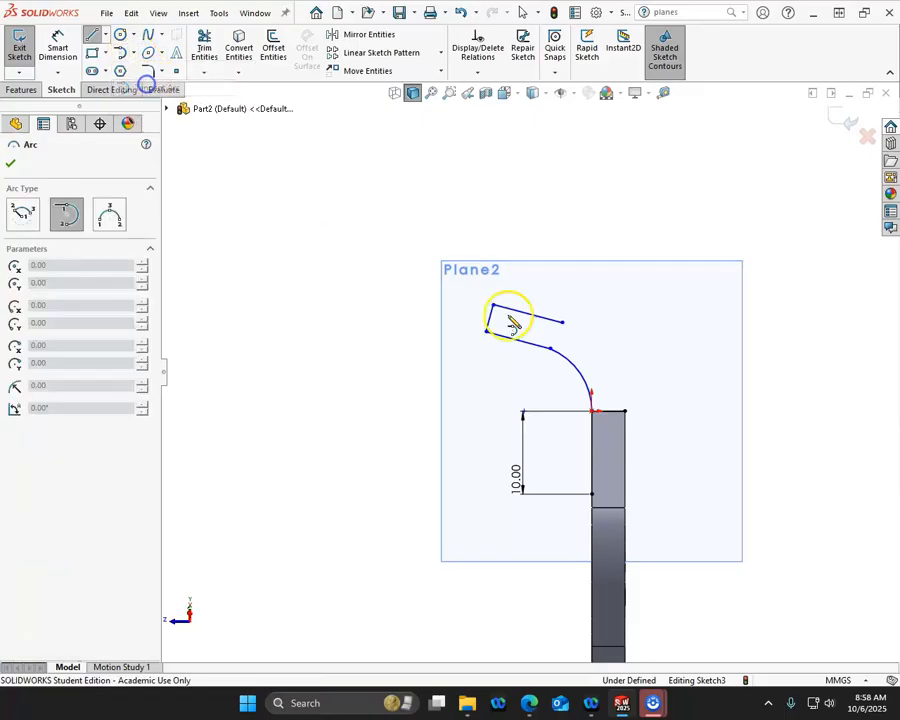
{"action": "left_click", "coordinate": [564, 323]}
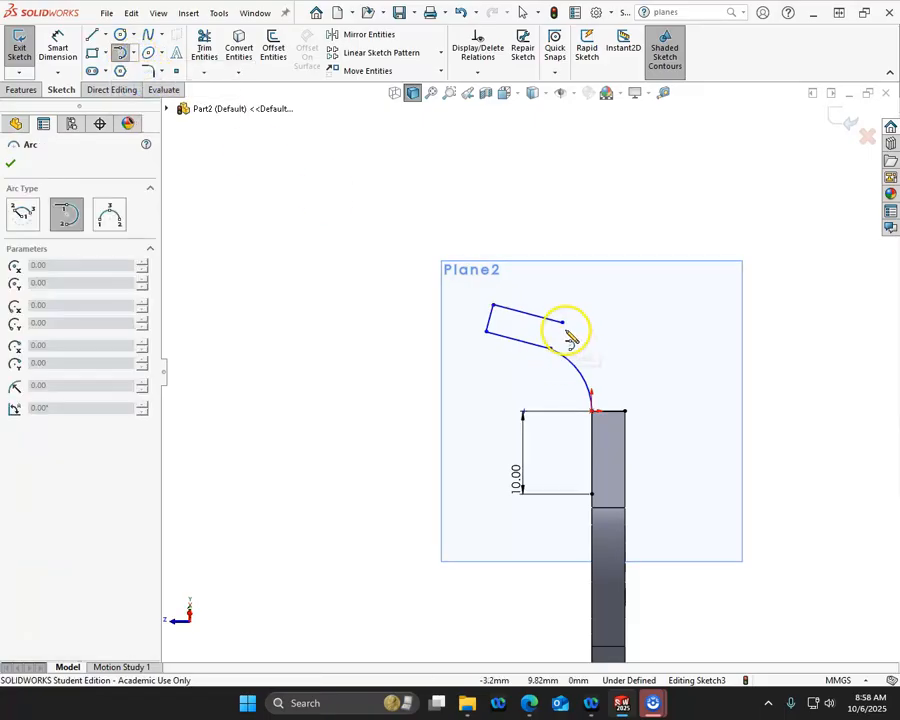
{"action": "left_click", "coordinate": [627, 411]}
{"action": "right_click", "coordinate": [622, 210]}
{"action": "left_click", "coordinate": [657, 220]}
Make the inner and outer bend arcs concentric
{"action": "left_click", "coordinate": [584, 373]}
{"action": "left_click", "coordinate": [603, 352], "text": "ctrl"}
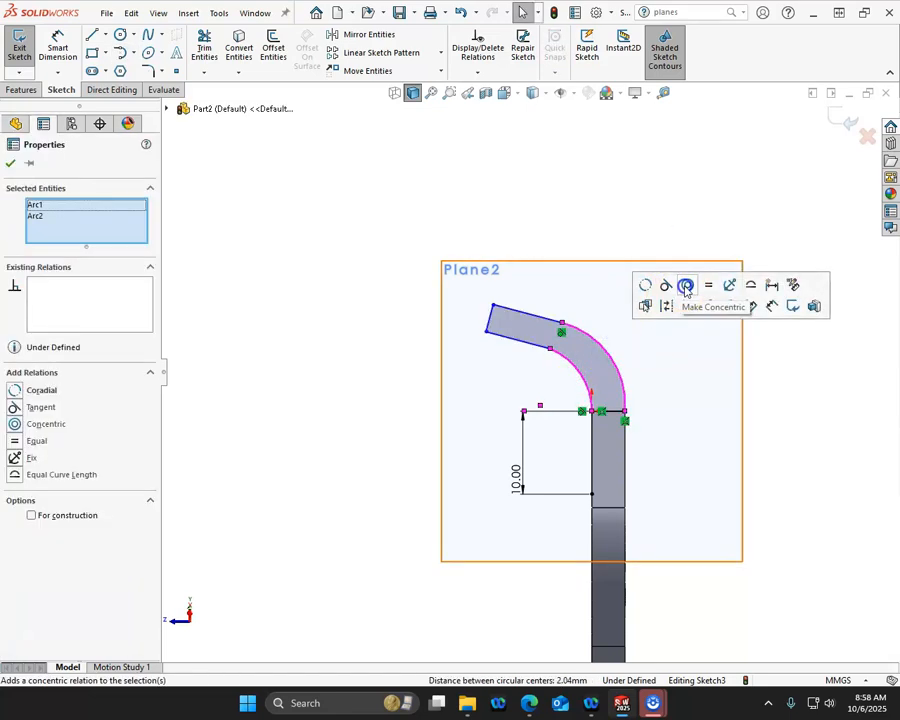
{"action": "left_click", "coordinate": [686, 287]}
{"action": "left_click", "coordinate": [553, 191]}
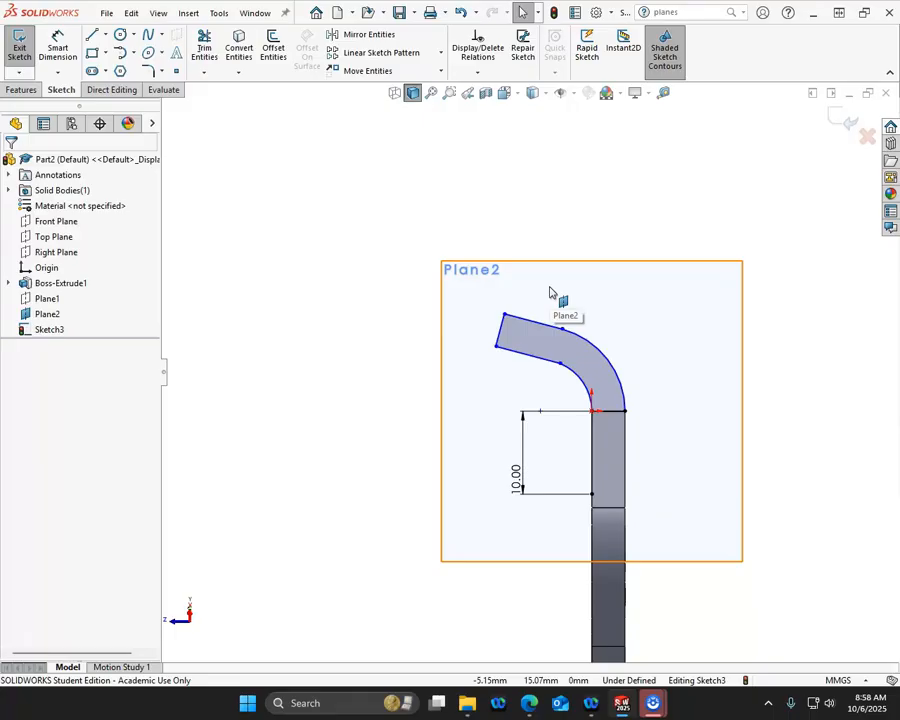
Consult the practice drawing's section view and dimension the flange's outer straight line to 14 mm
{"action": "left_click_drag", "start_coordinate": [0, 124], "coordinate": [378, 129]}
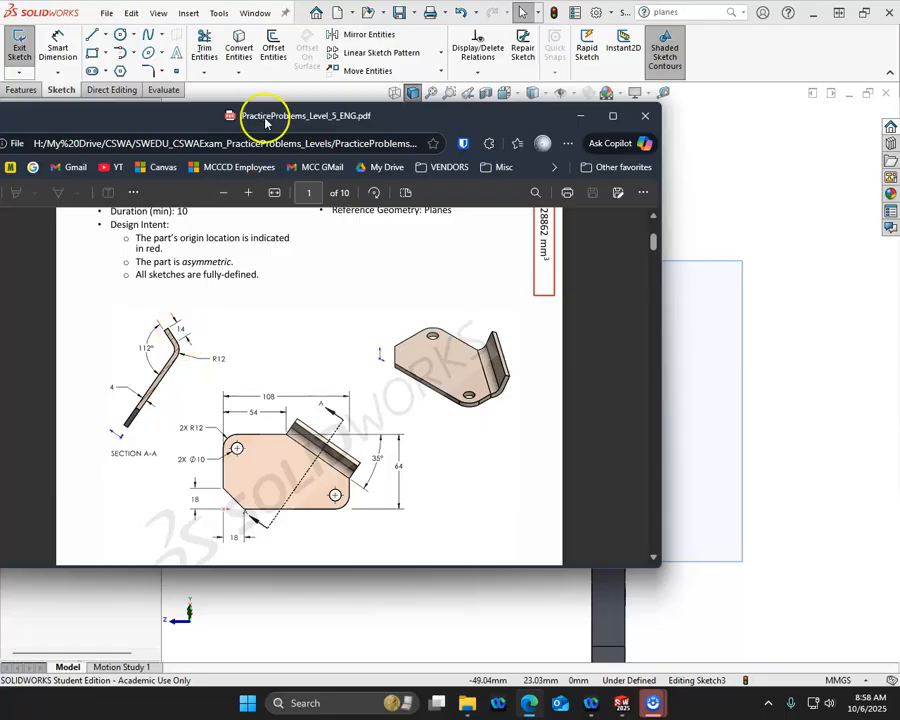
{"action": "mouse_move", "coordinate": [301, 110]}
{"action": "left_mouse_down"}
{"action": "mouse_move", "coordinate": [95, 145]}
{"action": "mouse_move", "coordinate": [0, 145]}
{"action": "left_mouse_up"}
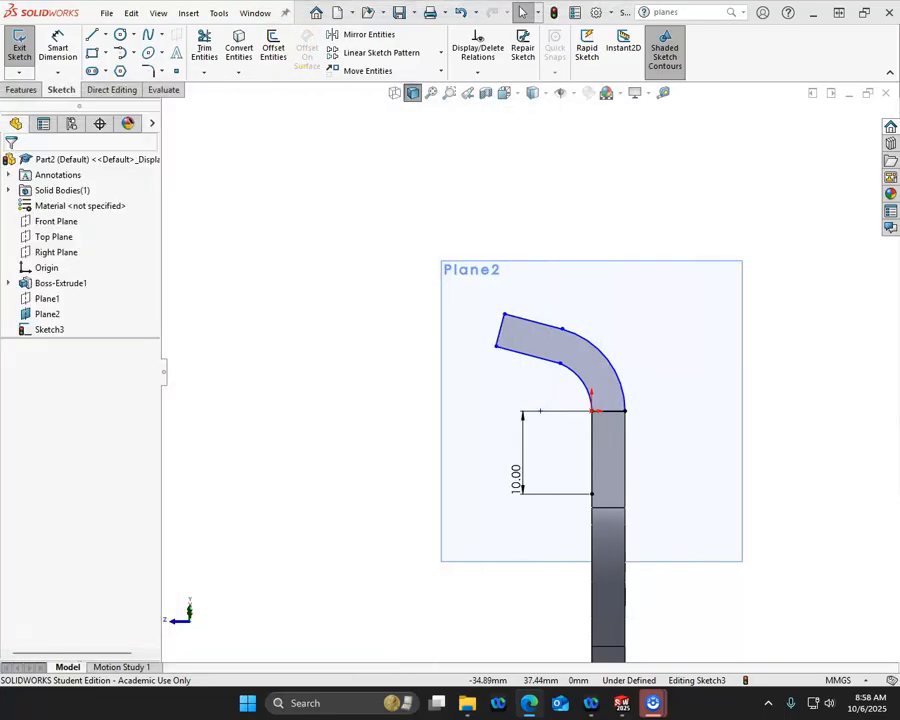
{"action": "left_click", "coordinate": [62, 50]}
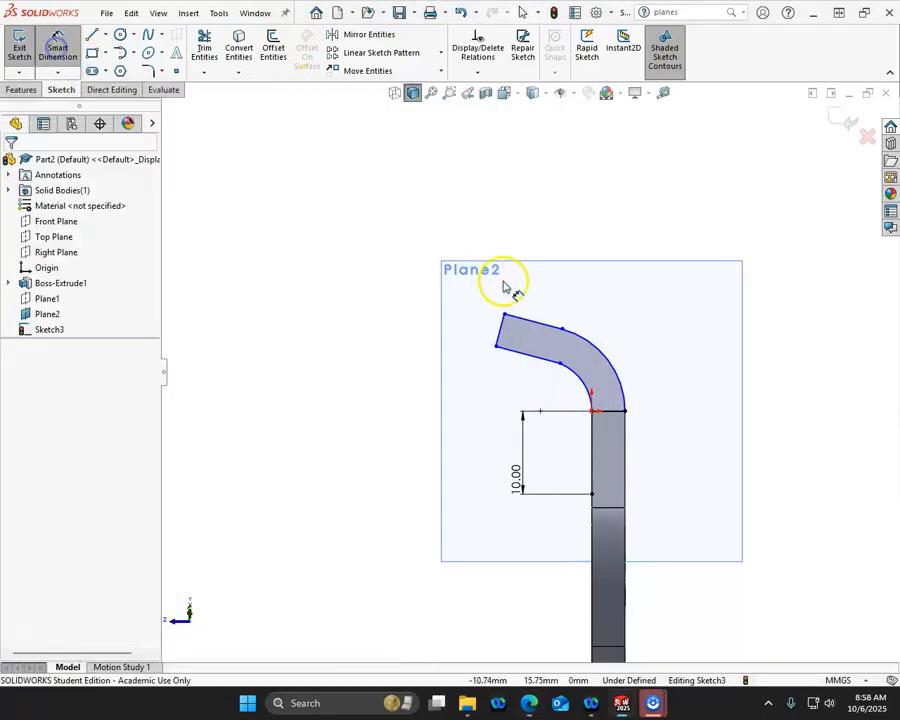
{"action": "left_click", "coordinate": [525, 322]}
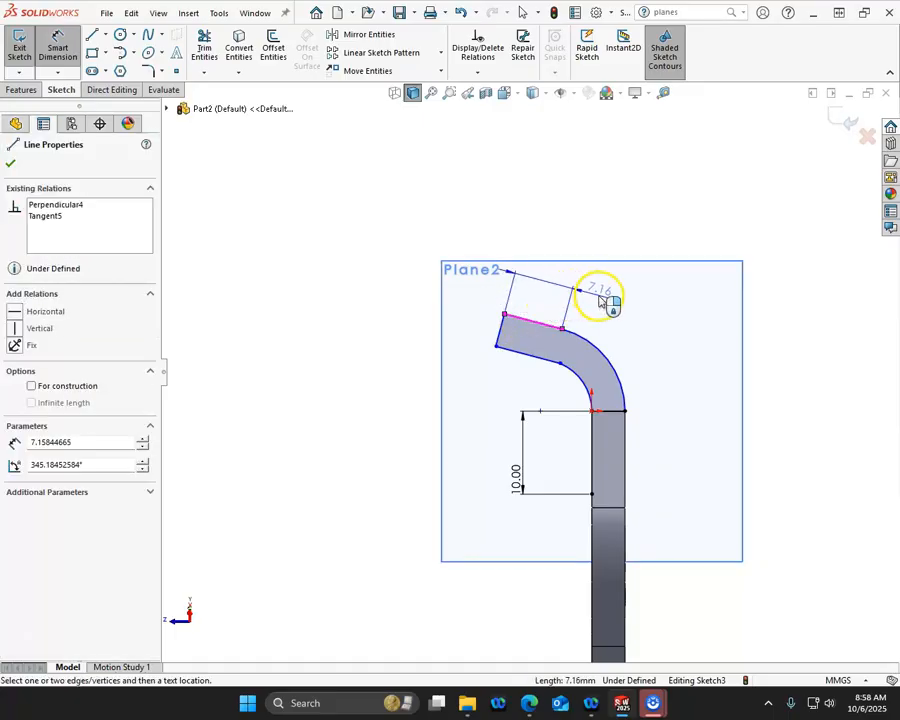
{"action": "left_click", "coordinate": [599, 296]}
{"action": "type", "text": "14"}
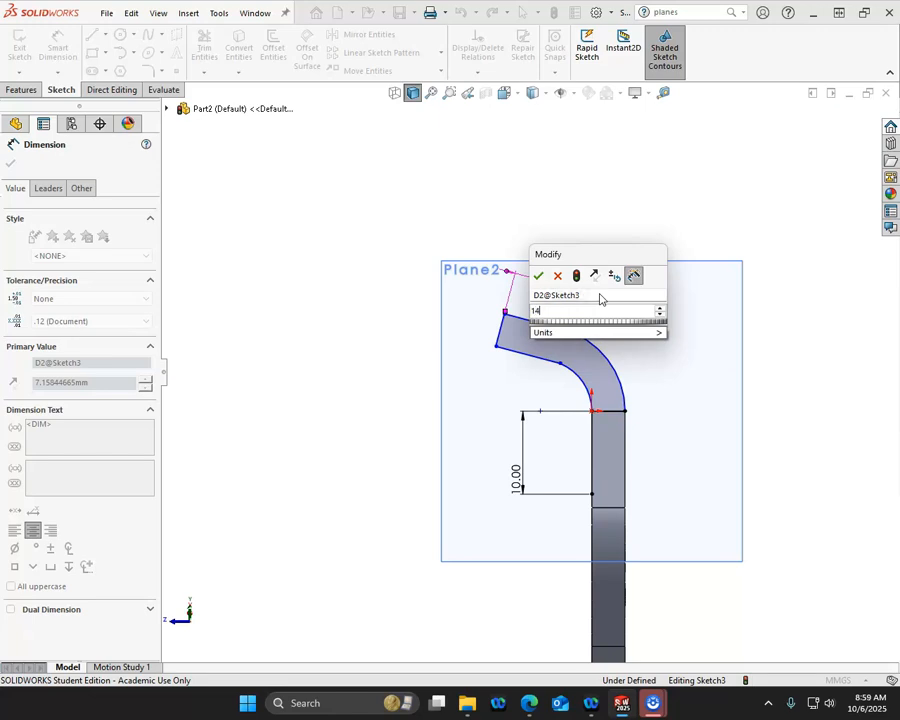
{"action": "key", "text": "Return"}
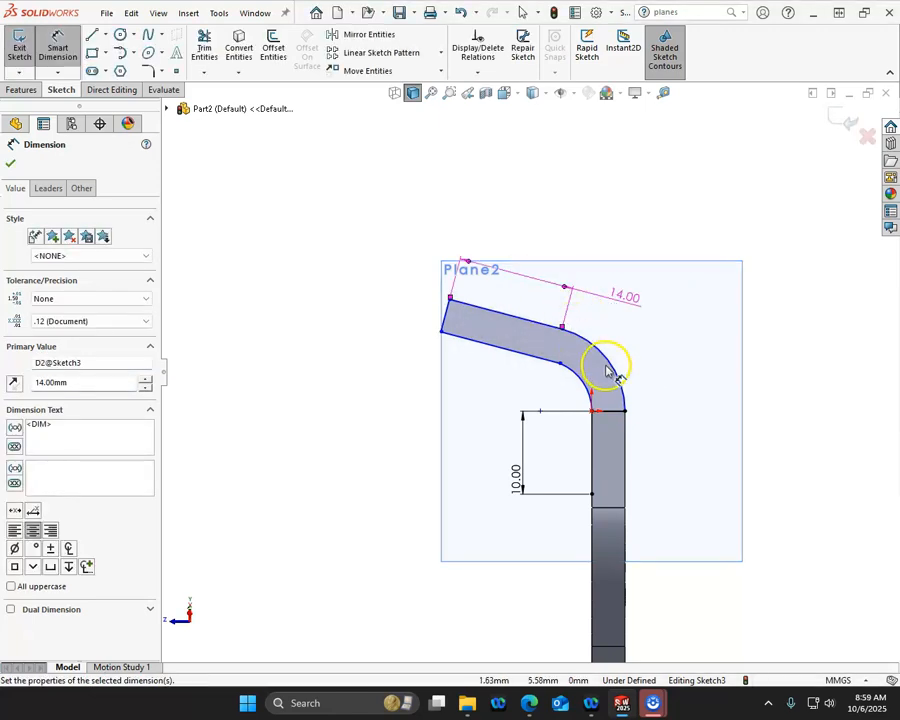
Dimension the outer bend arc's radius to 12 mm
{"action": "left_click", "coordinate": [616, 369]}
{"action": "left_click", "coordinate": [657, 351]}
{"action": "type", "text": "12"}
{"action": "key", "text": "Return"}
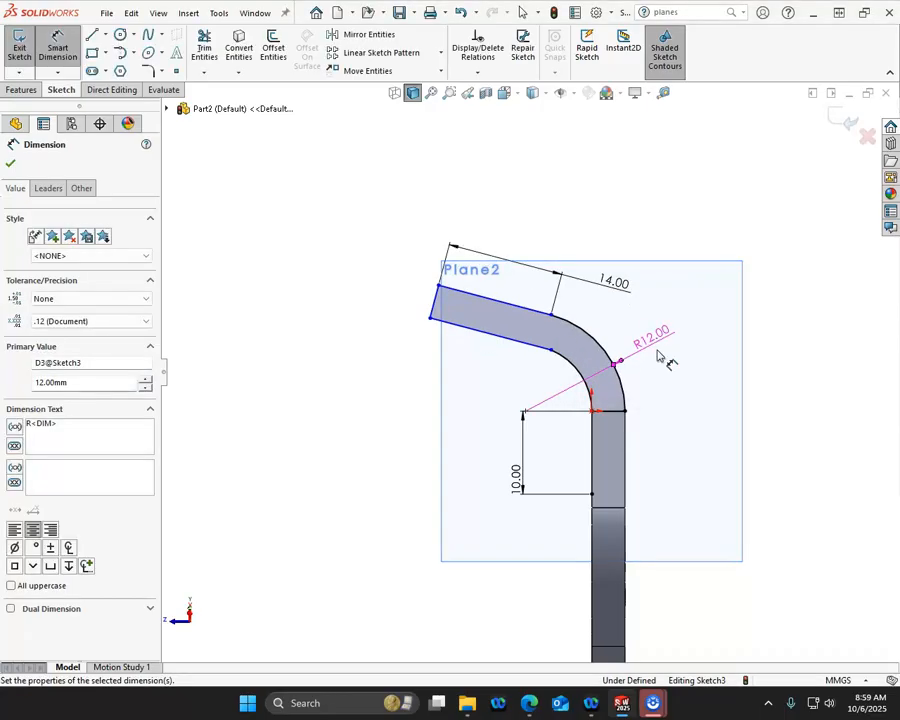
Dimension the angle between the vertical construction line and the flange's inner straight line to 112°
{"action": "left_click", "coordinate": [591, 452]}
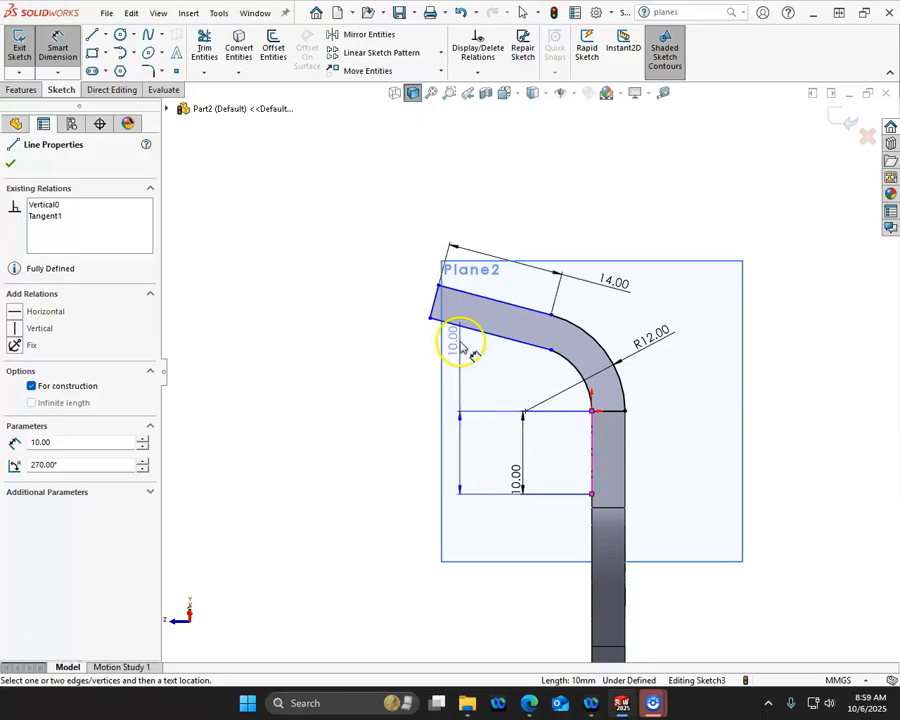
{"action": "left_click", "coordinate": [475, 340]}
{"action": "left_click", "coordinate": [412, 412]}
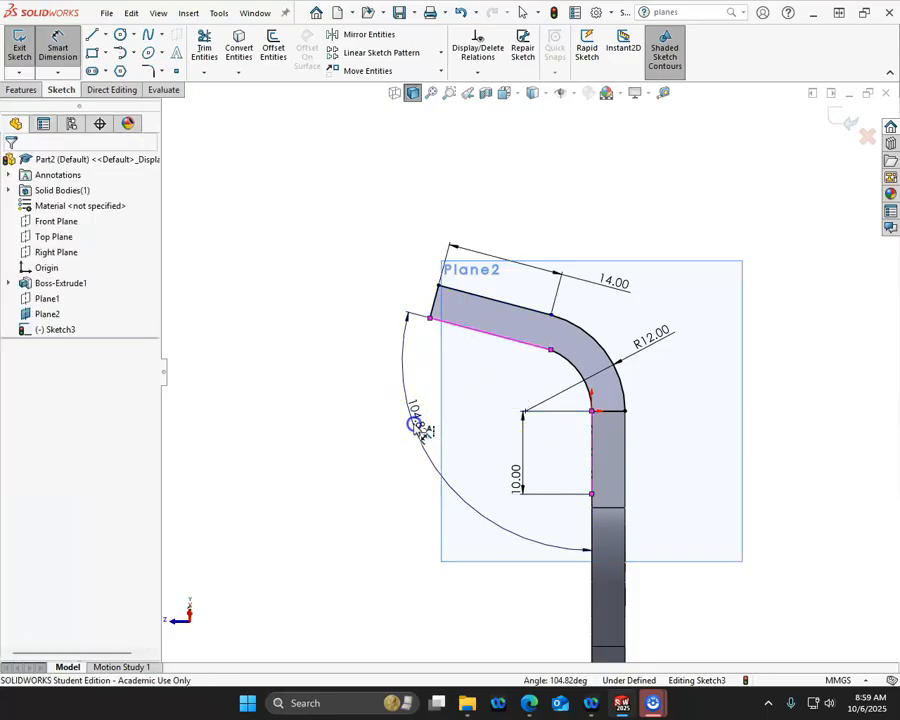
{"action": "type", "text": "112"}
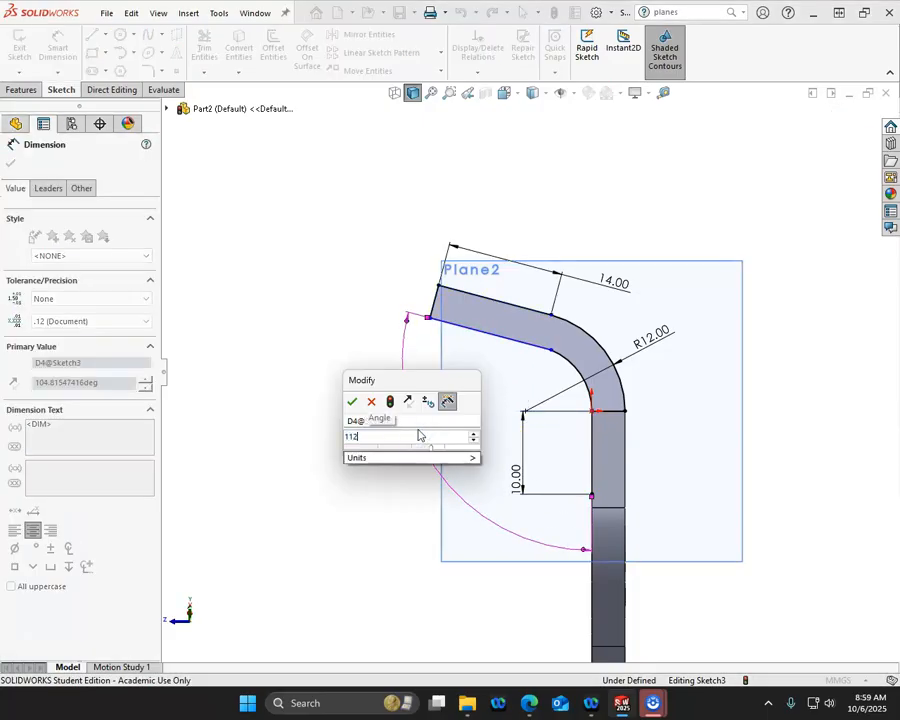
{"action": "left_click", "coordinate": [360, 403]}
{"action": "right_click", "coordinate": [300, 322]}
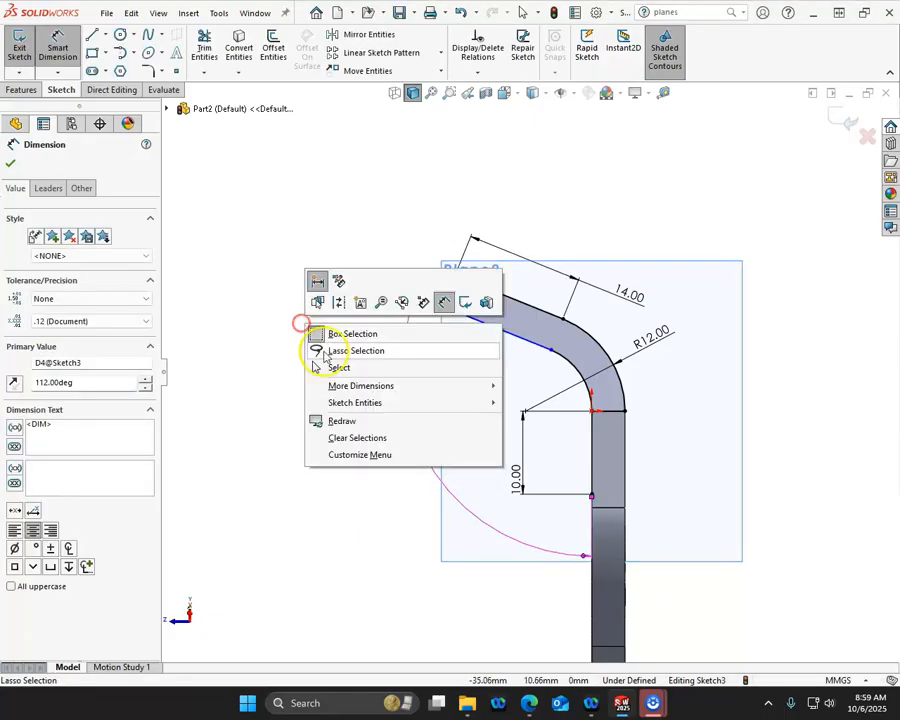
{"action": "left_click", "coordinate": [339, 368]}
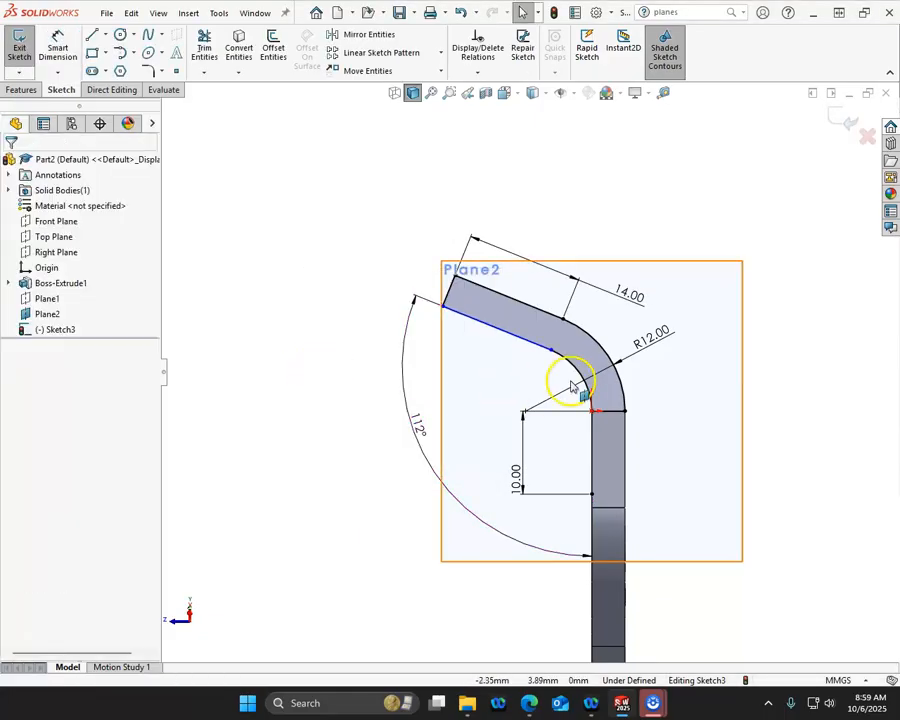
Check the freedom of the flange's inner line and make it tangent to the inner bend arc
{"action": "left_click", "coordinate": [536, 347]}
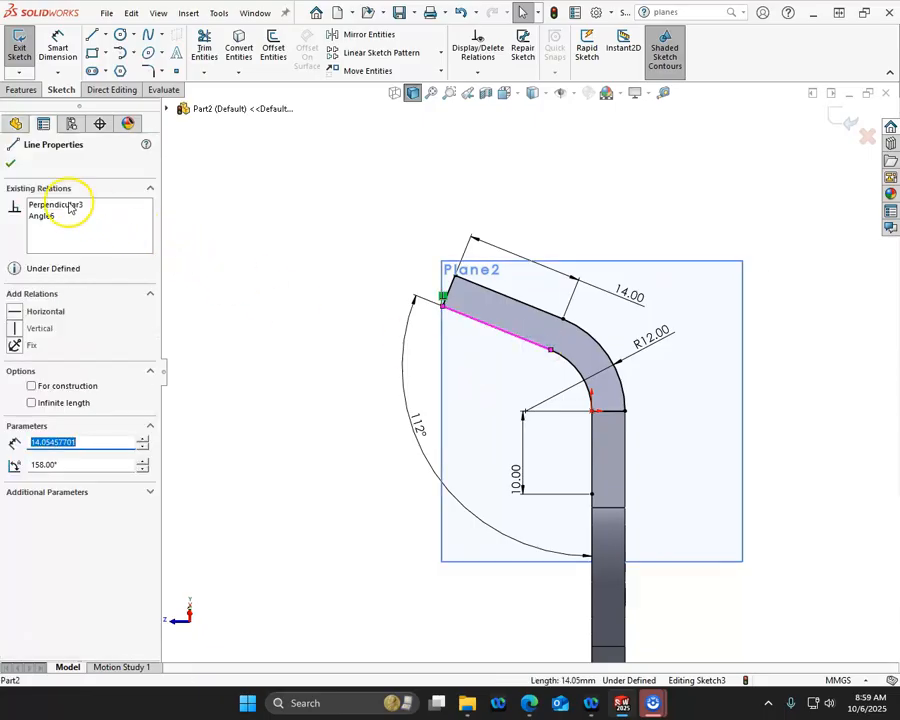
{"action": "left_click", "coordinate": [289, 348]}
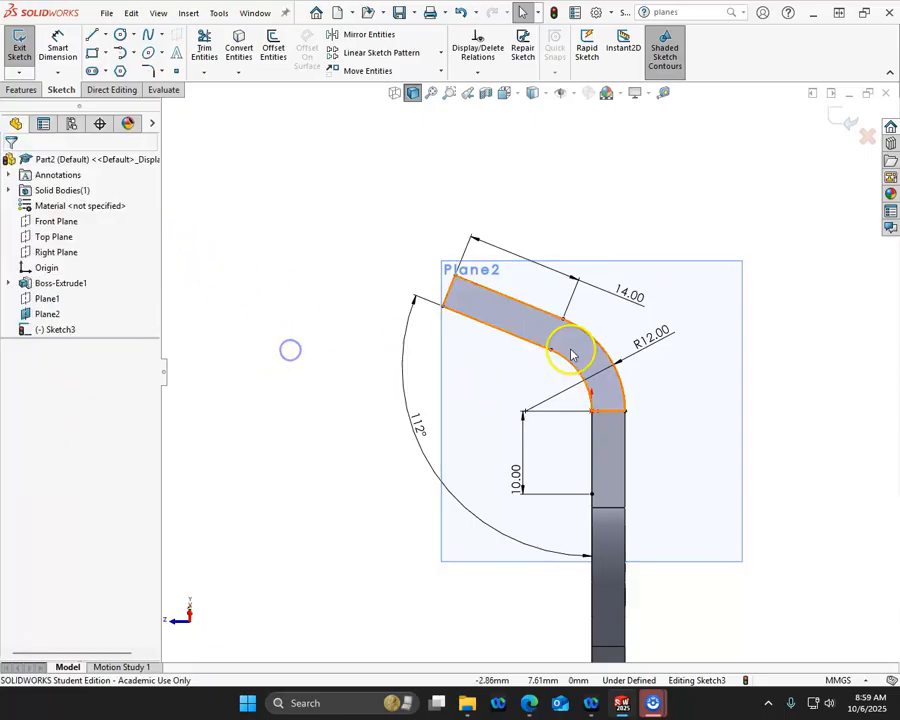
{"action": "mouse_move", "coordinate": [549, 355]}
{"action": "left_mouse_down"}
{"action": "mouse_move", "coordinate": [576, 367]}
{"action": "mouse_move", "coordinate": [540, 356]}
{"action": "mouse_move", "coordinate": [476, 366]}
{"action": "mouse_move", "coordinate": [533, 358]}
{"action": "left_mouse_up"}
{"action": "left_click", "coordinate": [507, 340]}
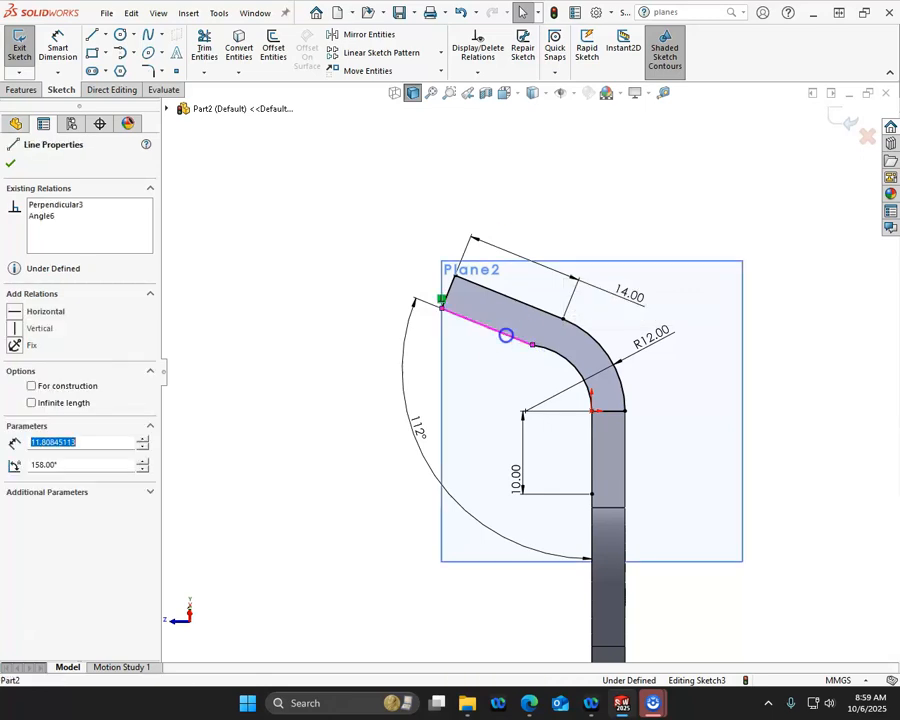
{"action": "left_click", "coordinate": [560, 362], "text": "ctrl"}
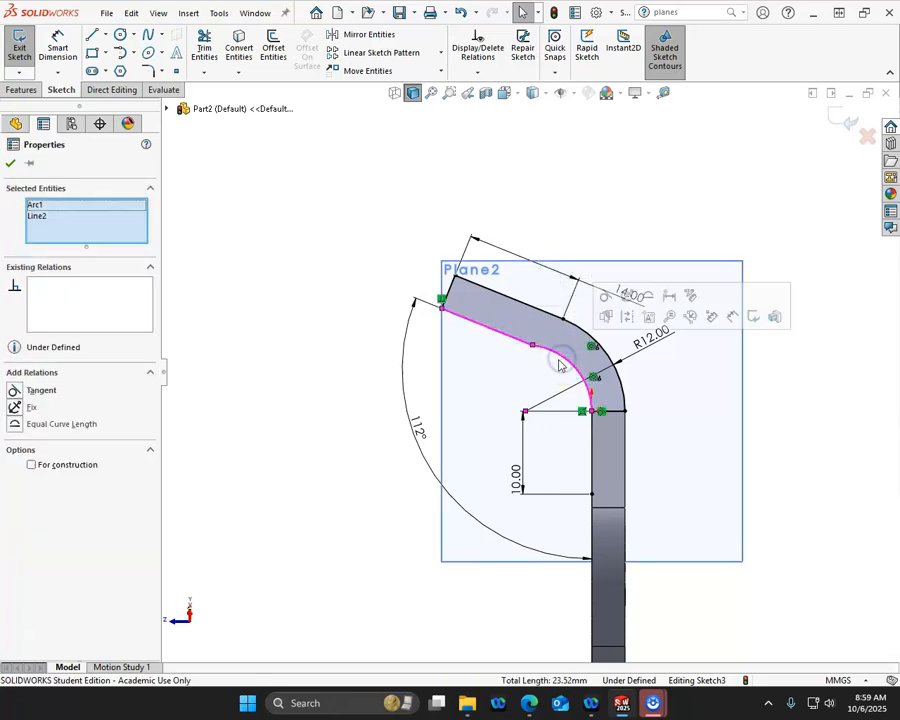
{"action": "left_click", "coordinate": [603, 293]}
{"action": "left_click", "coordinate": [627, 199]}
Extrude the bend profile as a merged boss up to the vertex at the far end of the plate's diagonal edge
{"action": "middle_click_drag", "start_coordinate": [631, 202], "coordinate": [696, 219]}
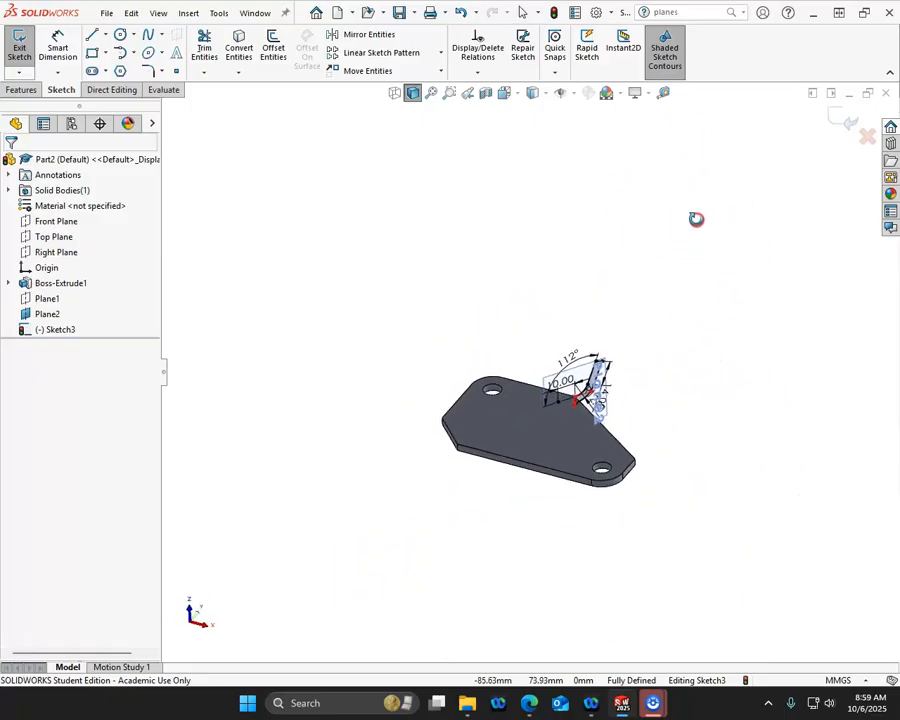
{"action": "scroll", "coordinate": [660, 460], "scroll_direction": "down", "scroll_amount": 4}
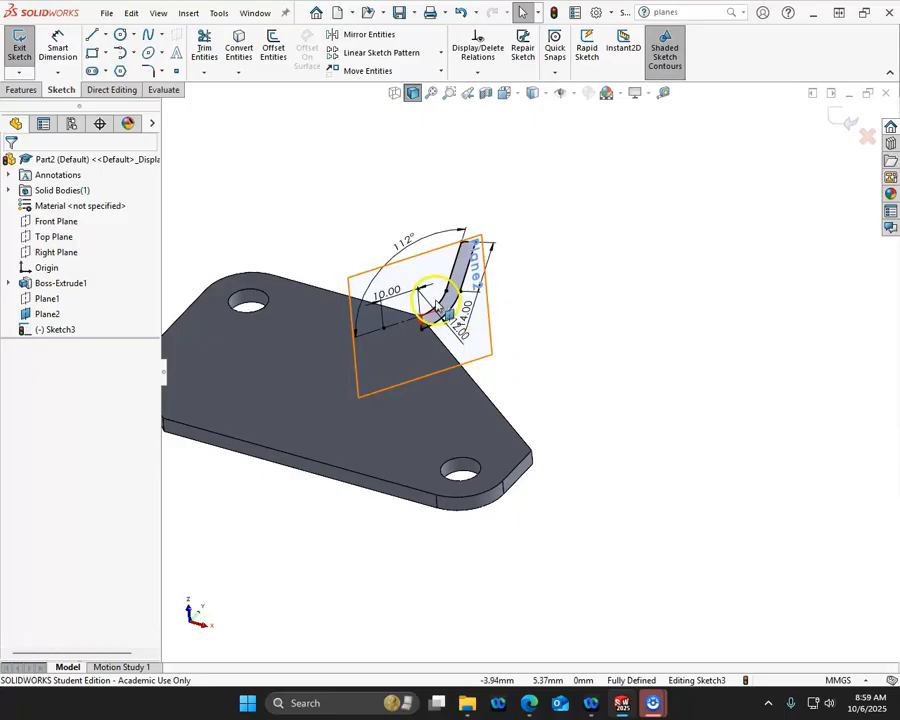
{"action": "scroll", "coordinate": [568, 390], "scroll_direction": "up", "scroll_amount": 3}
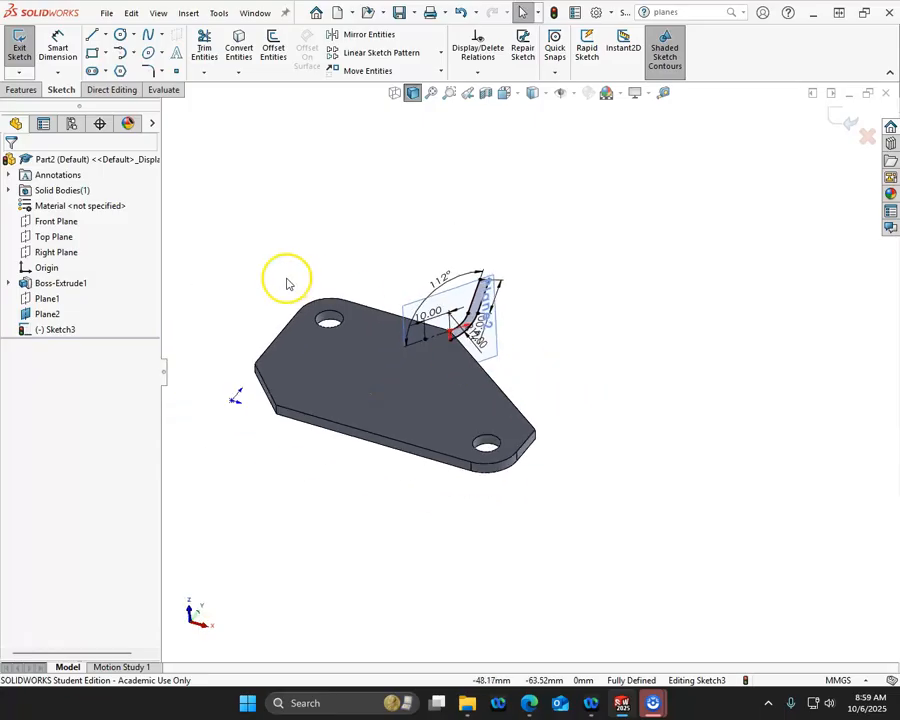
{"action": "scroll", "coordinate": [270, 298], "scroll_direction": "down", "scroll_amount": 1}
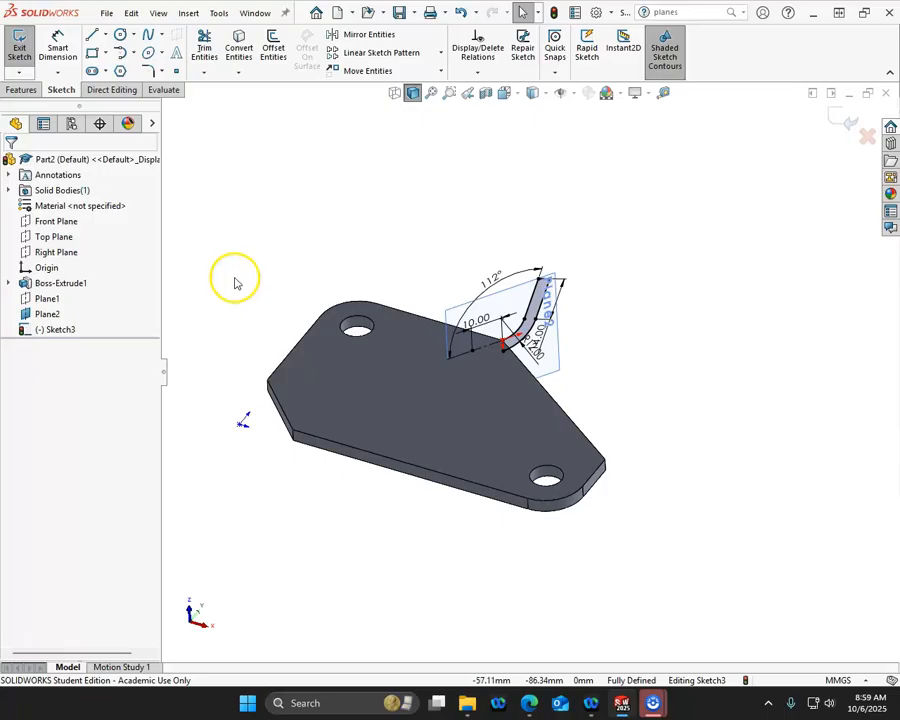
{"action": "left_click", "coordinate": [21, 89]}
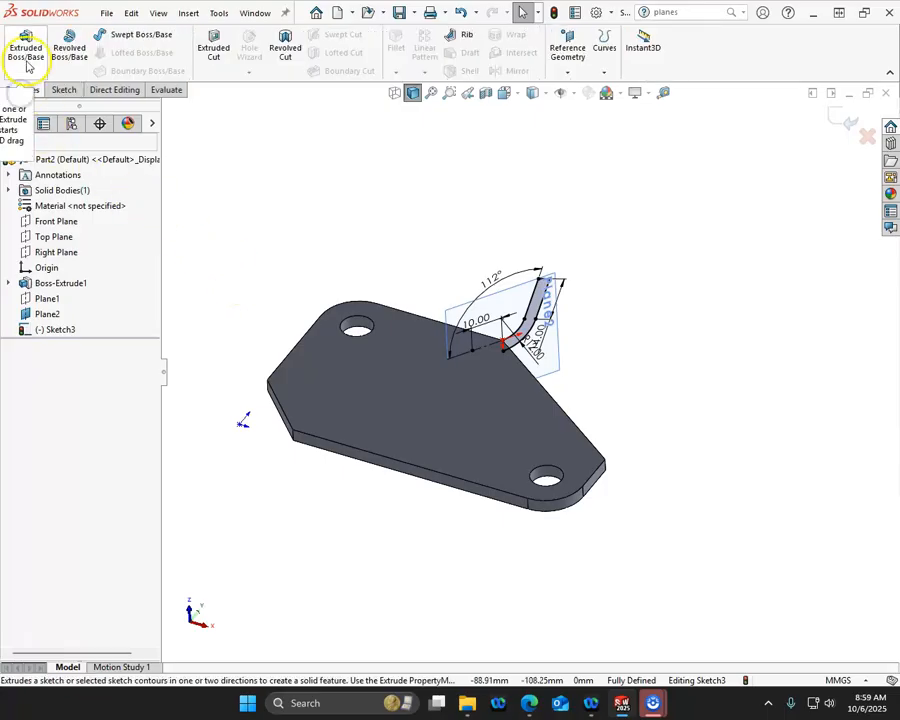
{"action": "left_click", "coordinate": [27, 64]}
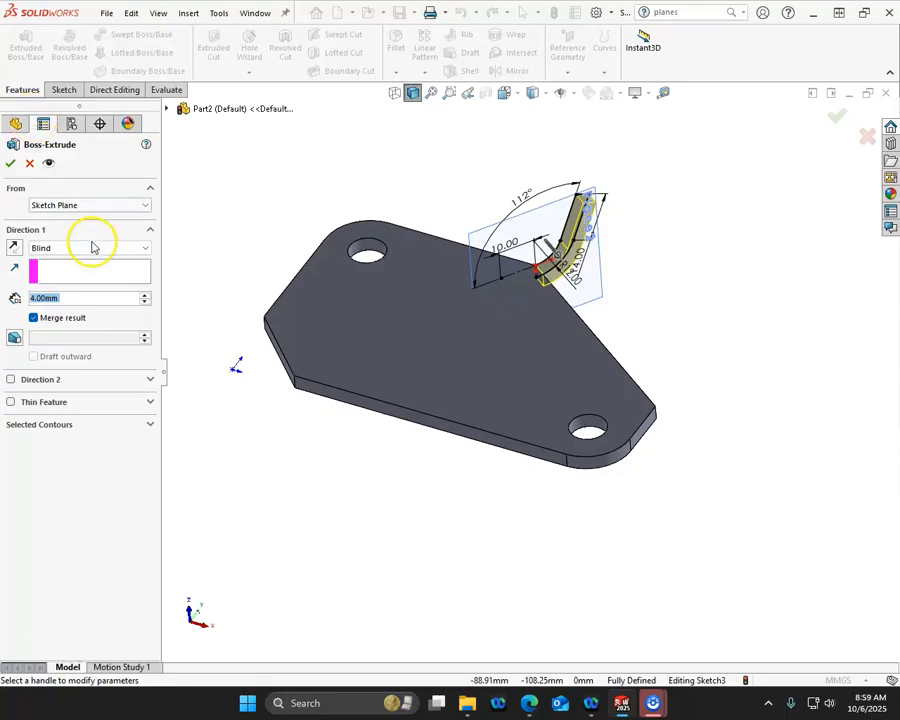
{"action": "left_click", "coordinate": [94, 248]}
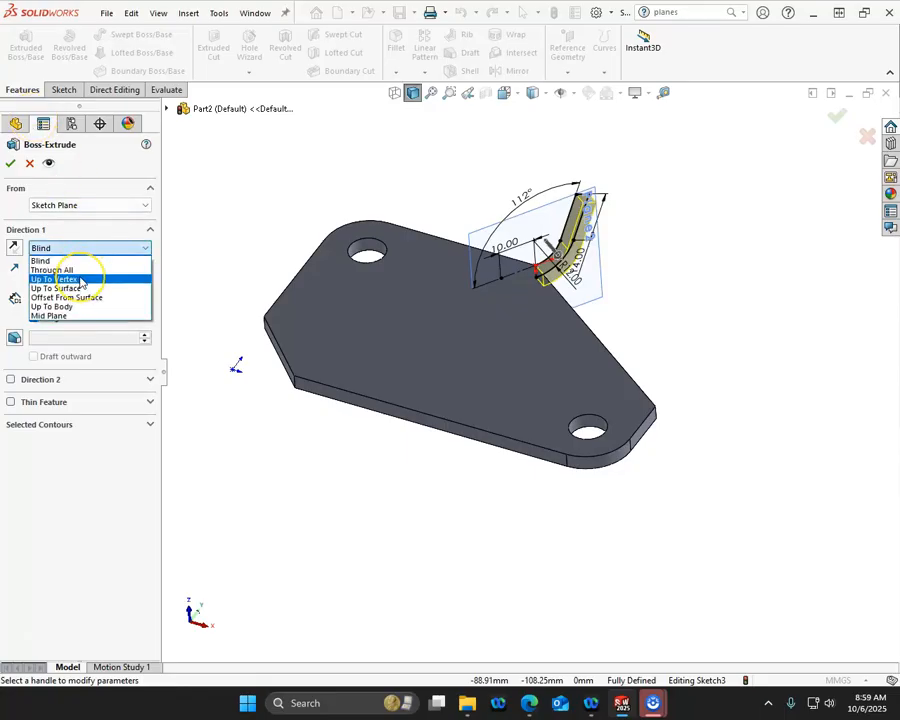
{"action": "left_click", "coordinate": [81, 281]}
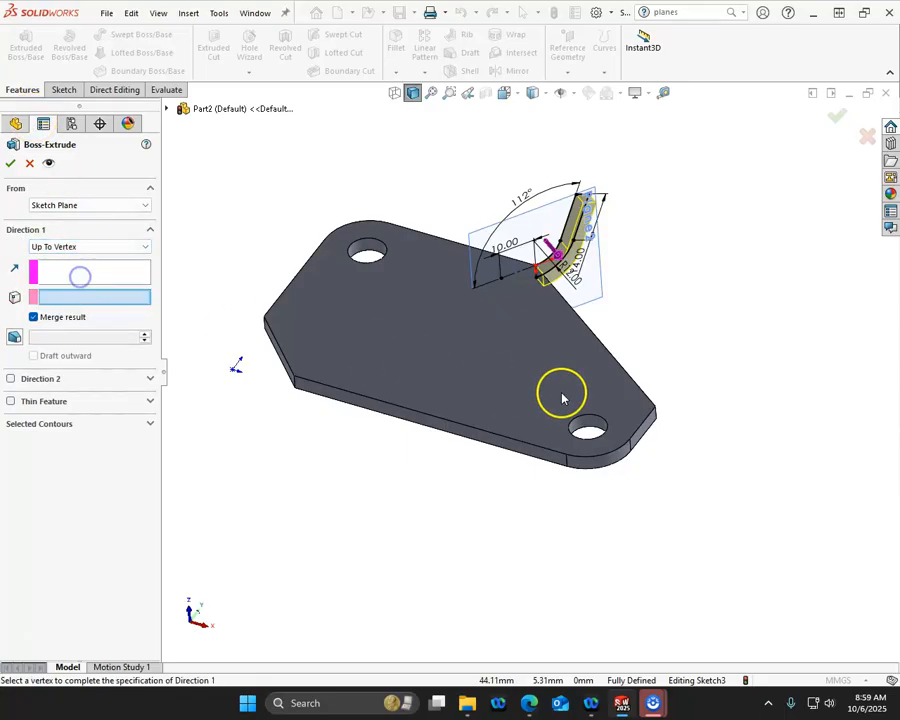
{"action": "left_click", "coordinate": [655, 409]}
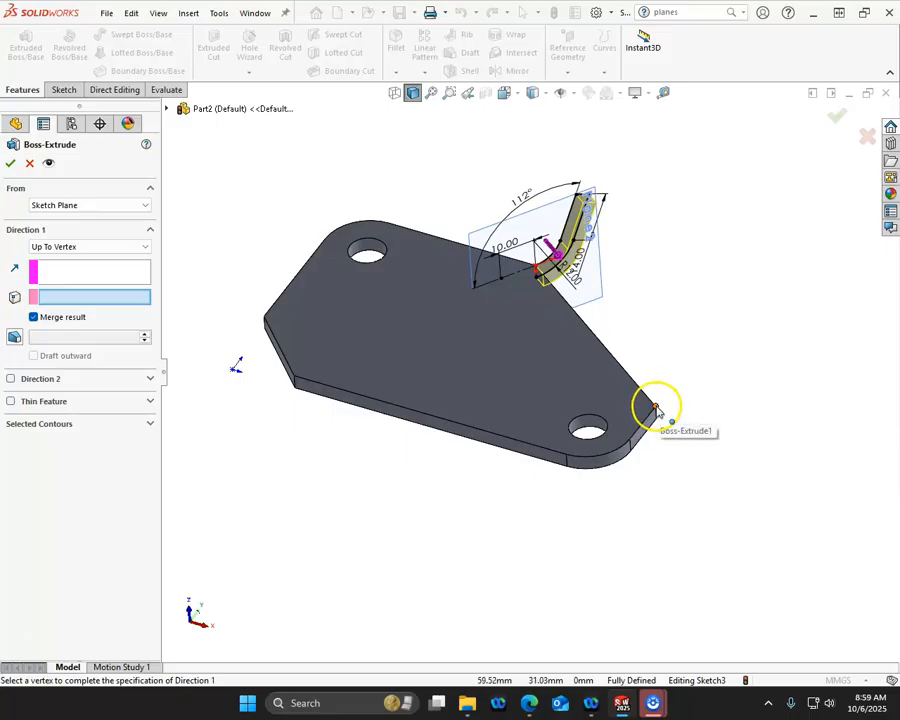
{"action": "left_click", "coordinate": [835, 118]}
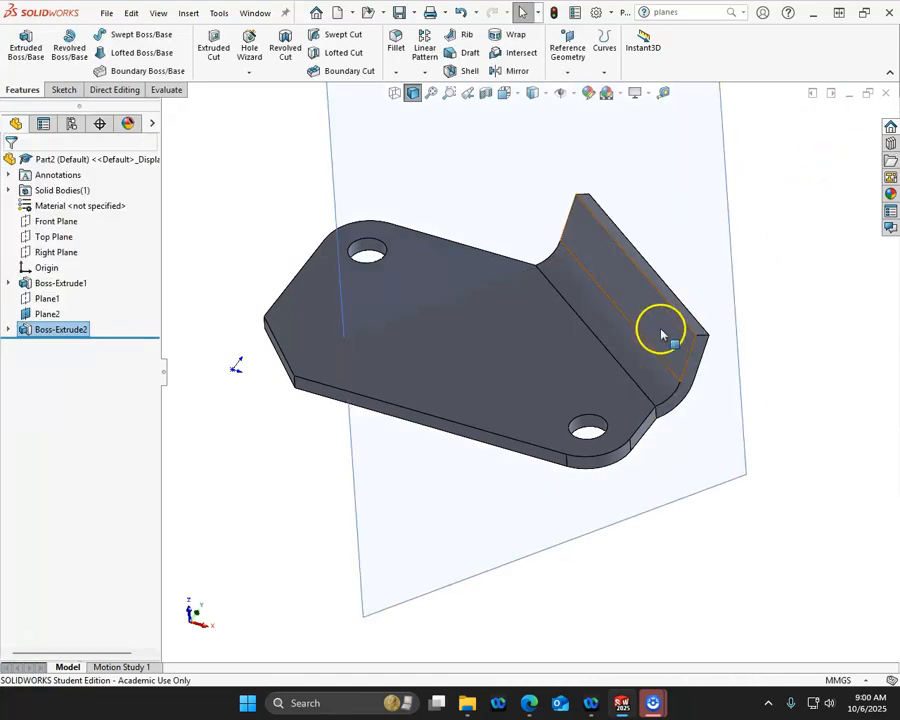
Shrink the displayed border of Plane2 by lowering its upper edge and raising its lower edge
{"action": "middle_click_drag", "start_coordinate": [426, 301], "coordinate": [471, 282]}
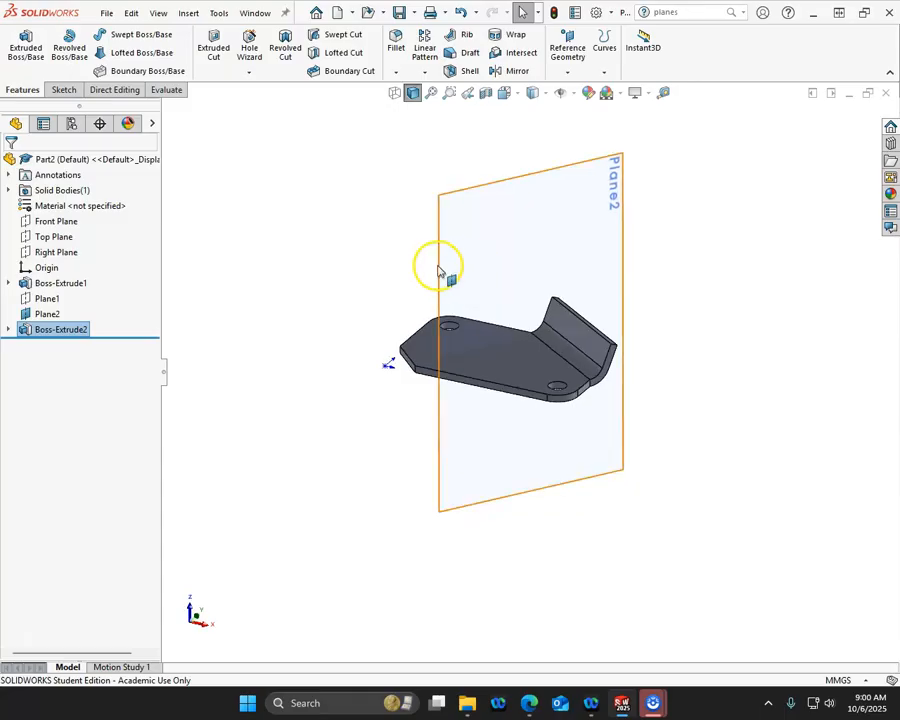
{"action": "left_click", "coordinate": [438, 268]}
{"action": "left_click_drag", "start_coordinate": [439, 198], "coordinate": [418, 362]}
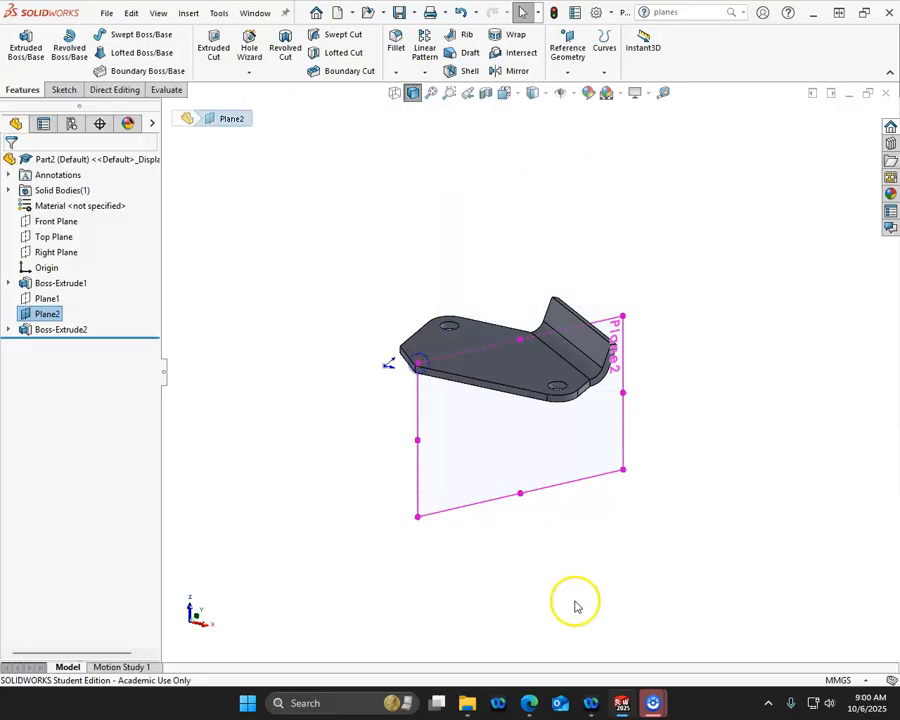
{"action": "left_click_drag", "start_coordinate": [520, 493], "coordinate": [520, 418]}
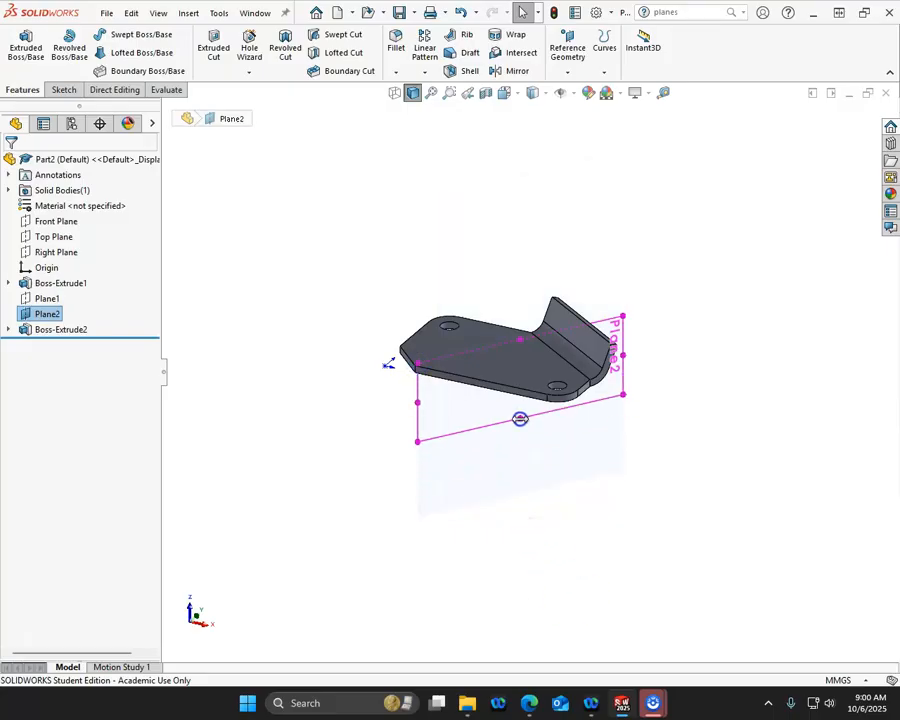
{"action": "left_click", "coordinate": [744, 512]}
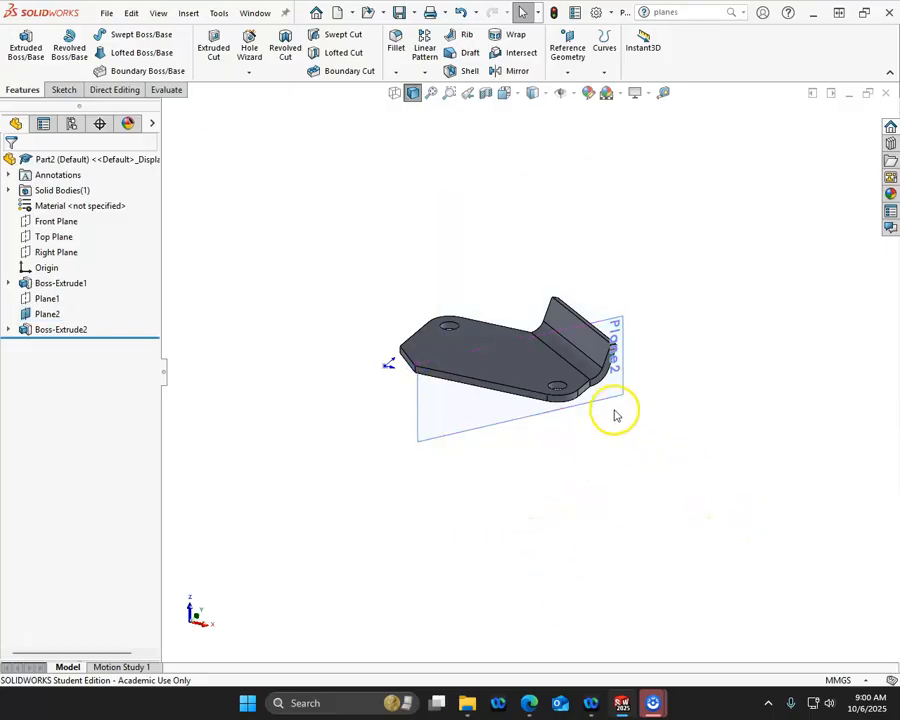
View Plane2 face-on and resize its displayed border to fit closely around the bent plate's side profile
{"action": "left_click", "coordinate": [610, 400]}
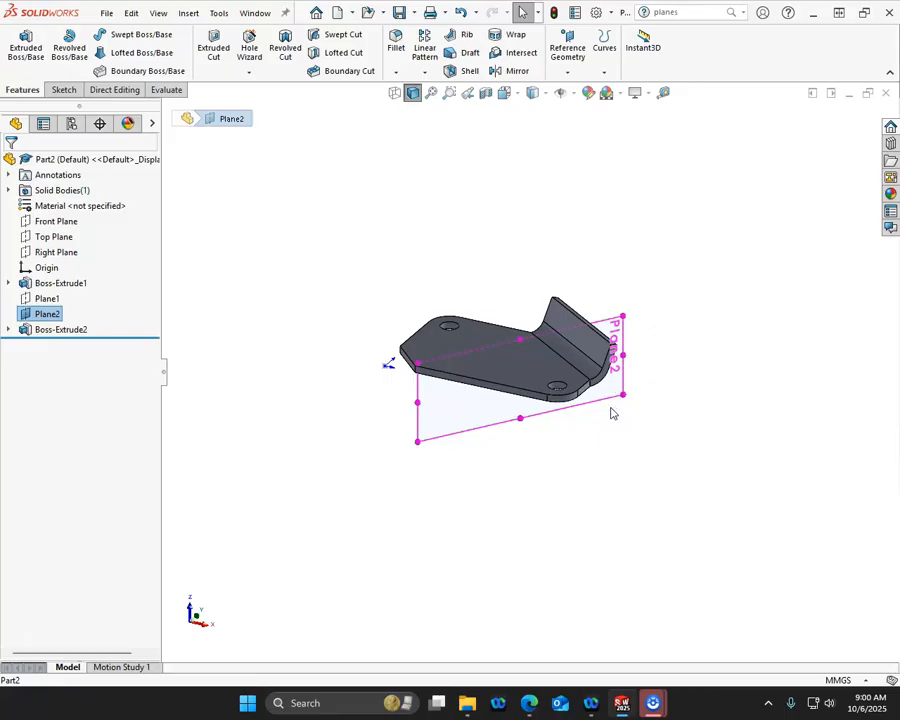
{"action": "key", "text": "ctrl+8"}
{"action": "left_click_drag", "start_coordinate": [630, 378], "coordinate": [421, 397]}
{"action": "left_click", "coordinate": [455, 210]}
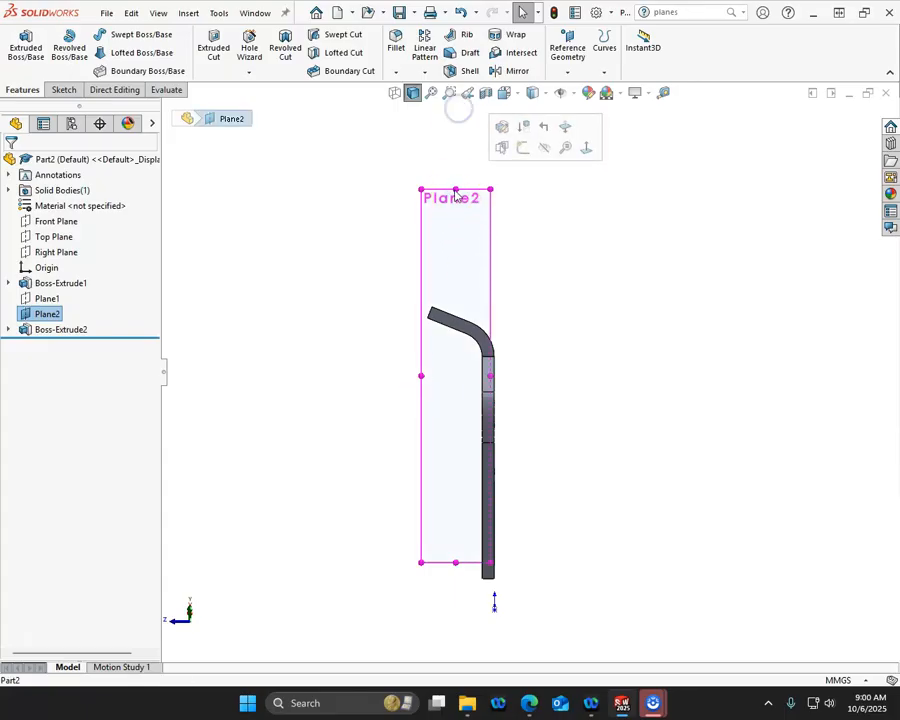
{"action": "left_click_drag", "start_coordinate": [456, 191], "coordinate": [452, 294]}
{"action": "left_click_drag", "start_coordinate": [490, 428], "coordinate": [513, 428]}
{"action": "left_click_drag", "start_coordinate": [487, 550], "coordinate": [466, 595]}
{"action": "left_click", "coordinate": [618, 498]}
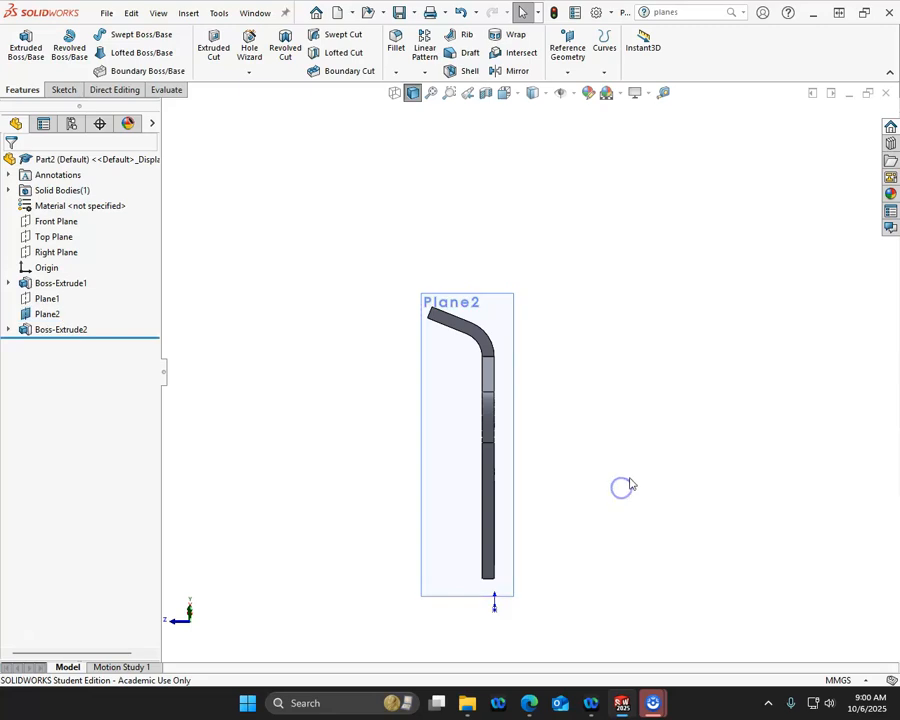
Inspect the bent plate from an isometric and an angled view, and hide Plane2
{"action": "key", "text": "ctrl+7"}
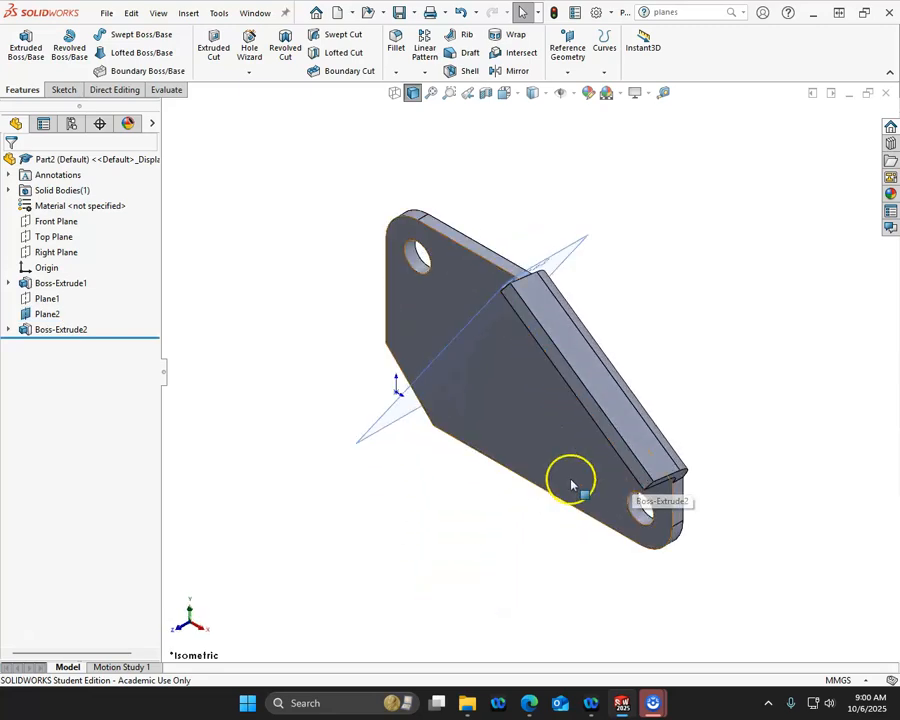
{"action": "middle_click_drag", "start_coordinate": [550, 476], "coordinate": [661, 275]}
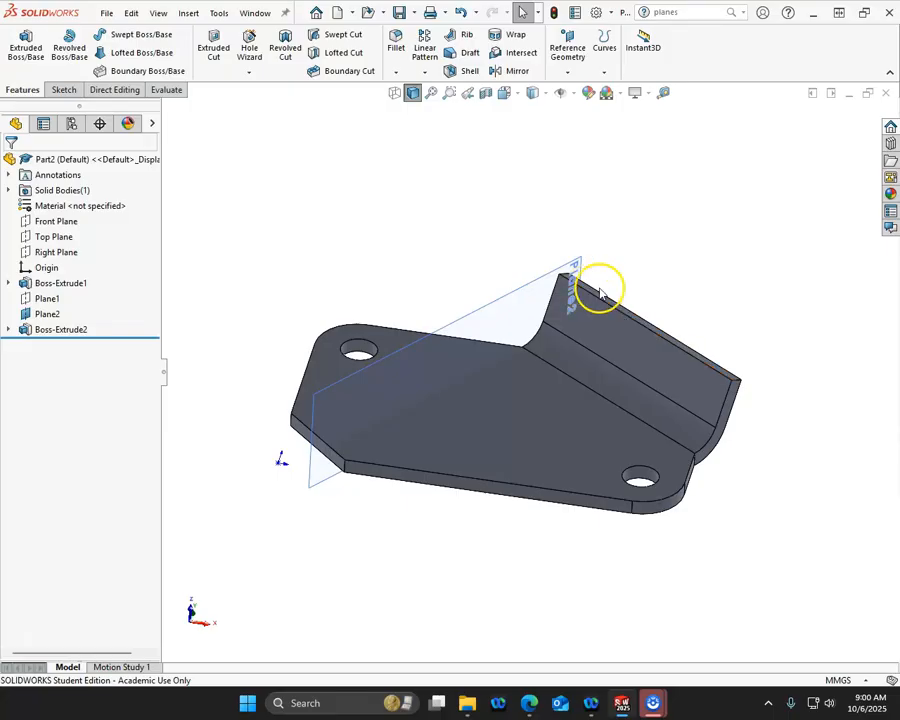
{"action": "mouse_move", "coordinate": [708, 306]}
{"action": "middle_mouse_down"}
{"action": "mouse_move", "coordinate": [701, 282]}
{"action": "mouse_move", "coordinate": [699, 297]}
{"action": "middle_mouse_up"}
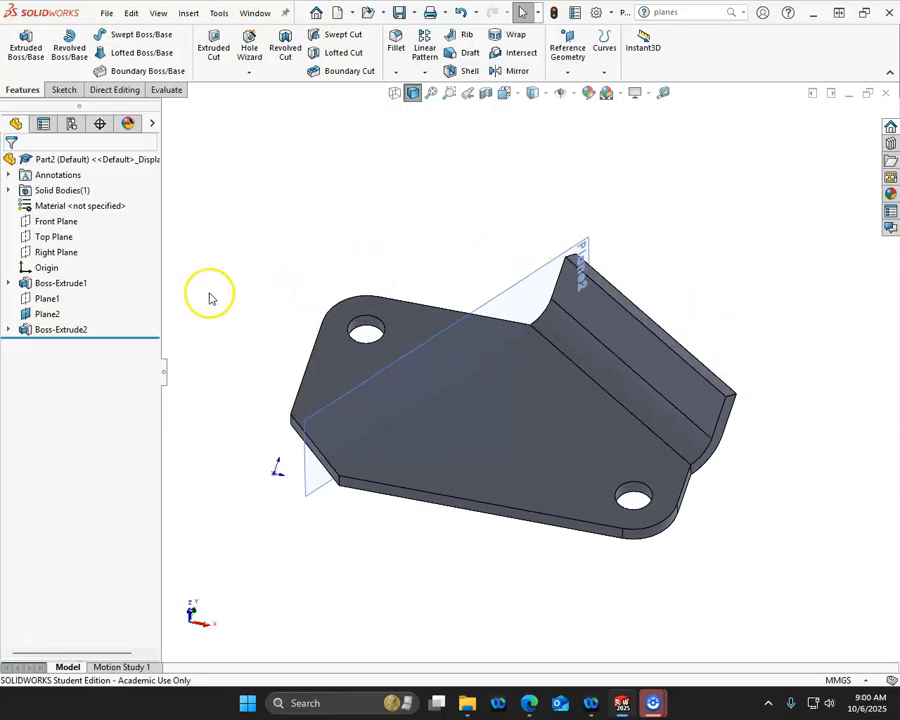
{"action": "right_click", "coordinate": [65, 318]}
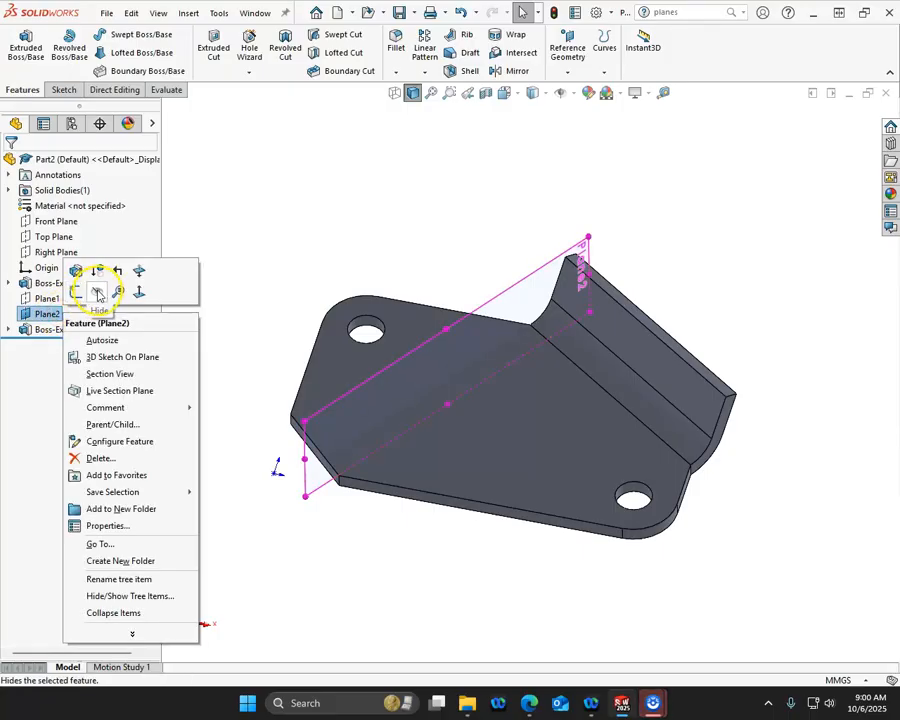
{"action": "left_click", "coordinate": [94, 290]}
Start saving the part, enlarge the Save As dialog, and browse to the CSWA25 folder in My Drive
{"action": "middle_click_drag", "start_coordinate": [210, 325], "coordinate": [280, 330]}
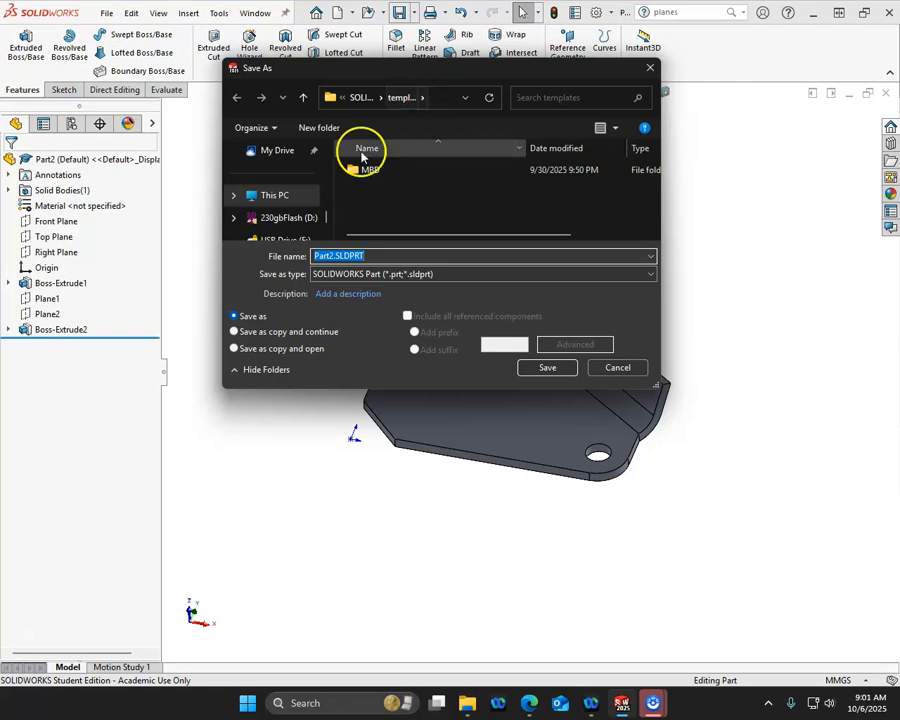
{"action": "left_click_drag", "start_coordinate": [664, 230], "coordinate": [828, 230]}
{"action": "left_click_drag", "start_coordinate": [350, 386], "coordinate": [357, 527]}
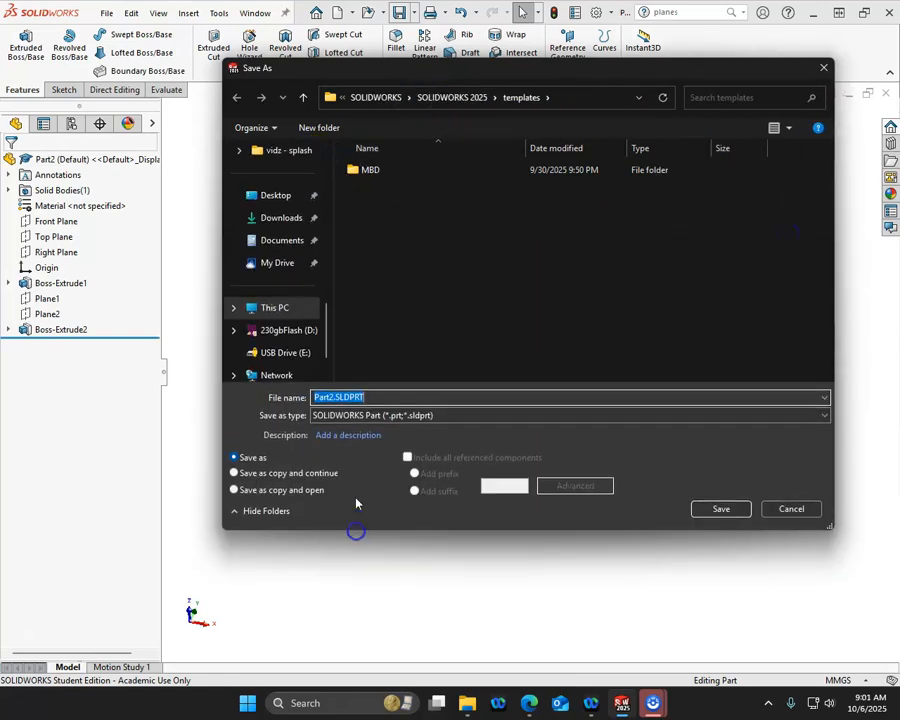
{"action": "left_click", "coordinate": [278, 264]}
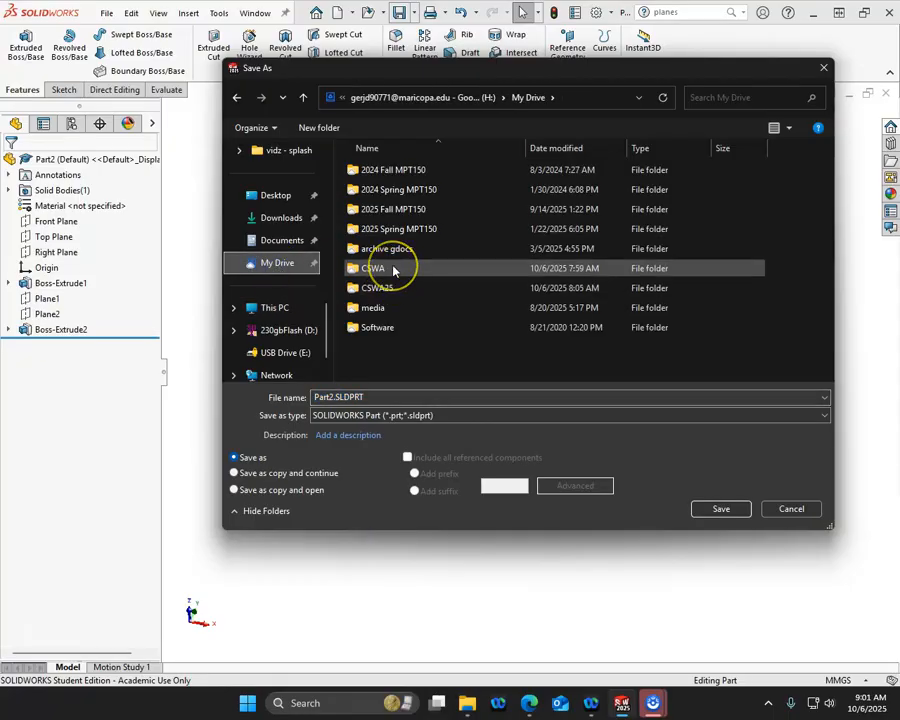
{"action": "double_click", "coordinate": [389, 270]}
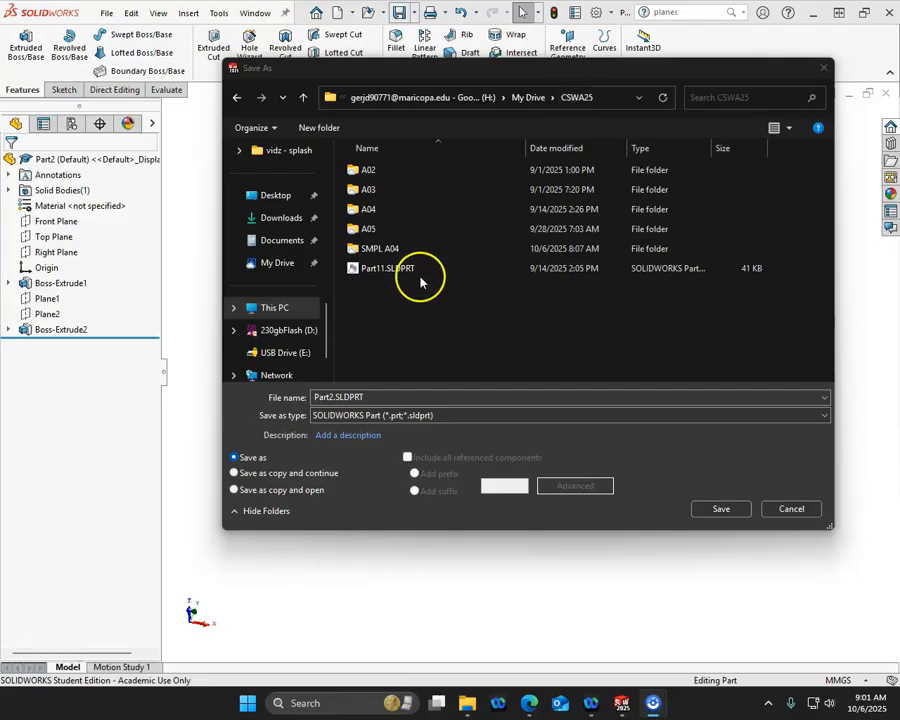
{"action": "left_click", "coordinate": [385, 397]}
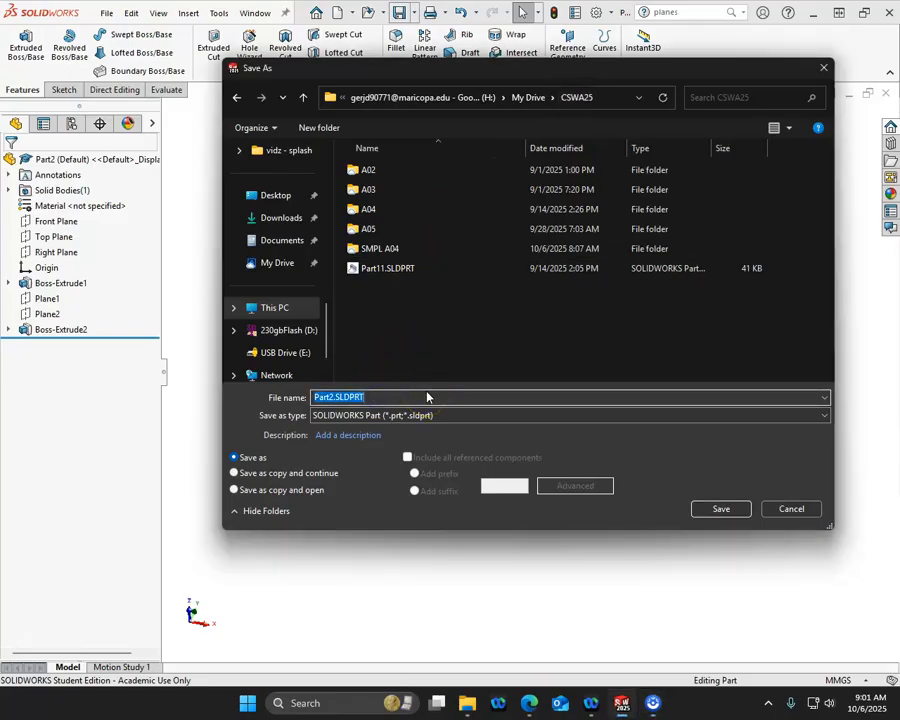
Create a new folder named "A05 - Level5" inside the CSWA25 folder
{"action": "left_click", "coordinate": [319, 127]}
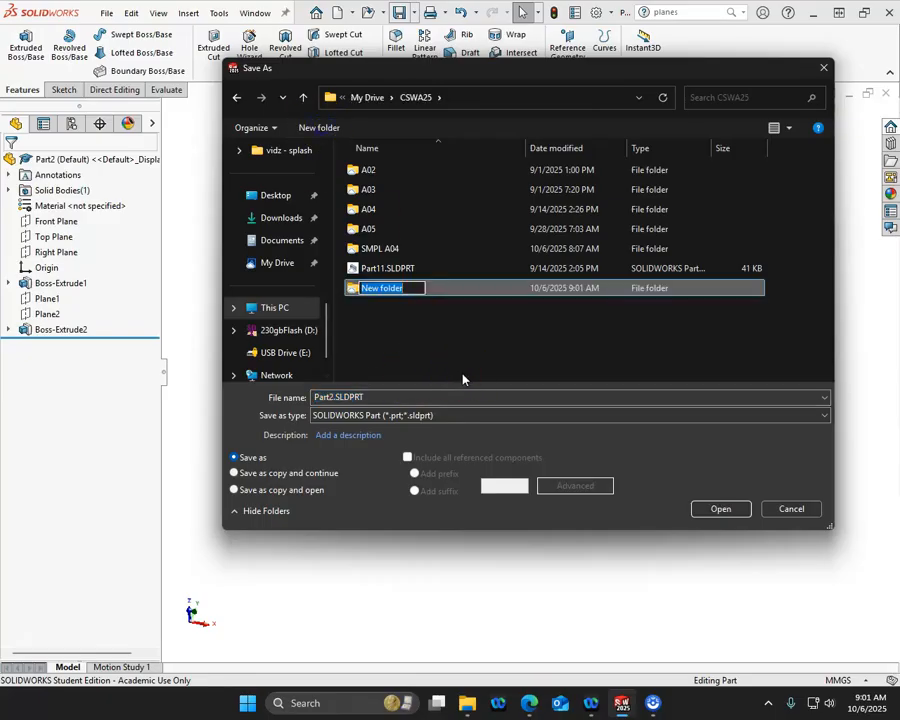
{"action": "type", "text": "A"}
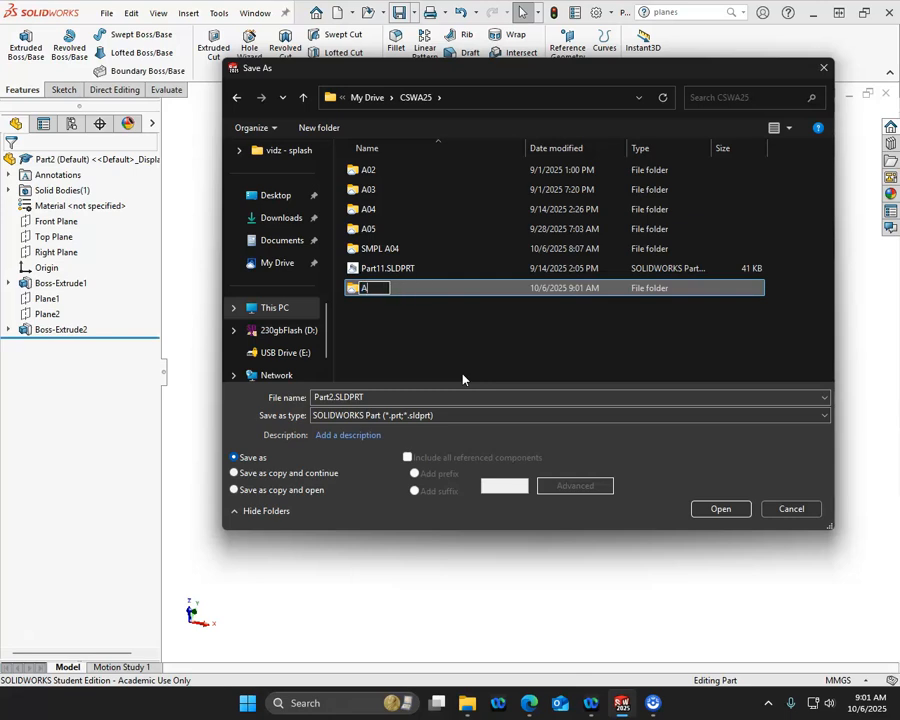
{"action": "type", "text": "05 - Level5"}
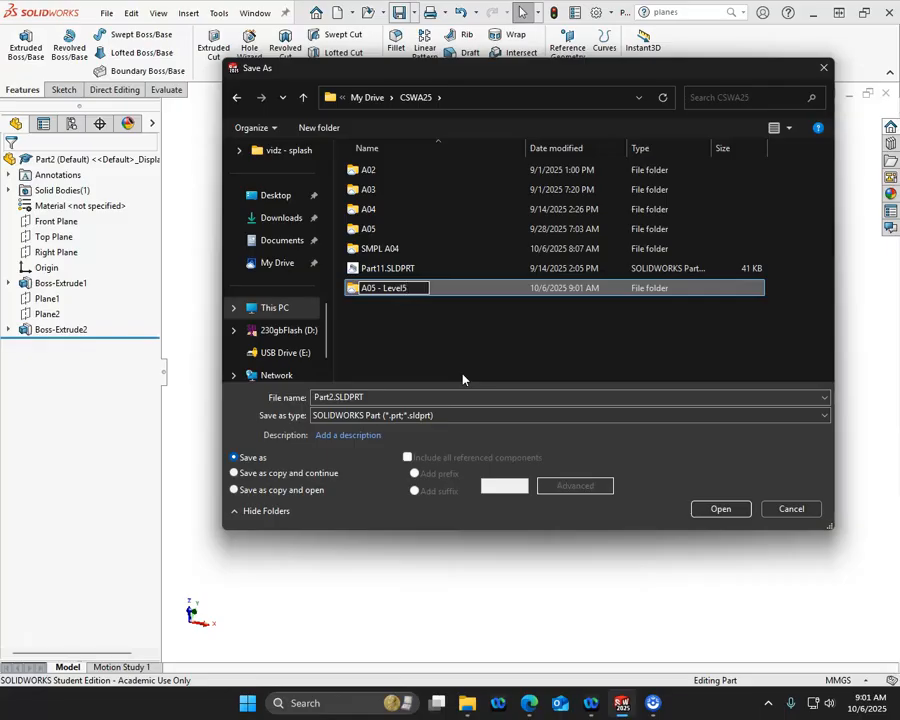
{"action": "key", "text": "Return"}
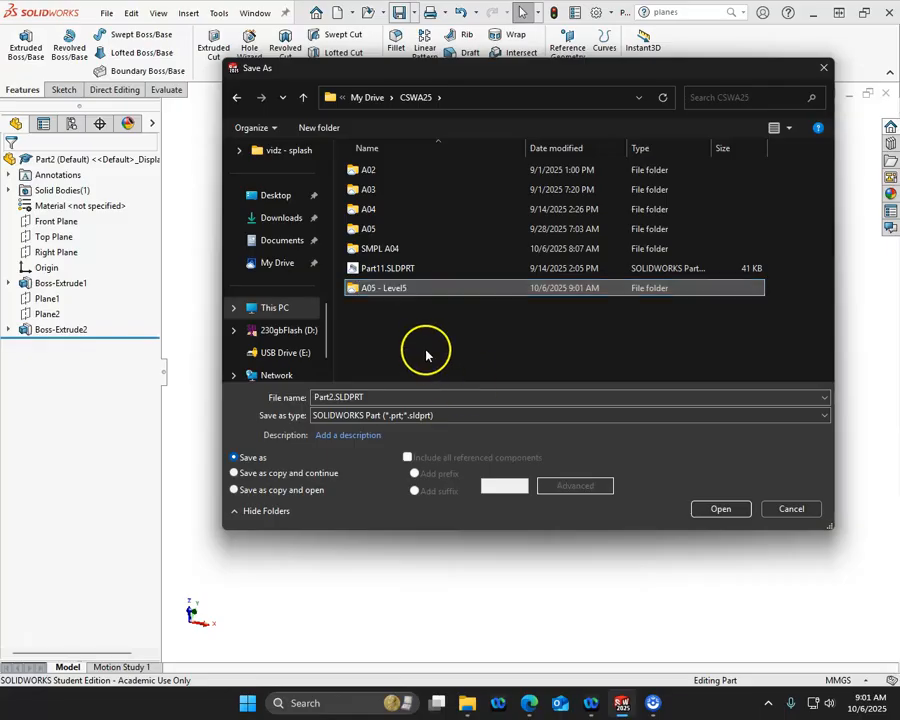
Save the part as P5-1 in the "A05 - Level5" folder
{"action": "double_click", "coordinate": [368, 289]}
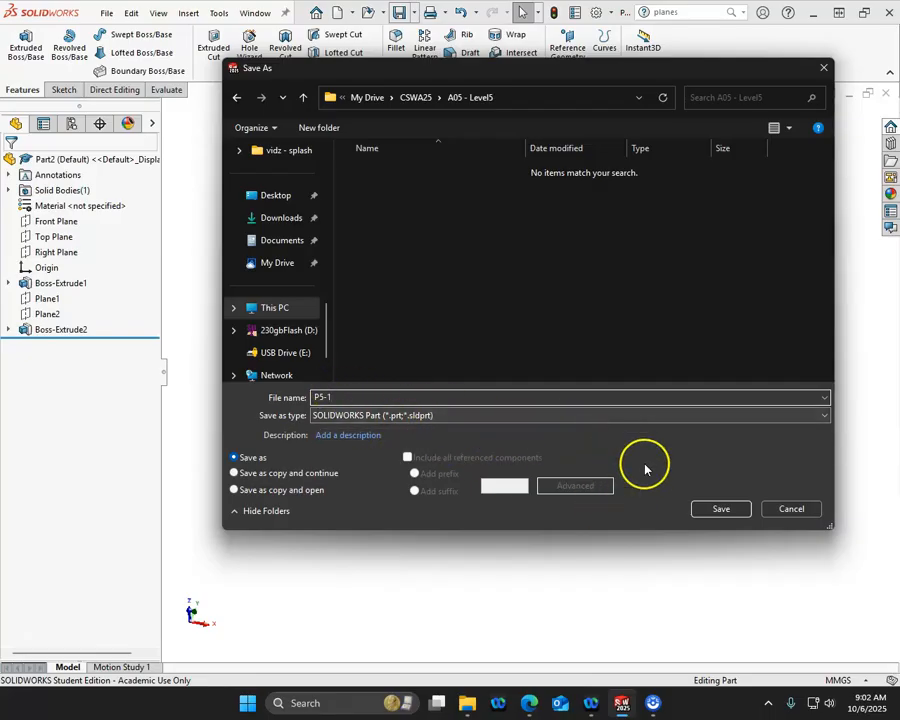
{"action": "left_click", "coordinate": [718, 510]}
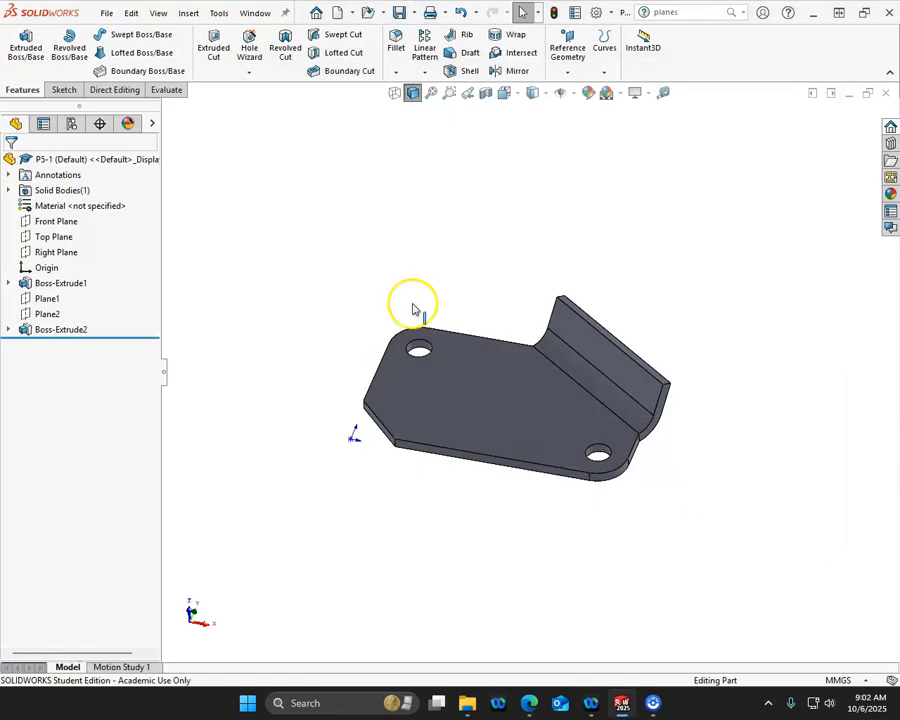
Check the mass properties of the bent plate, including its volume and center of mass, and close the report
{"action": "left_click", "coordinate": [166, 90]}
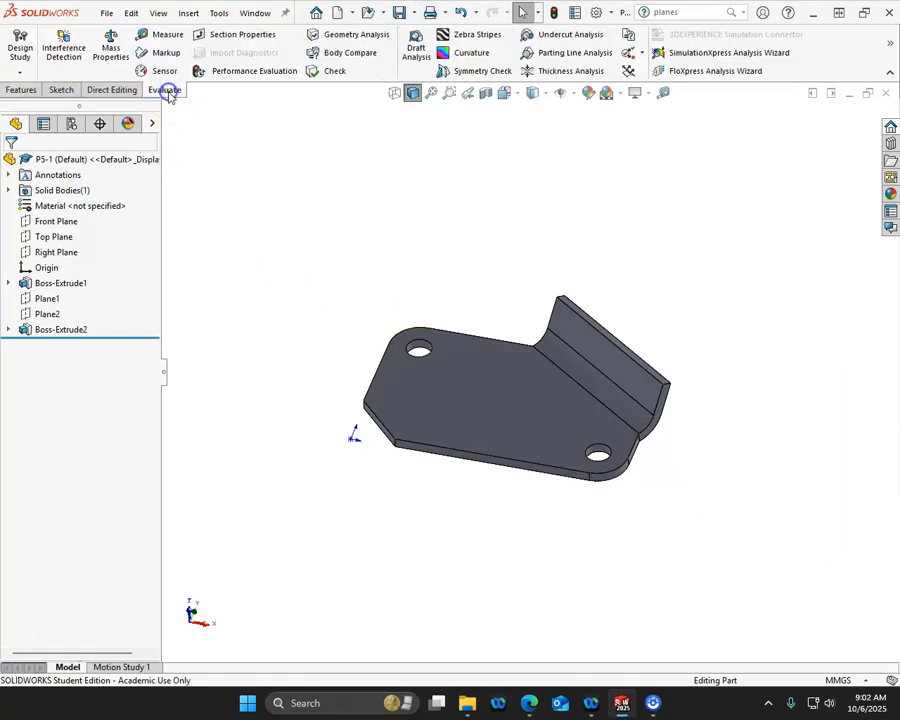
{"action": "left_click", "coordinate": [111, 50]}
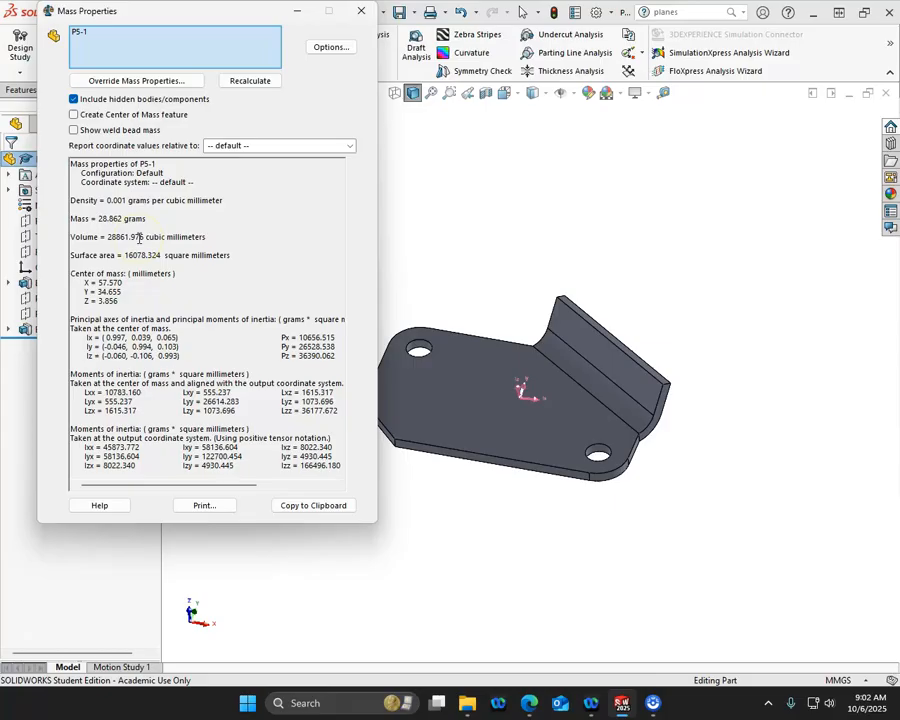
{"action": "left_click", "coordinate": [362, 12]}
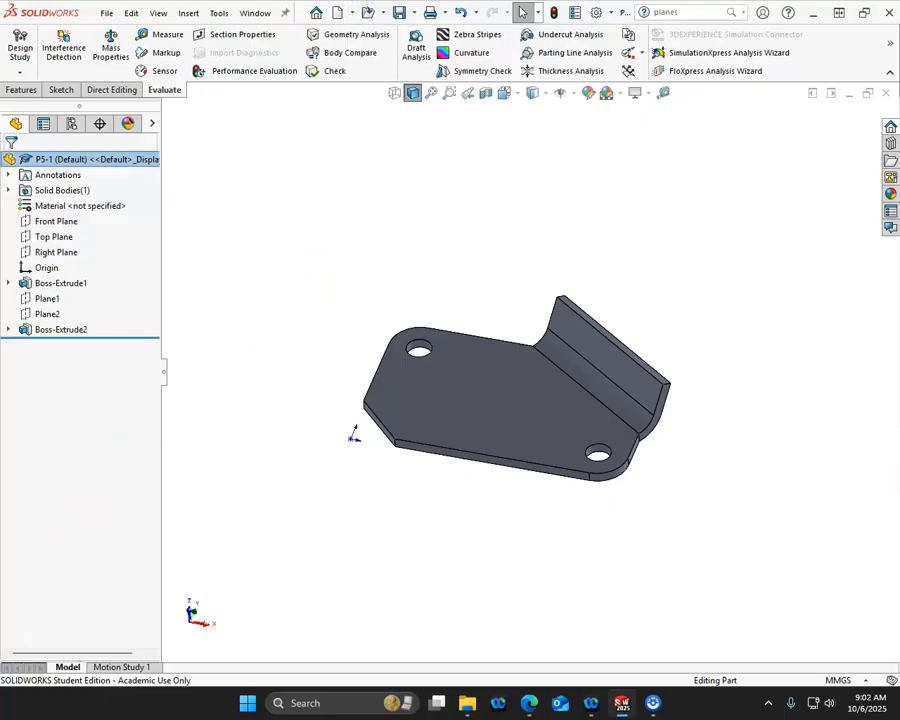